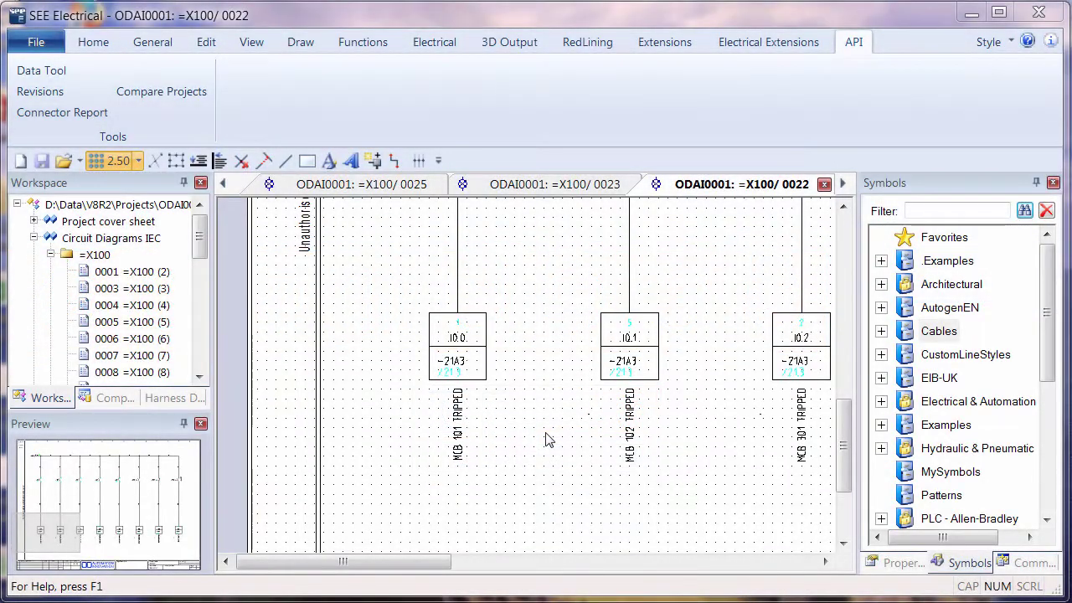
Launch the Report Generator from the File menu and show its file options.
{"action": "left_click", "coordinate": [373, 269]}
{"action": "left_click", "coordinate": [93, 42]}
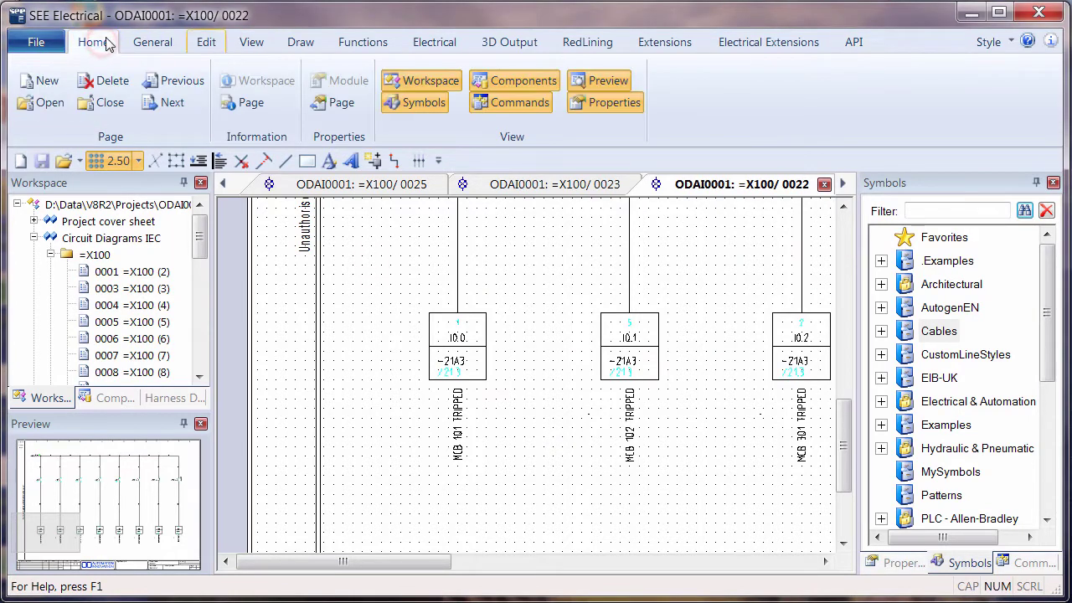
{"action": "left_click", "coordinate": [37, 43]}
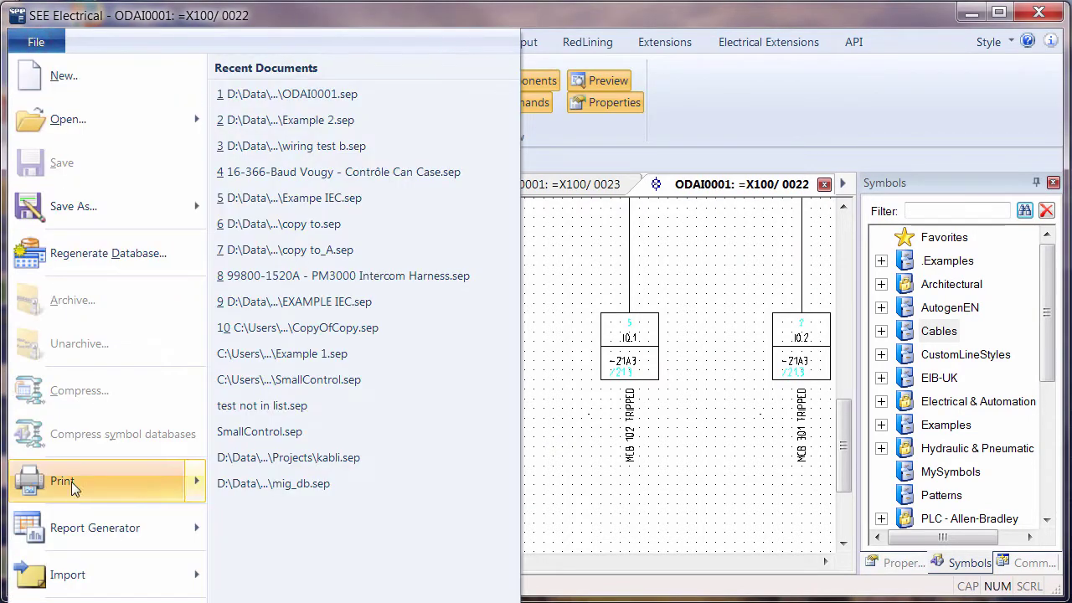
{"action": "mouse_move", "coordinate": [90, 545]}
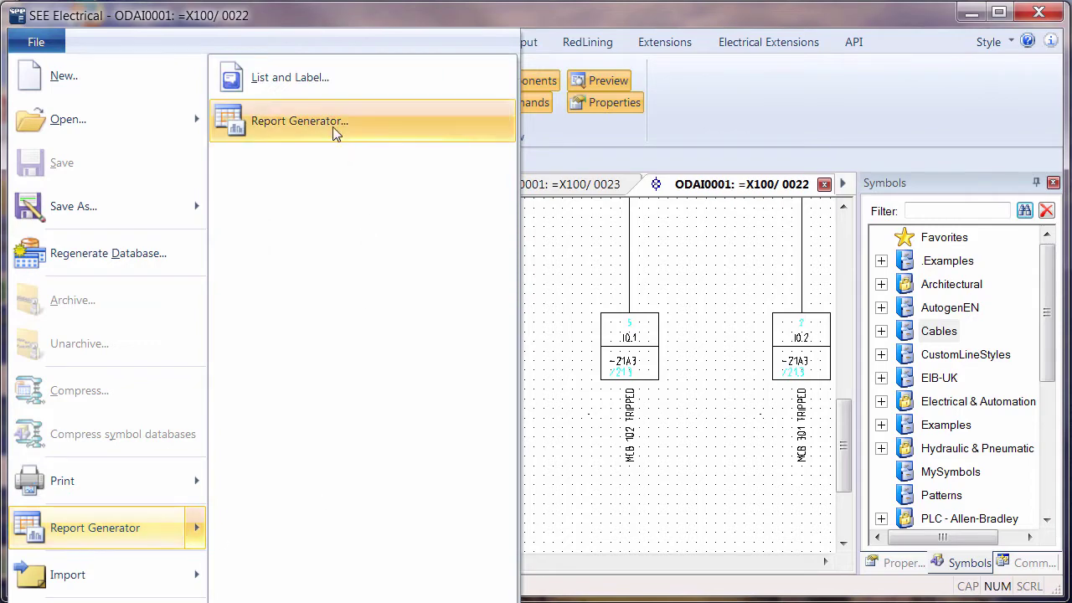
{"action": "left_click", "coordinate": [301, 121]}
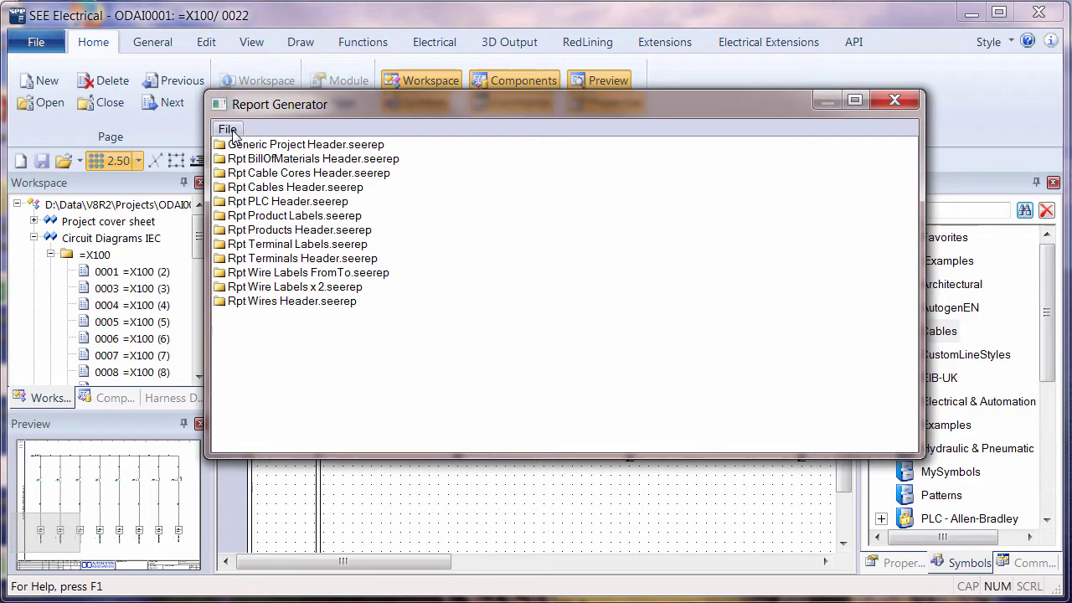
{"action": "left_click", "coordinate": [230, 130]}
Create and save a new report file named 'Example PLC List'.
{"action": "left_click", "coordinate": [262, 149]}
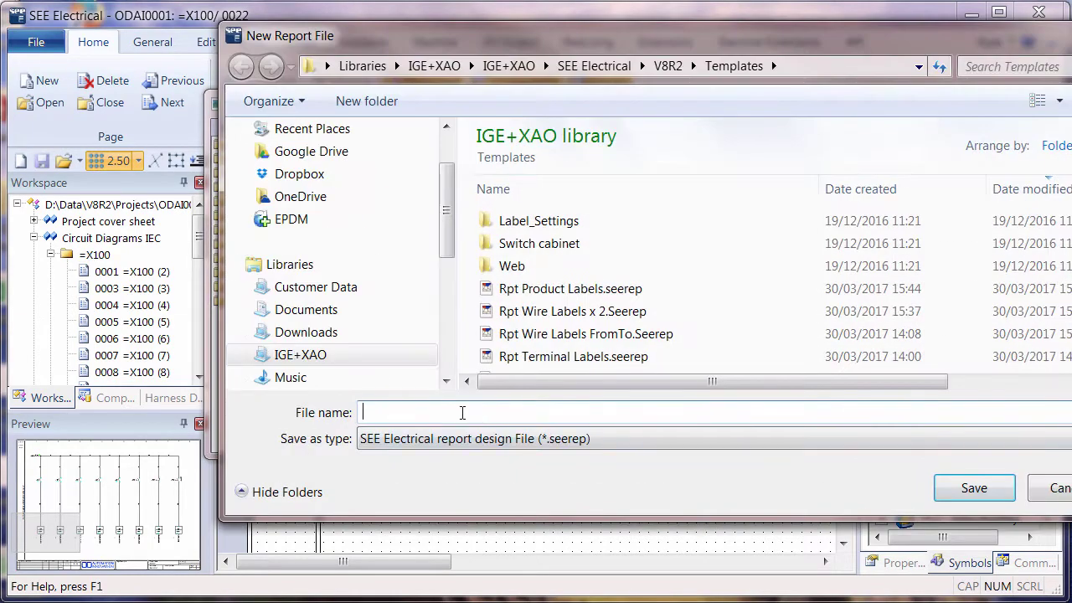
{"action": "type", "text": "E"}
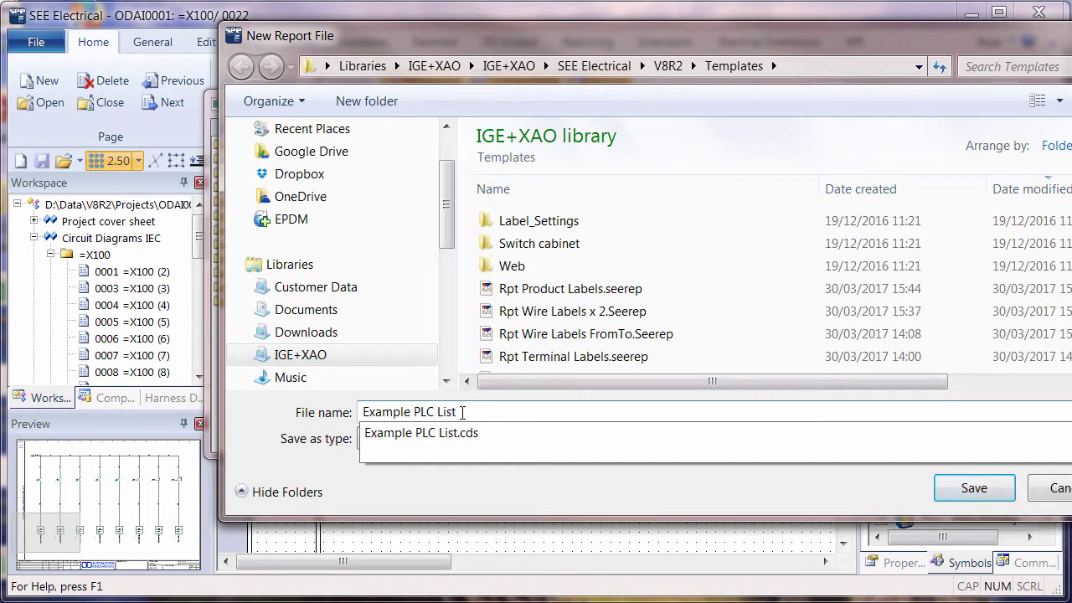
{"action": "type", "text": "xample PLC List"}
{"action": "left_click", "coordinate": [972, 488]}
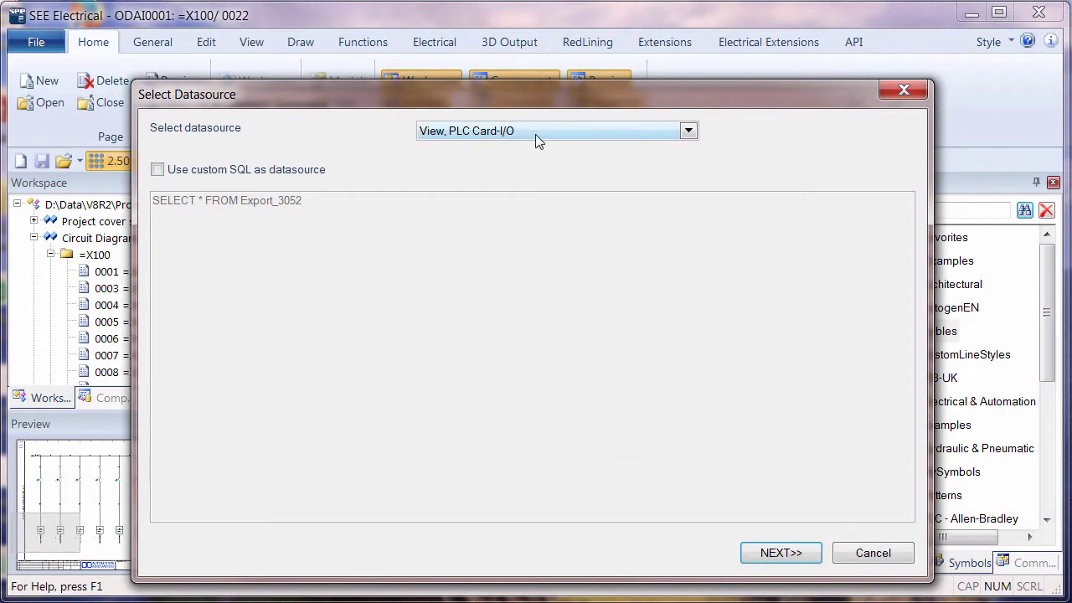
Keep View, PLC Card-I/O as the report datasource and continue to the designer.
{"action": "left_click", "coordinate": [536, 134]}
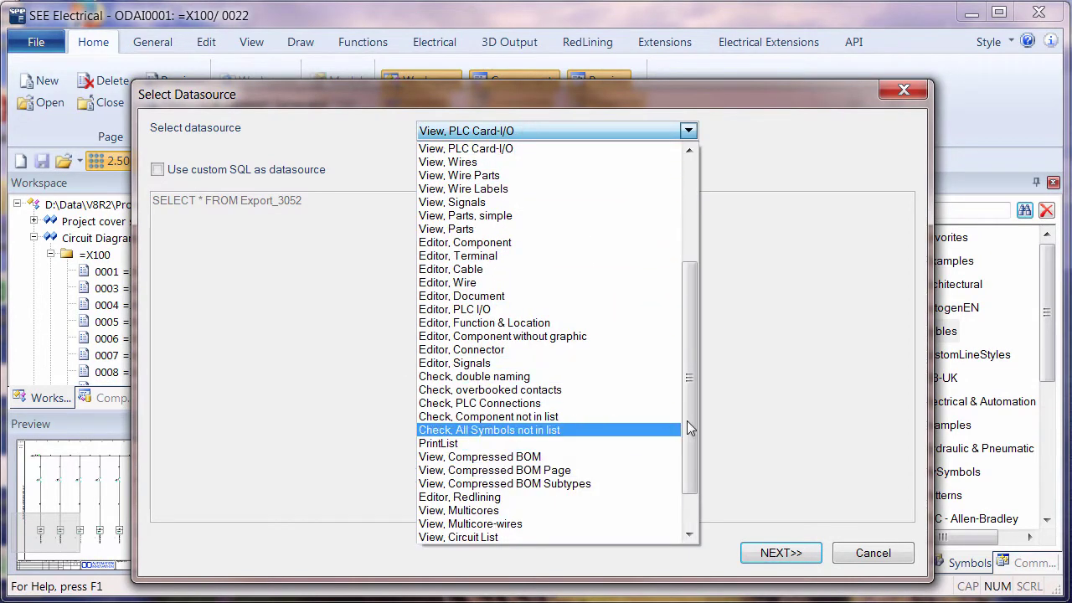
{"action": "left_click_drag", "start_coordinate": [687, 422], "coordinate": [498, 118]}
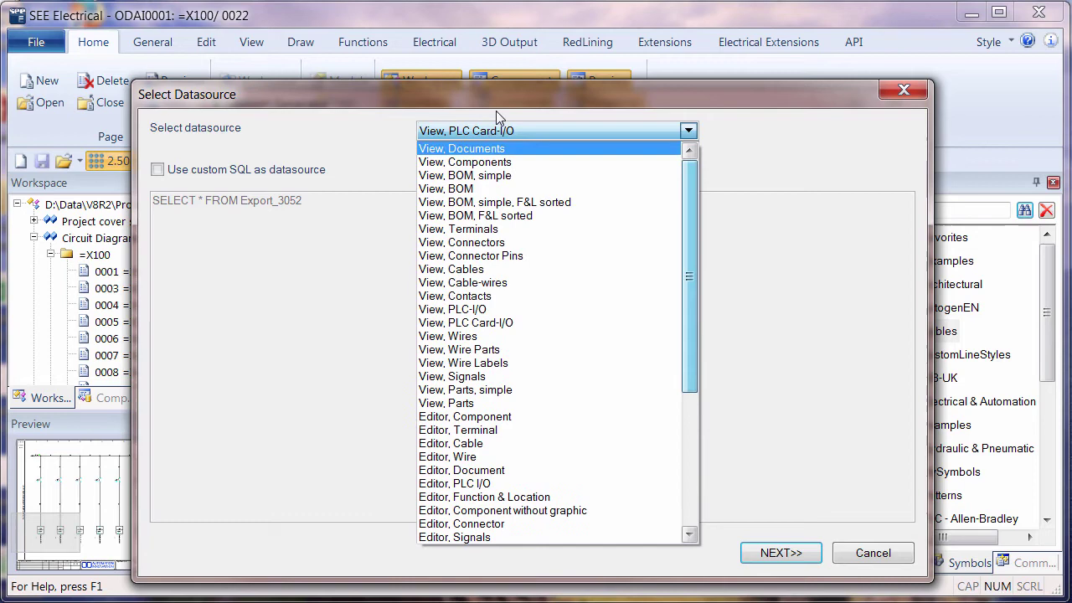
{"action": "left_click", "coordinate": [472, 134]}
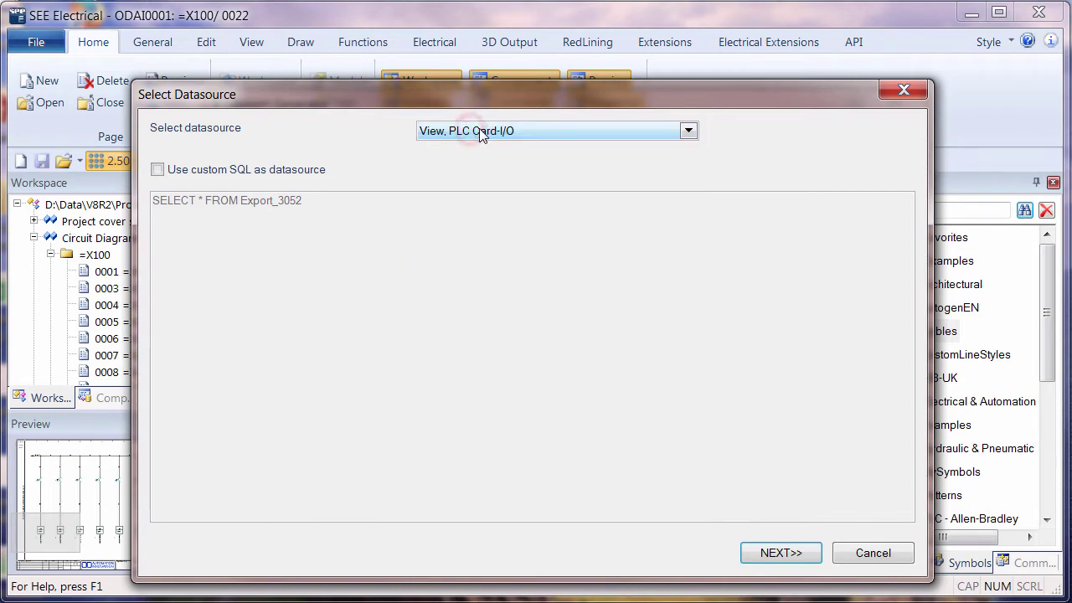
{"action": "left_click", "coordinate": [780, 553]}
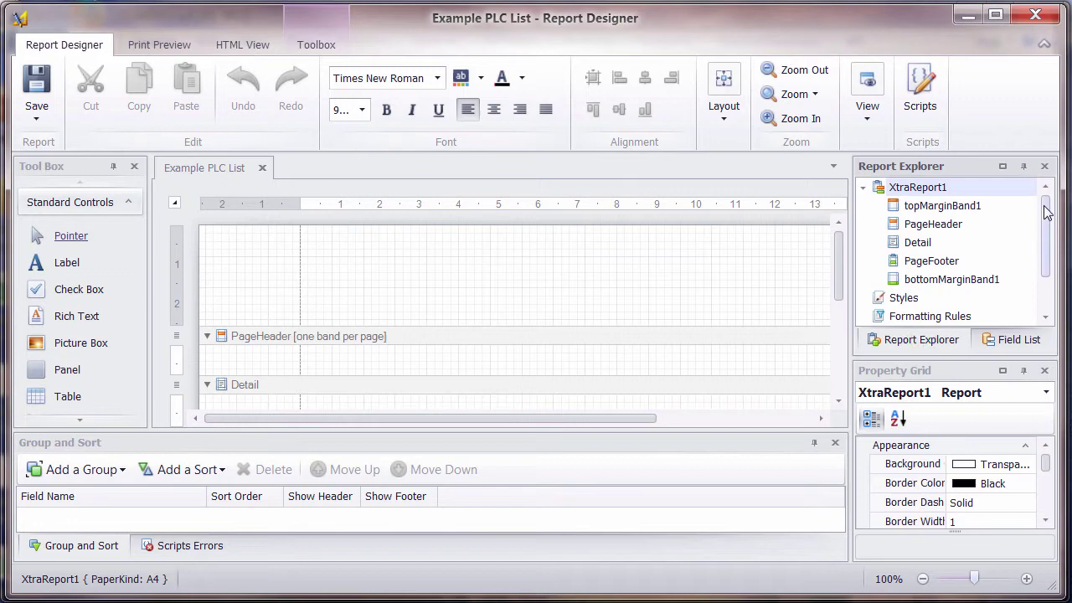
Show the Field List and expand the Table fields.
{"action": "scroll", "coordinate": [1044, 205], "scroll_direction": "down", "scroll_amount": 3}
{"action": "scroll", "coordinate": [1046, 197], "scroll_direction": "up", "scroll_amount": 3}
{"action": "left_click", "coordinate": [1016, 342]}
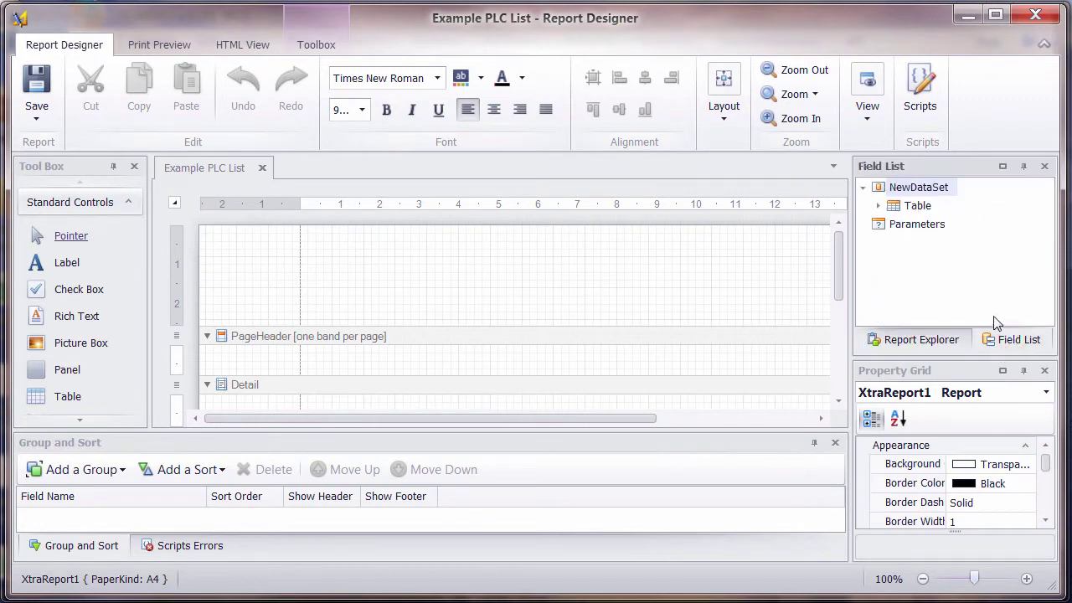
{"action": "left_click", "coordinate": [879, 206]}
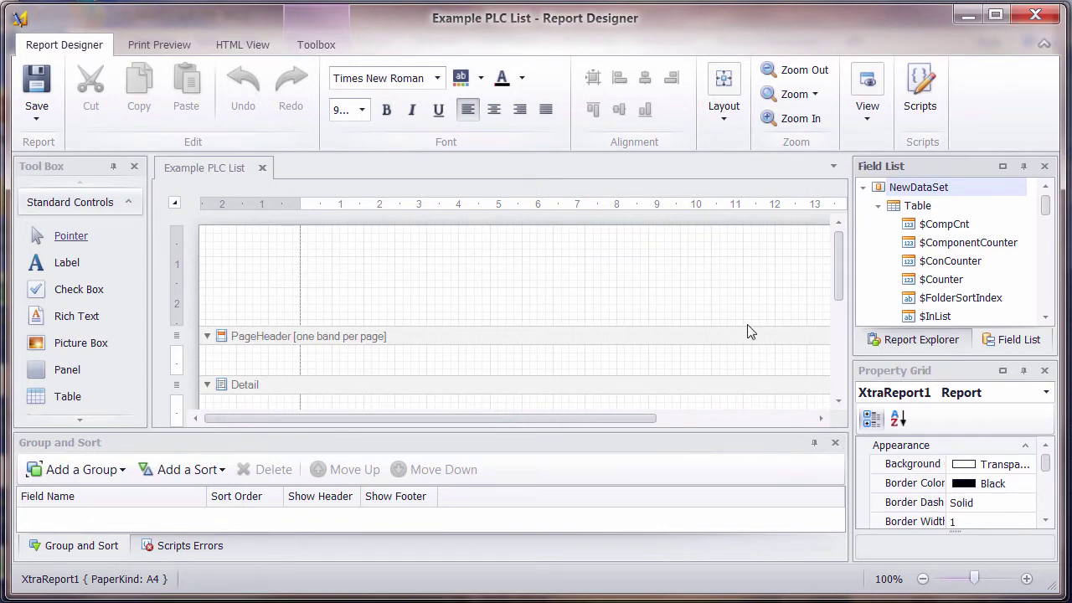
Set the Group and Sort panel to auto-hide so it collapses out of view.
{"action": "left_click", "coordinate": [625, 289]}
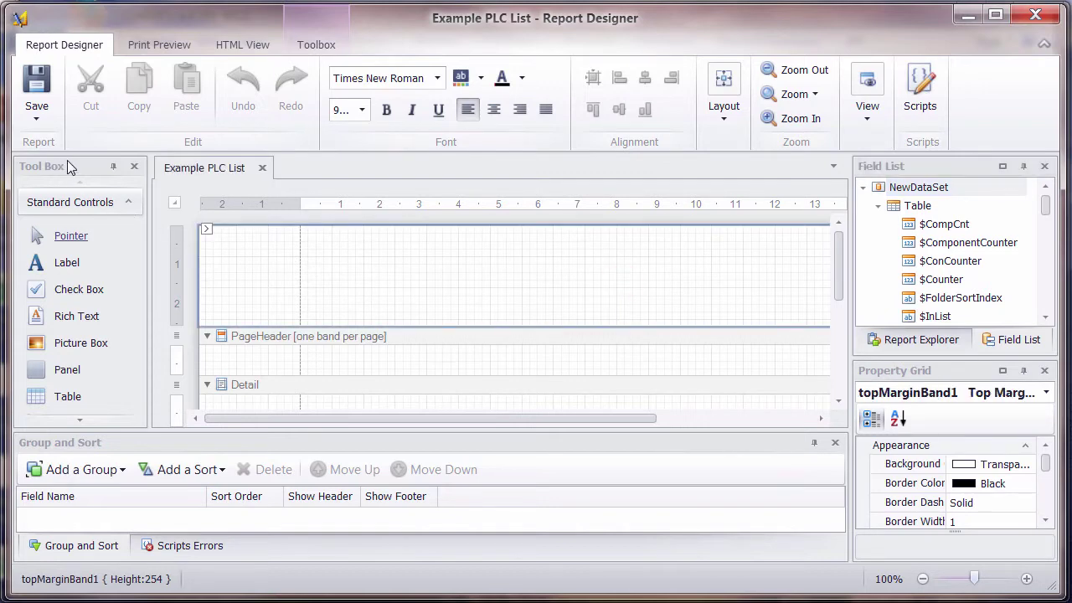
{"action": "left_click", "coordinate": [111, 444]}
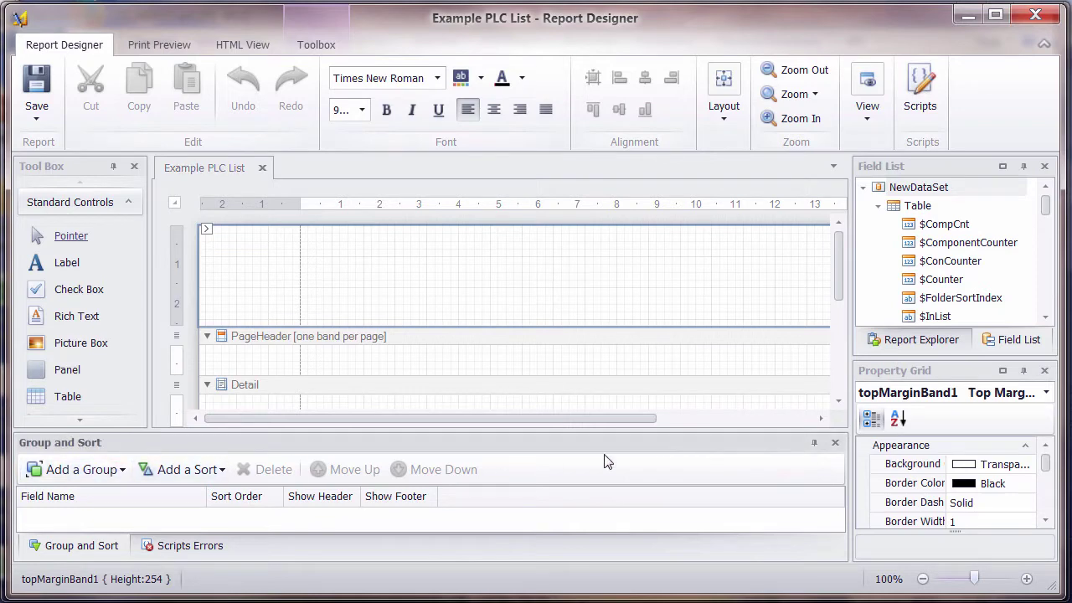
{"action": "left_click", "coordinate": [814, 442]}
{"action": "left_click", "coordinate": [694, 282]}
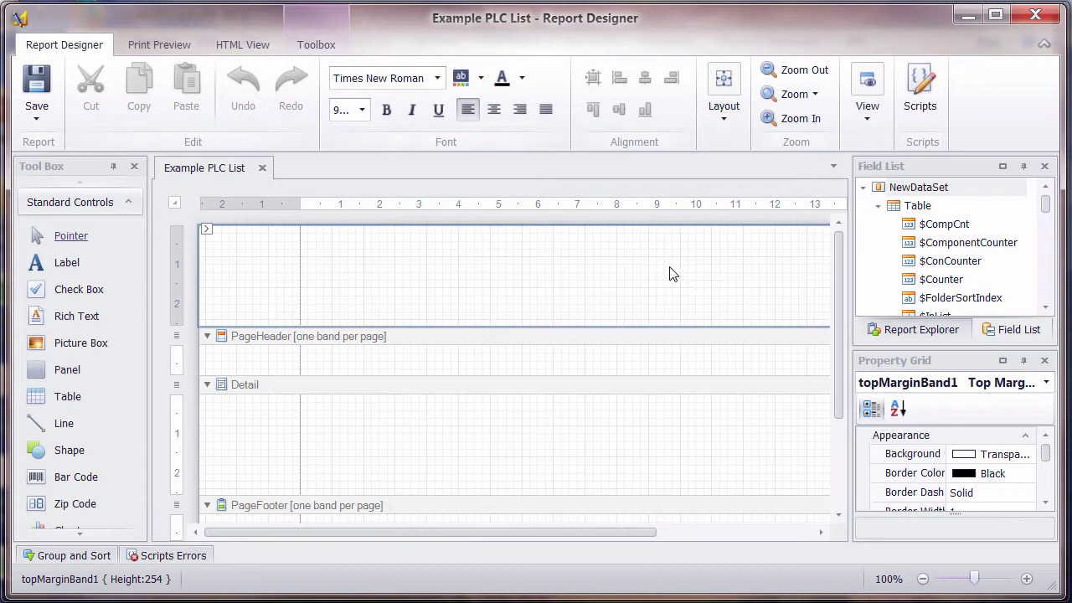
Set the report's Data Member to Table in its smart-tag settings.
{"action": "left_click", "coordinate": [175, 203]}
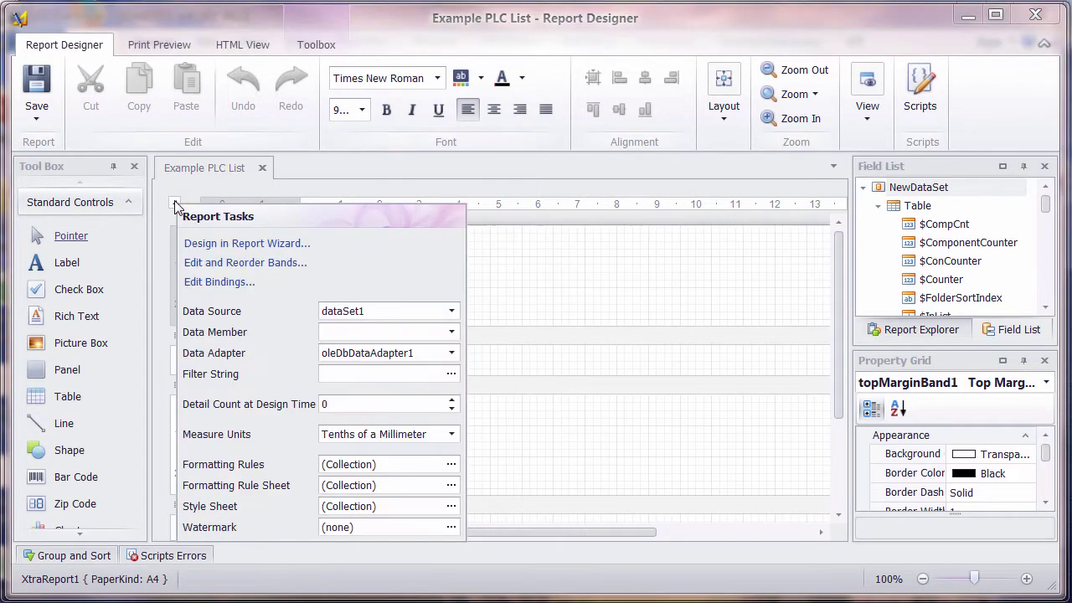
{"action": "left_click", "coordinate": [452, 332]}
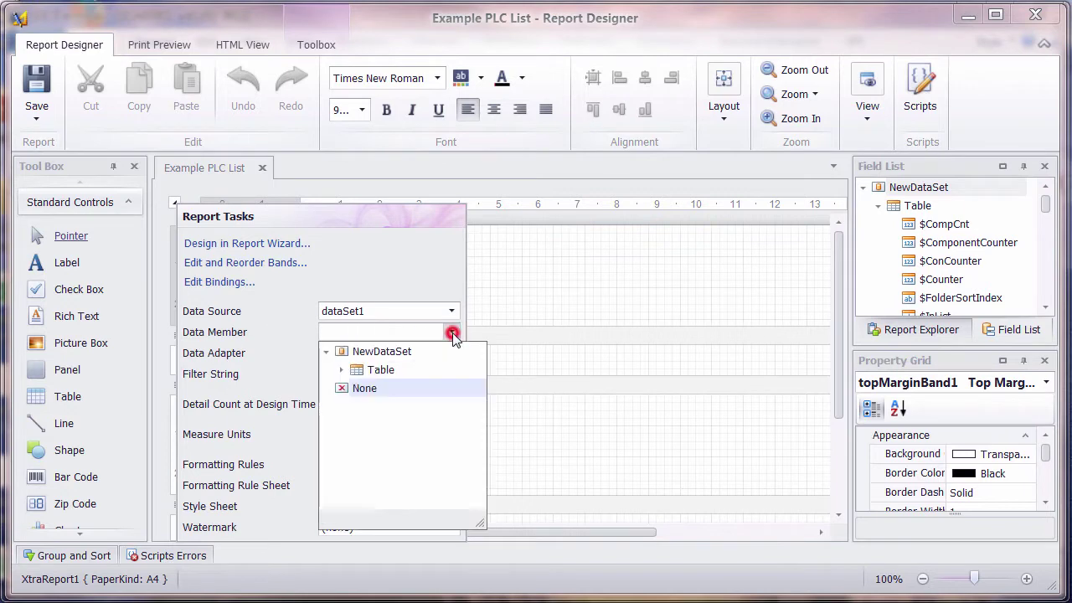
{"action": "left_click", "coordinate": [346, 372]}
{"action": "left_click", "coordinate": [366, 369]}
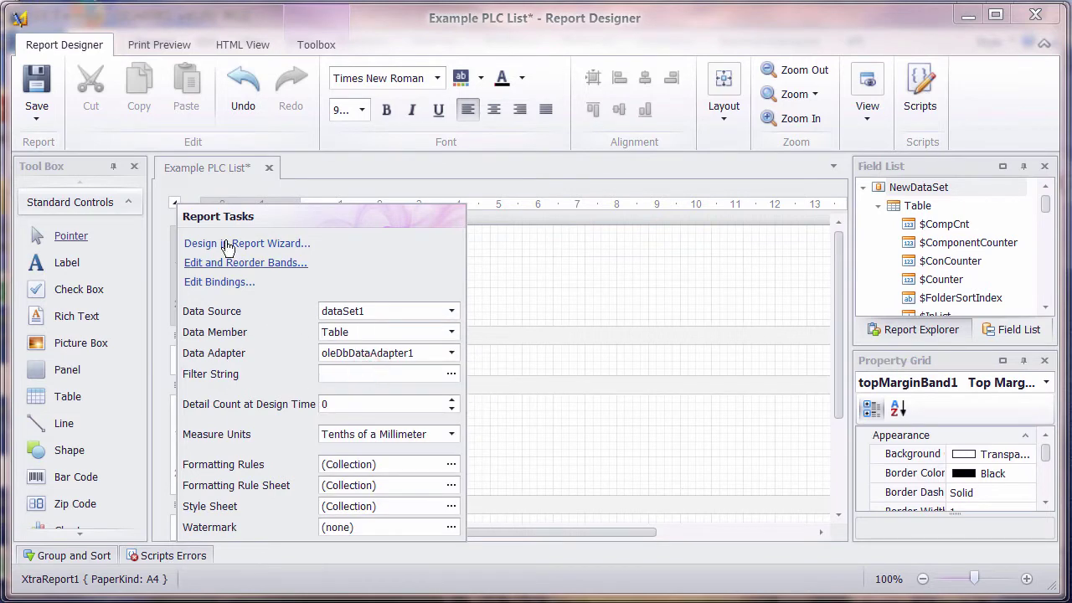
{"action": "left_click", "coordinate": [173, 198]}
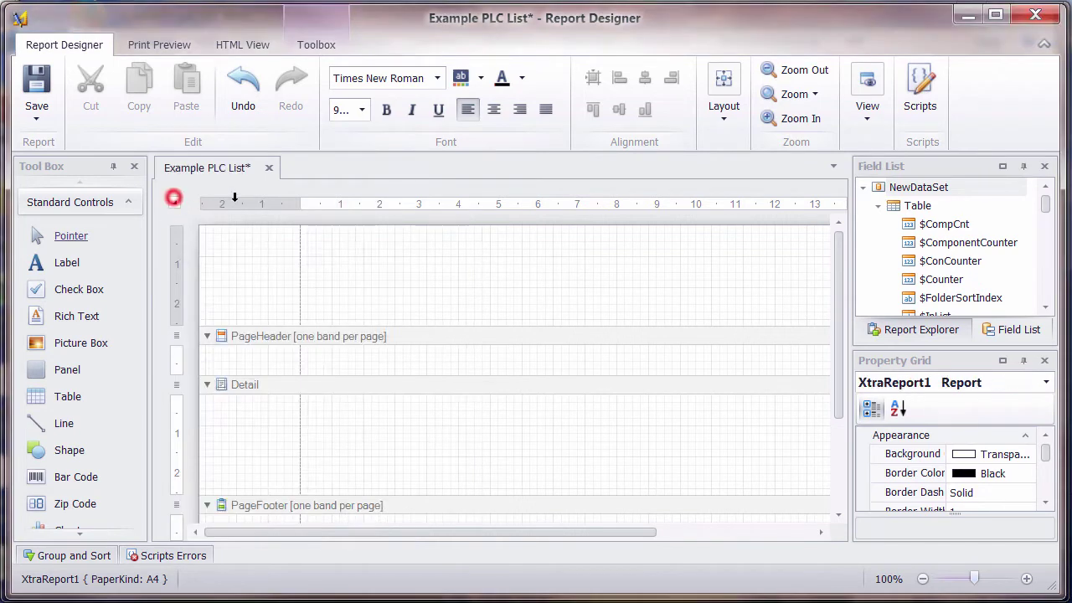
Drag field 175100 from the Field List into the Detail band.
{"action": "left_click", "coordinate": [410, 280]}
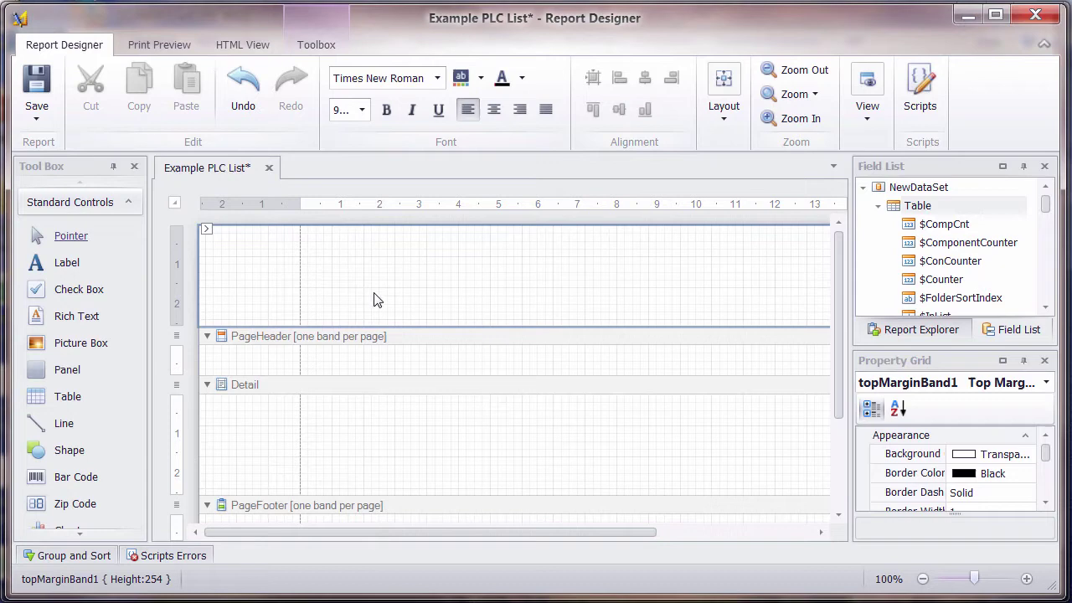
{"action": "left_click", "coordinate": [999, 335]}
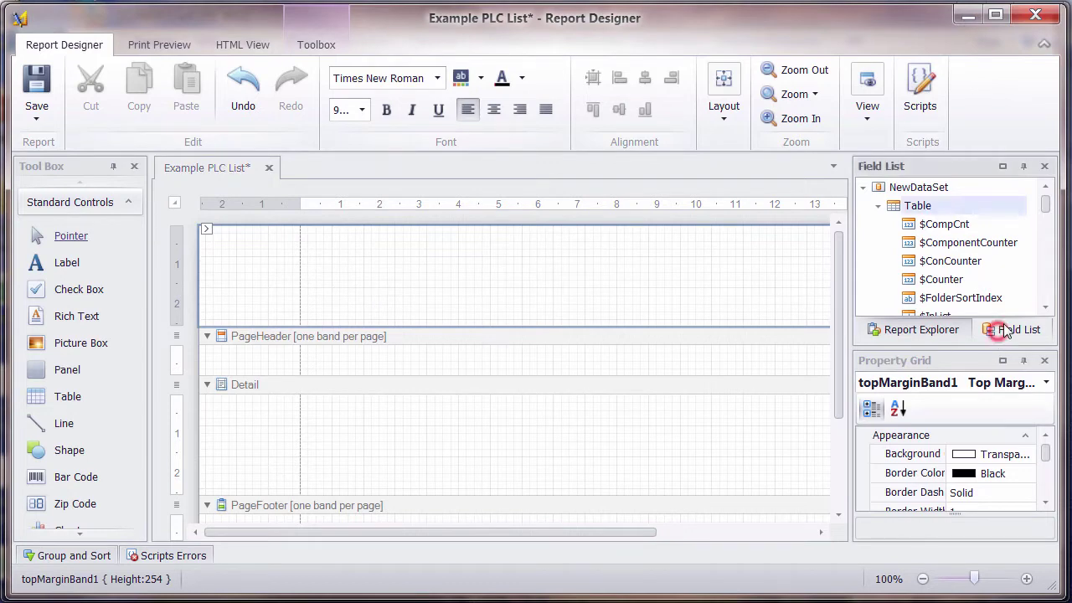
{"action": "left_click", "coordinate": [1046, 239]}
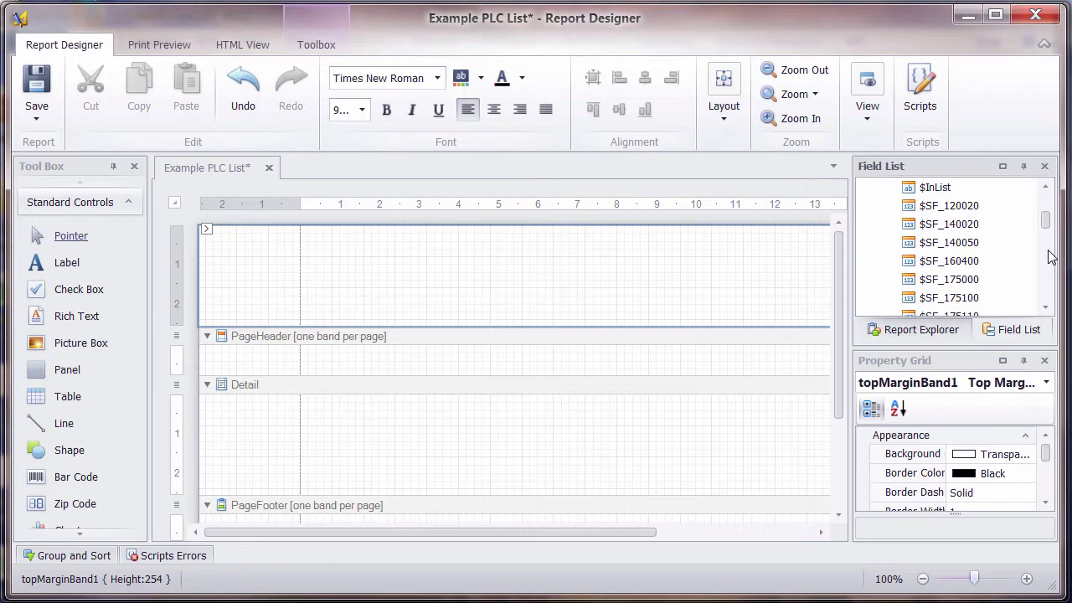
{"action": "left_click", "coordinate": [1048, 252]}
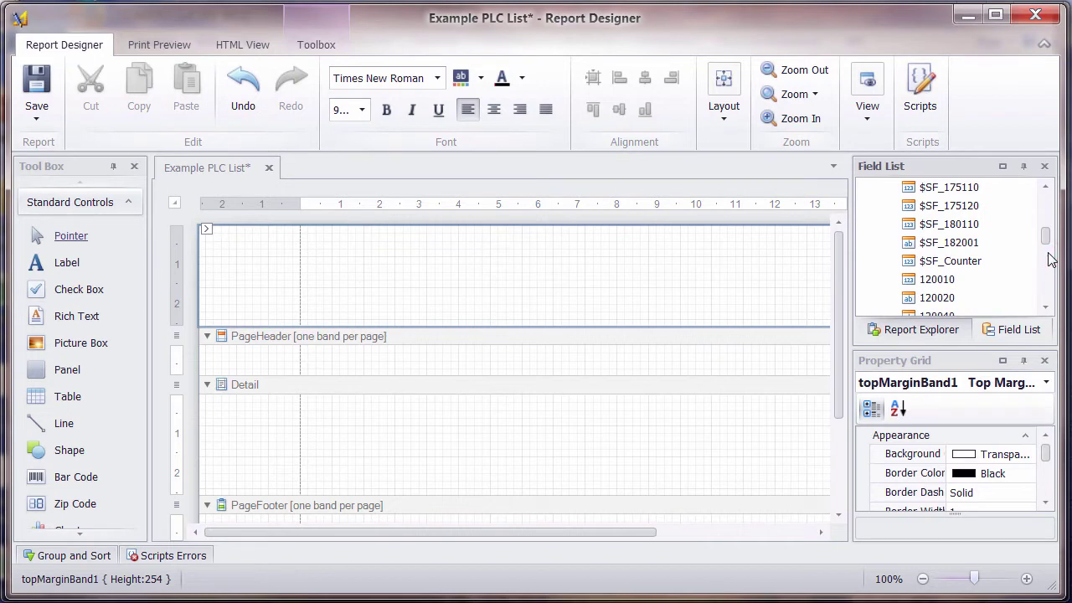
{"action": "left_click_drag", "start_coordinate": [1049, 259], "coordinate": [1050, 275]}
{"action": "left_click_drag", "start_coordinate": [948, 214], "coordinate": [352, 414]}
Preview the printed report, then return to the design layout.
{"action": "left_click", "coordinate": [455, 436]}
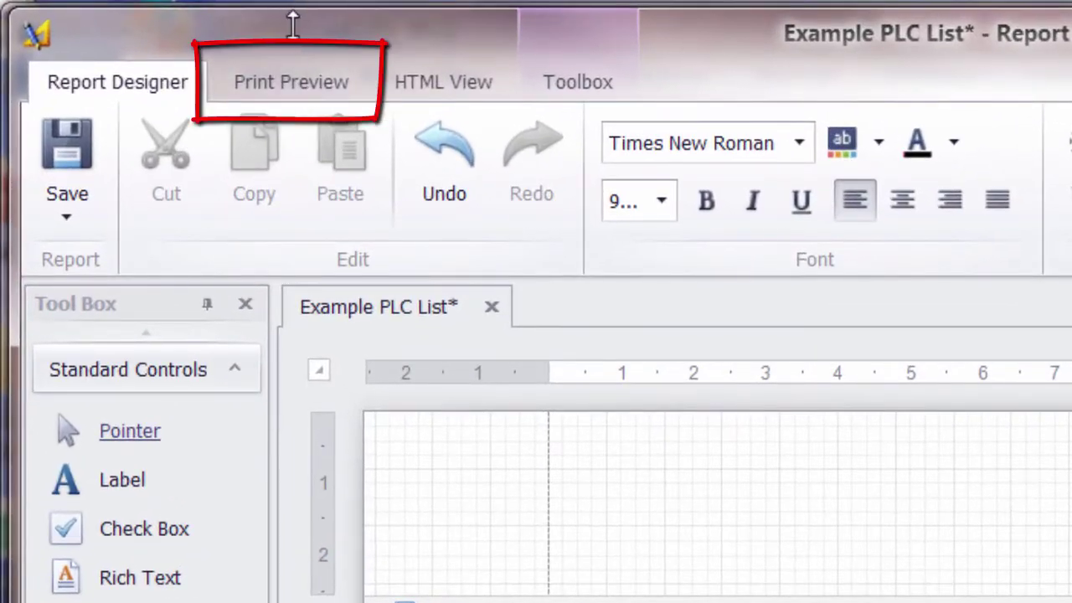
{"action": "left_click", "coordinate": [293, 79]}
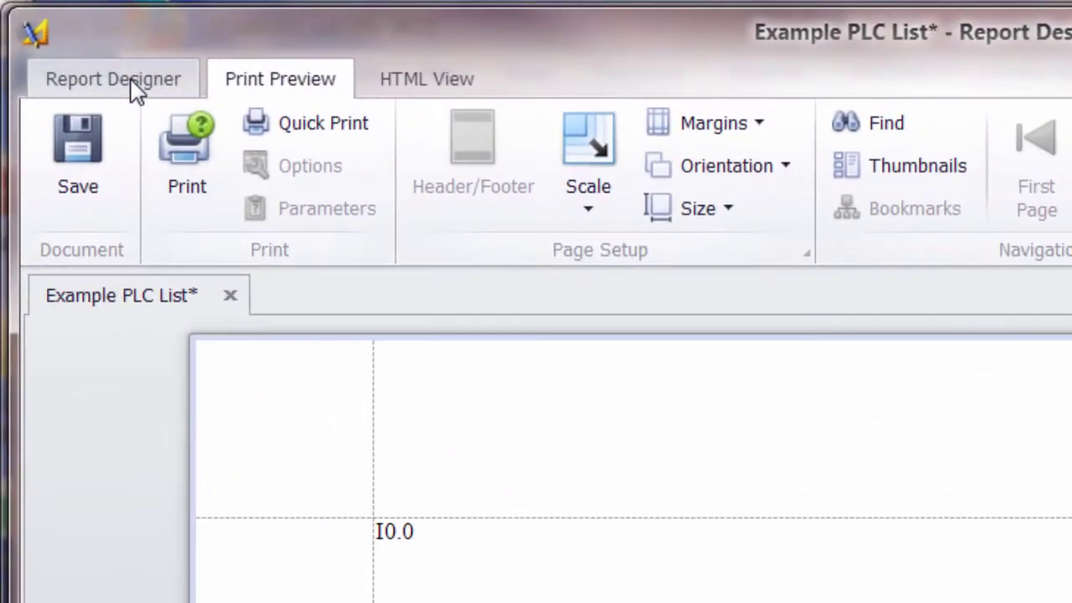
{"action": "left_click", "coordinate": [73, 45]}
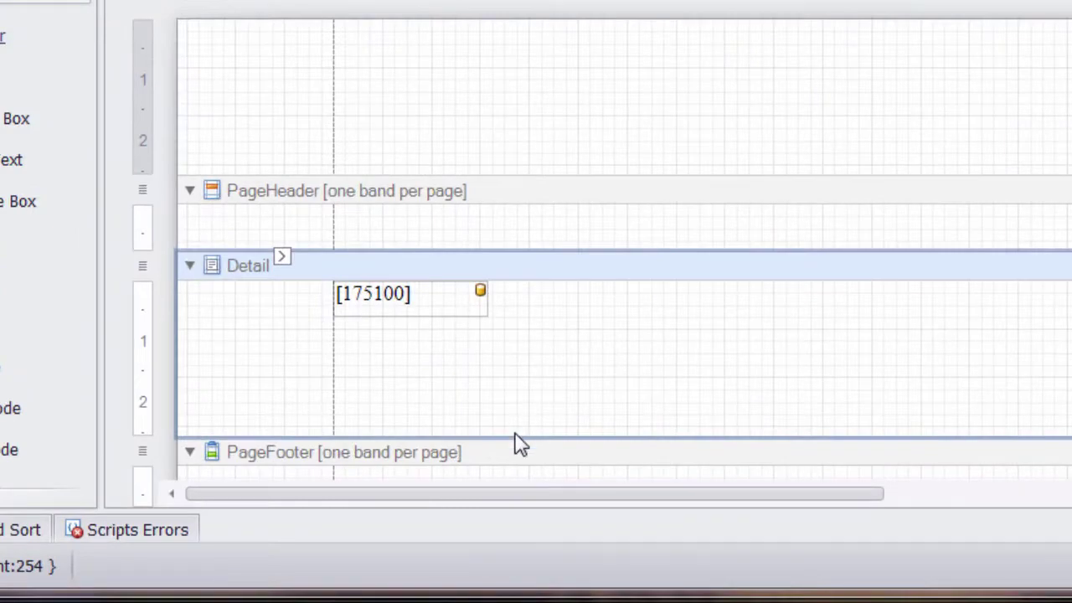
Shrink the Detail band to 58.42 to fit the field row, then recheck the preview.
{"action": "left_click_drag", "start_coordinate": [516, 435], "coordinate": [531, 295]}
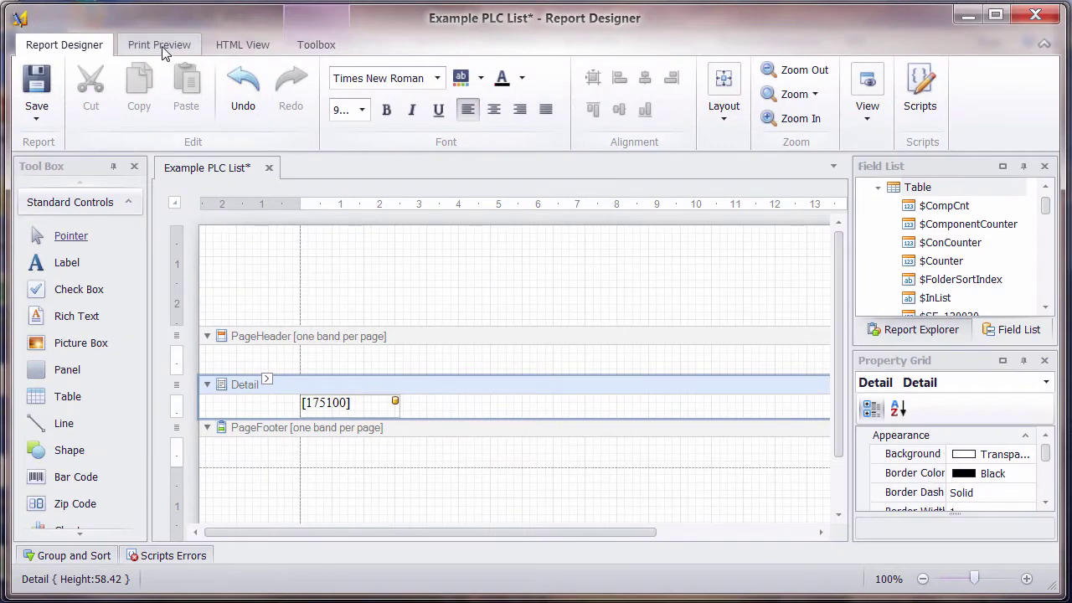
{"action": "left_click", "coordinate": [161, 47]}
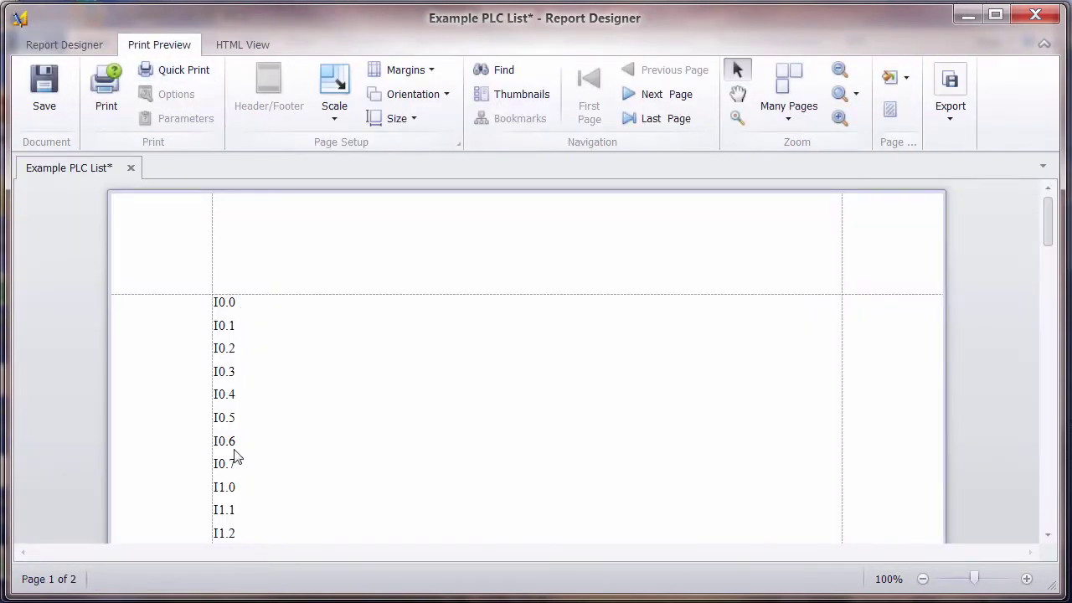
{"action": "left_click", "coordinate": [67, 46]}
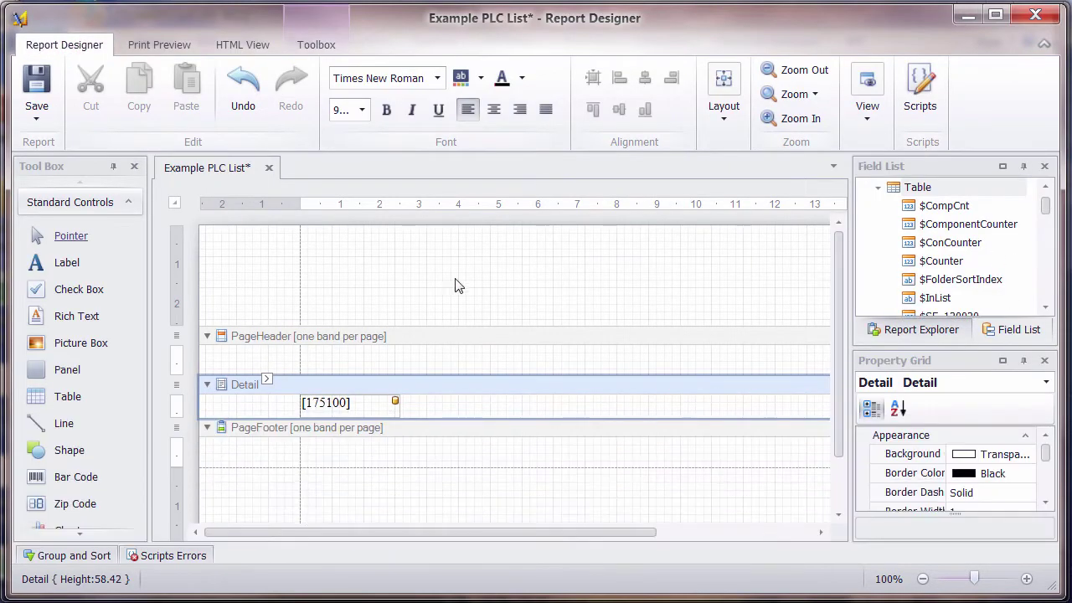
Delete the 175100 label and draw a new table in the Detail band.
{"action": "left_click", "coordinate": [335, 406]}
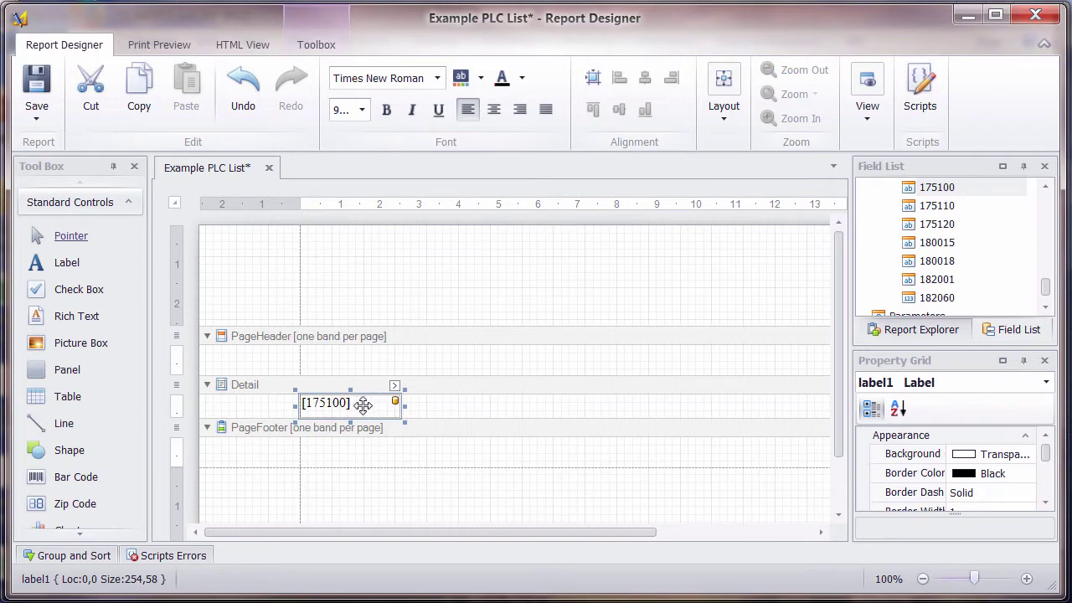
{"action": "key", "text": "Delete"}
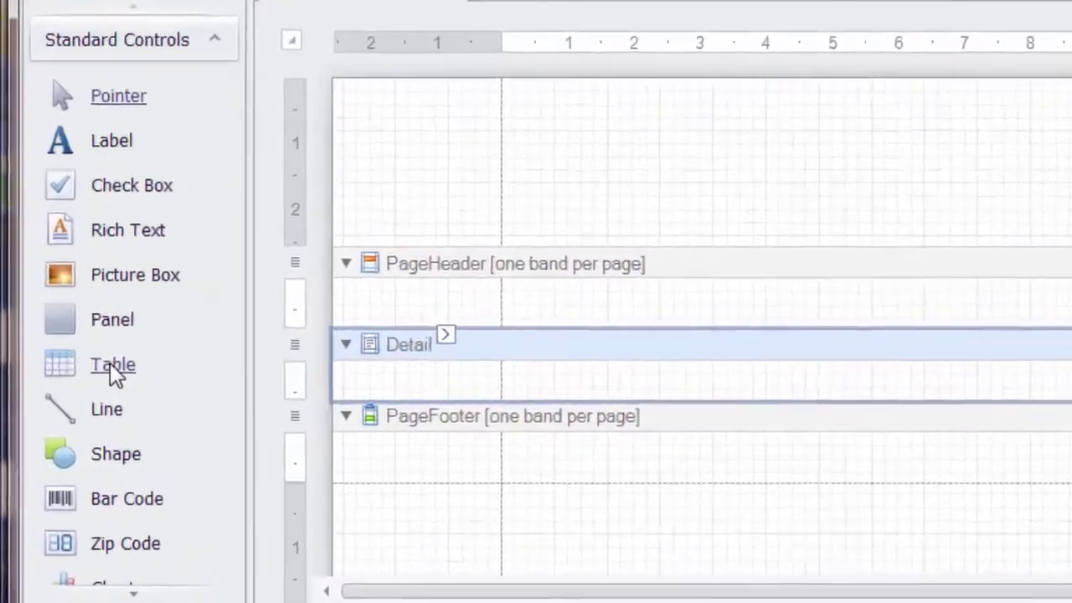
{"action": "left_click", "coordinate": [87, 387]}
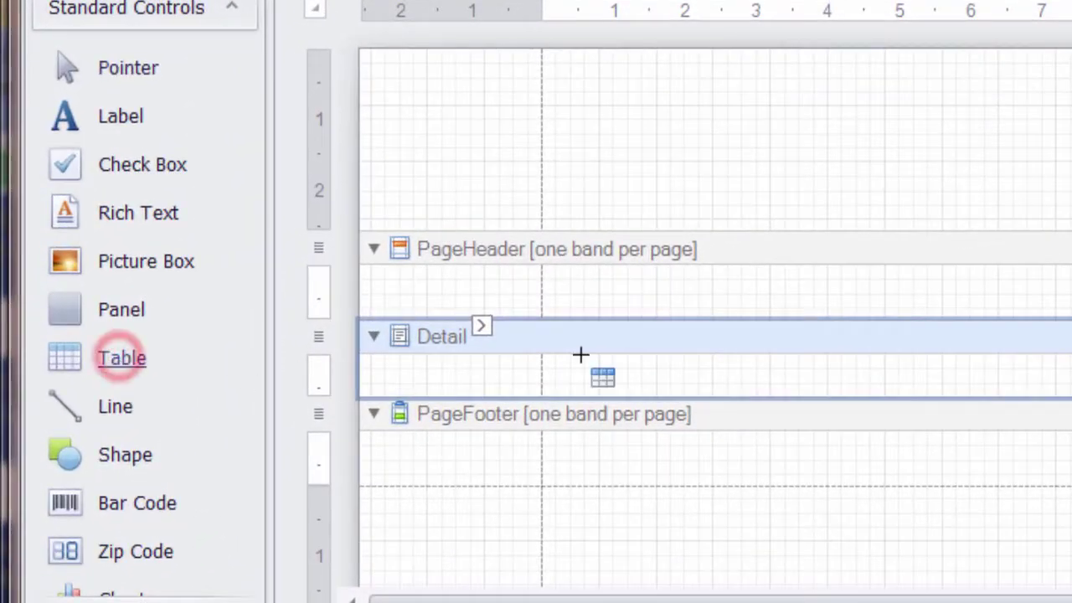
{"action": "left_click_drag", "start_coordinate": [545, 354], "coordinate": [912, 394]}
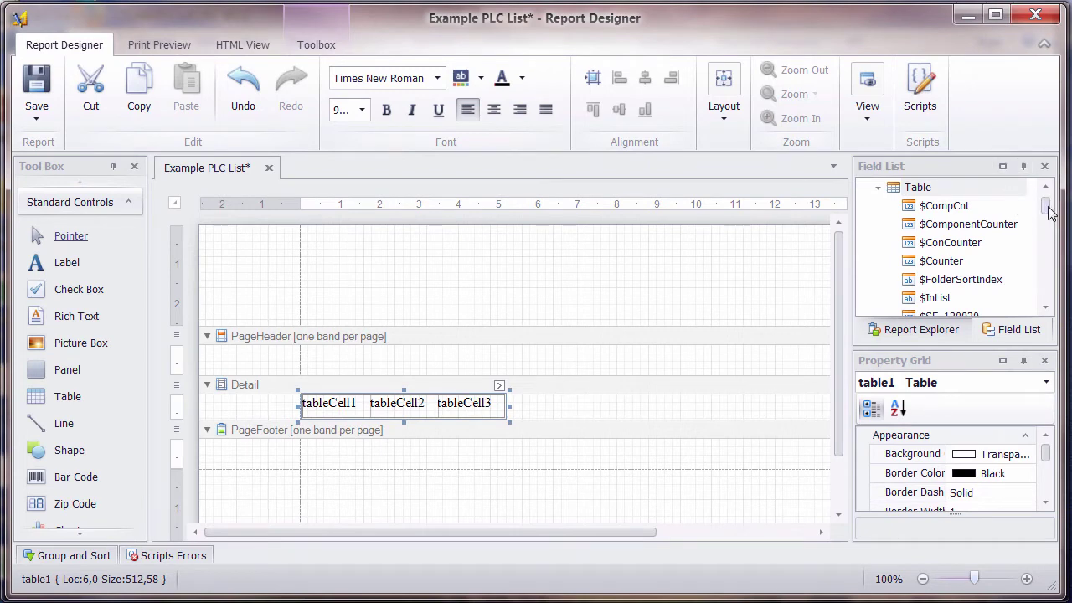
Bind the three table cells to fields 160010, 175000 and 175100.
{"action": "left_click_drag", "start_coordinate": [1051, 213], "coordinate": [1049, 257]}
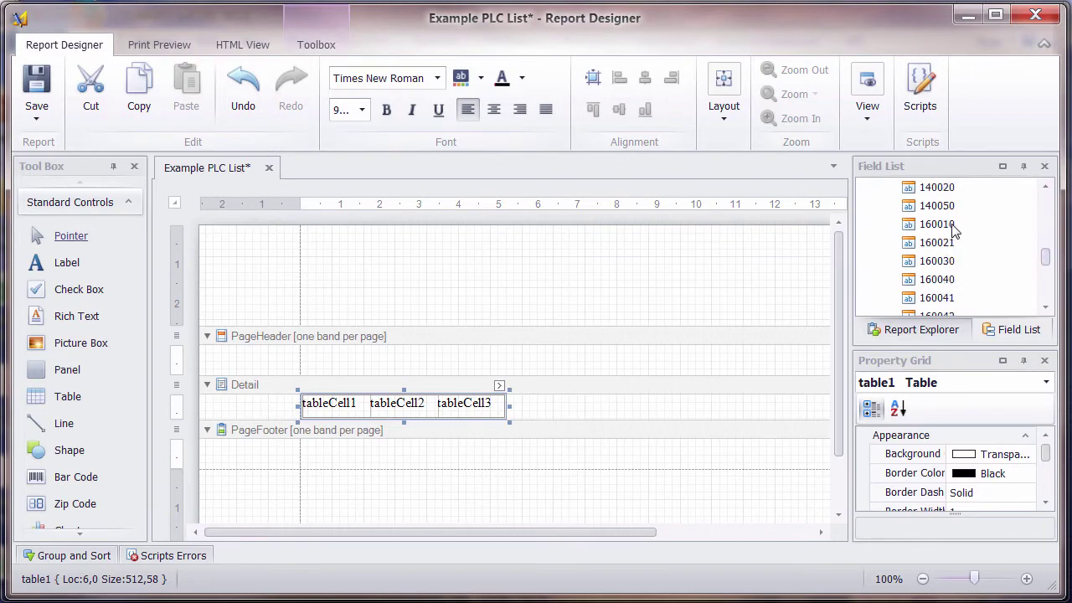
{"action": "left_click_drag", "start_coordinate": [954, 230], "coordinate": [353, 414]}
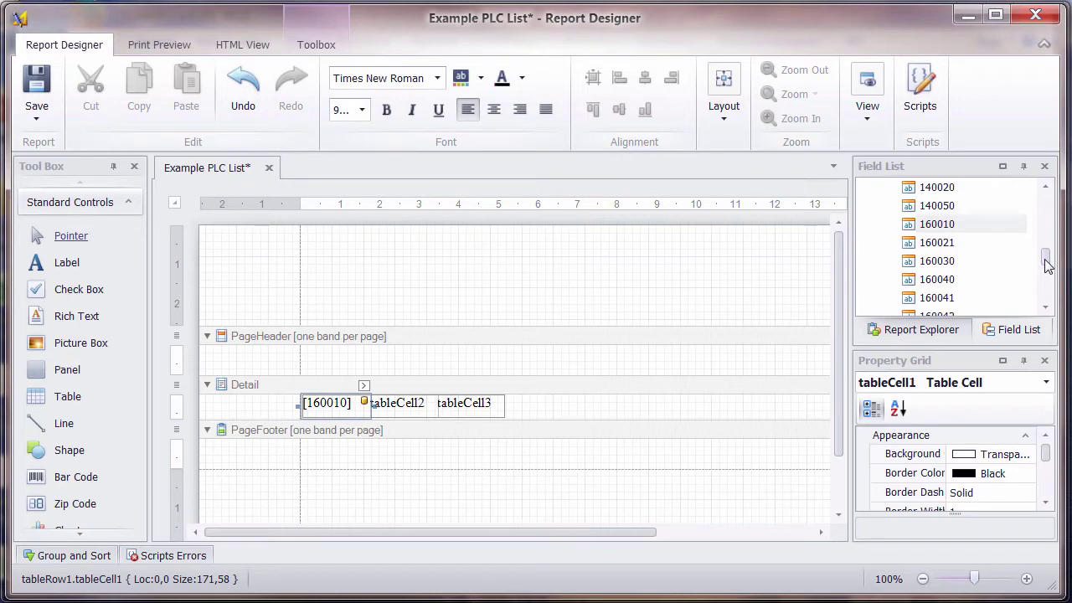
{"action": "left_click_drag", "start_coordinate": [1047, 262], "coordinate": [1049, 285]}
{"action": "left_click_drag", "start_coordinate": [939, 243], "coordinate": [407, 411]}
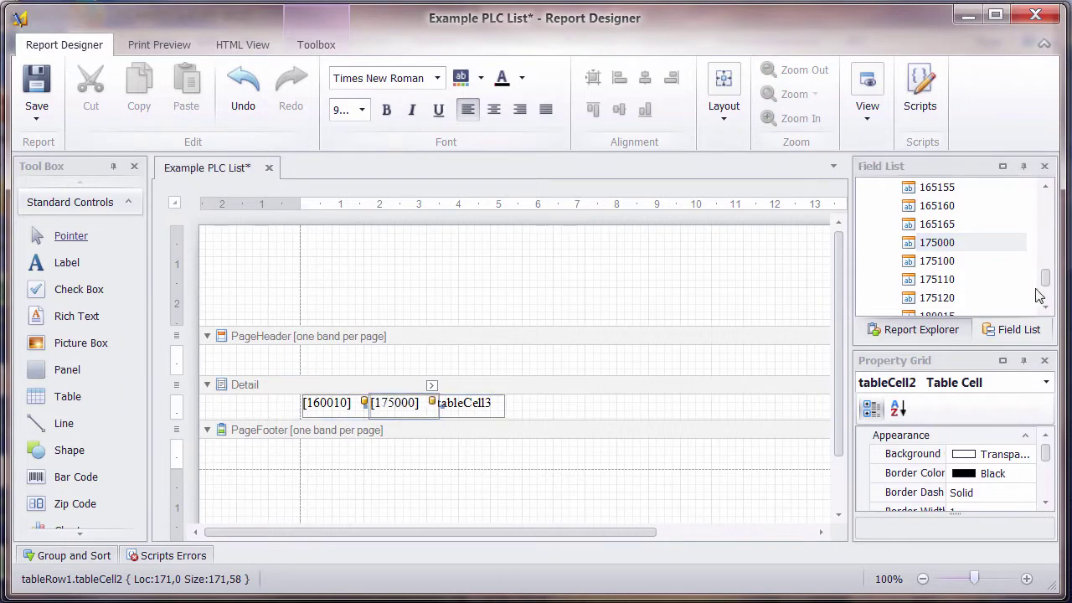
{"action": "left_click_drag", "start_coordinate": [938, 260], "coordinate": [499, 406]}
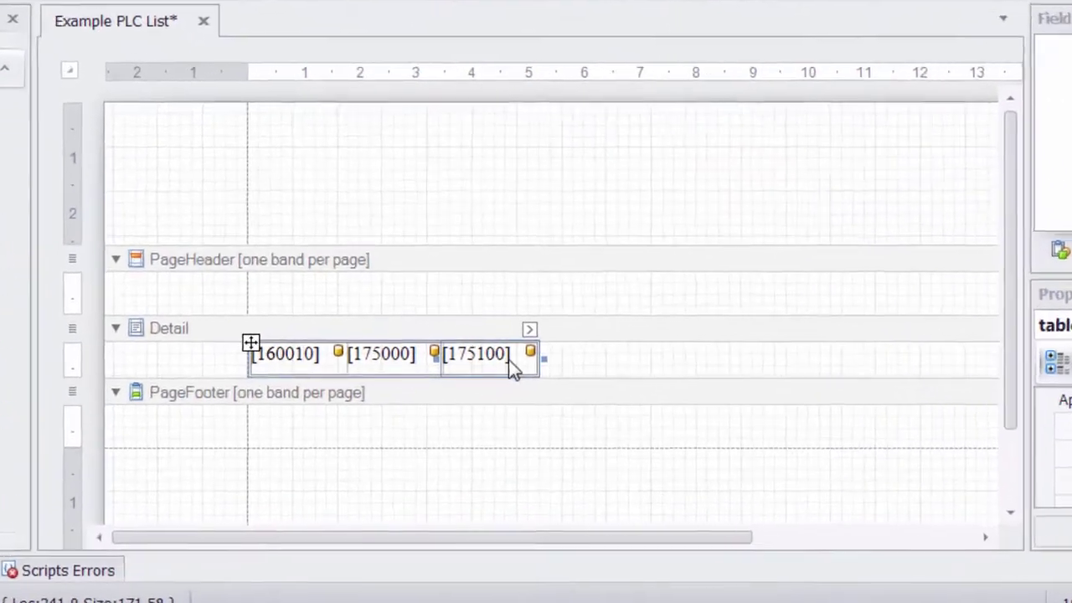
Insert two columns to the right and bind them to fields 175110 and 175120.
{"action": "right_click", "coordinate": [484, 408]}
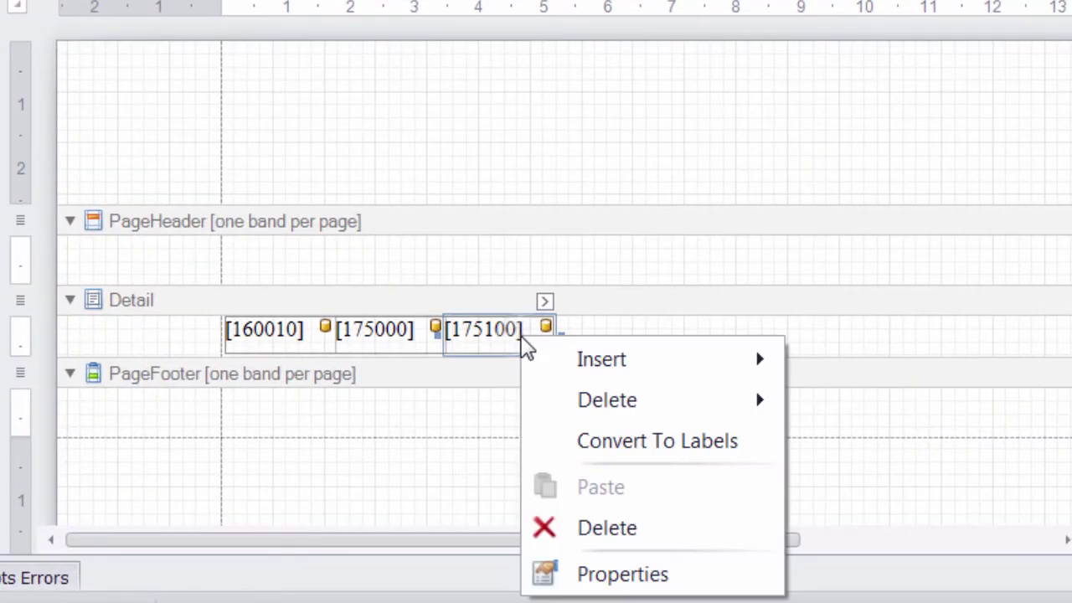
{"action": "mouse_move", "coordinate": [597, 369]}
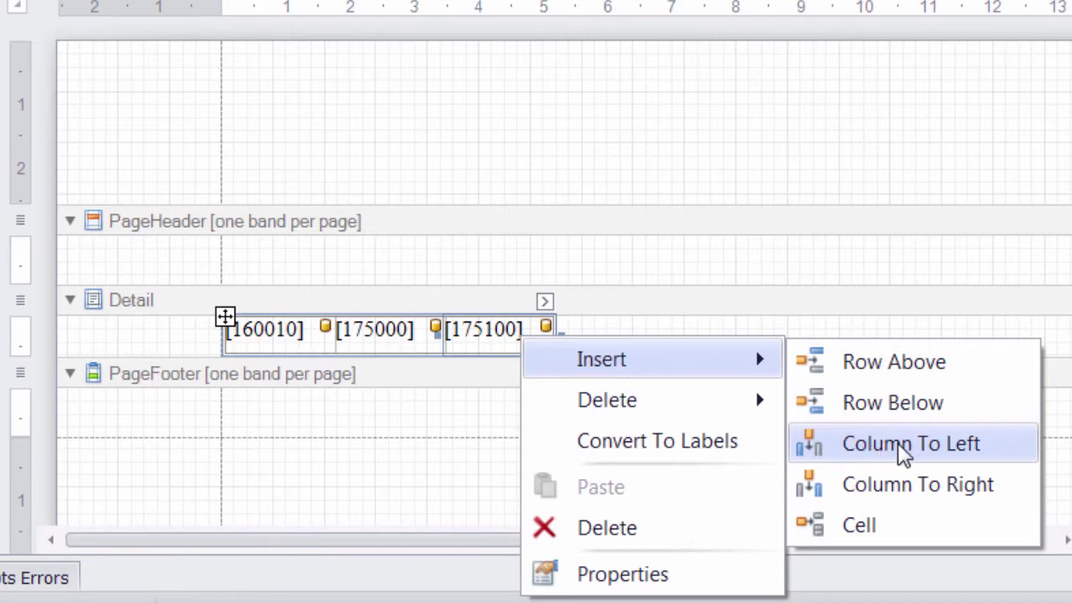
{"action": "left_click", "coordinate": [897, 486]}
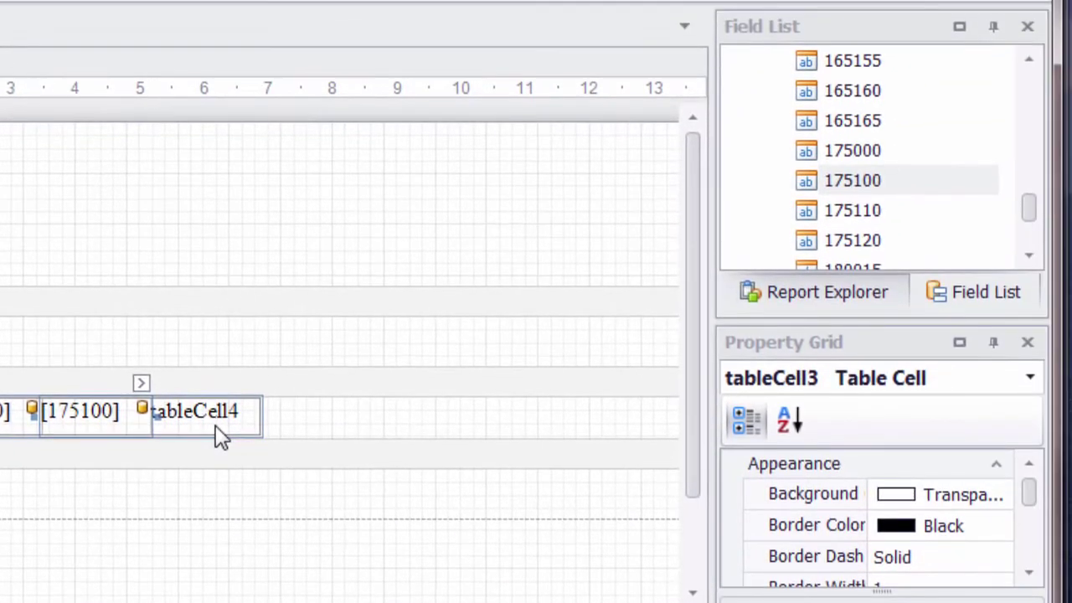
{"action": "left_click_drag", "start_coordinate": [871, 217], "coordinate": [243, 410]}
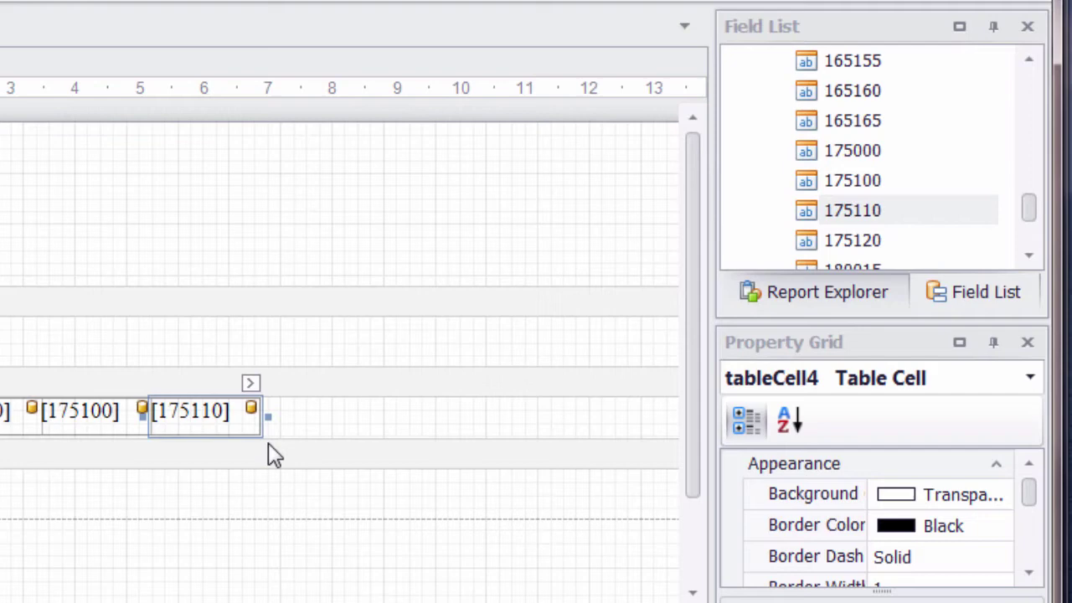
{"action": "right_click", "coordinate": [249, 428]}
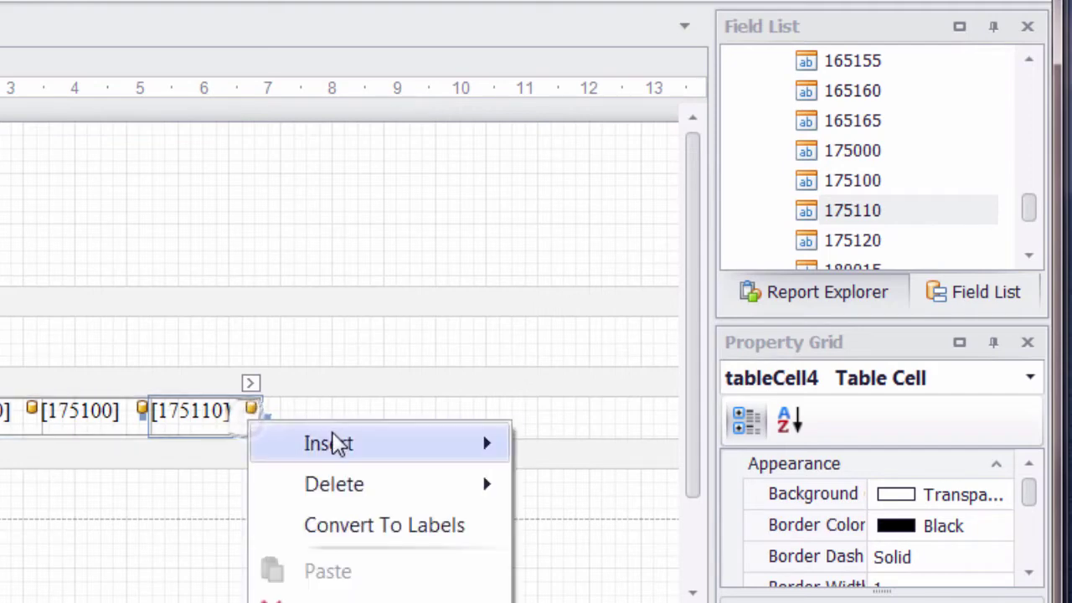
{"action": "mouse_move", "coordinate": [402, 443]}
{"action": "left_click", "coordinate": [636, 573]}
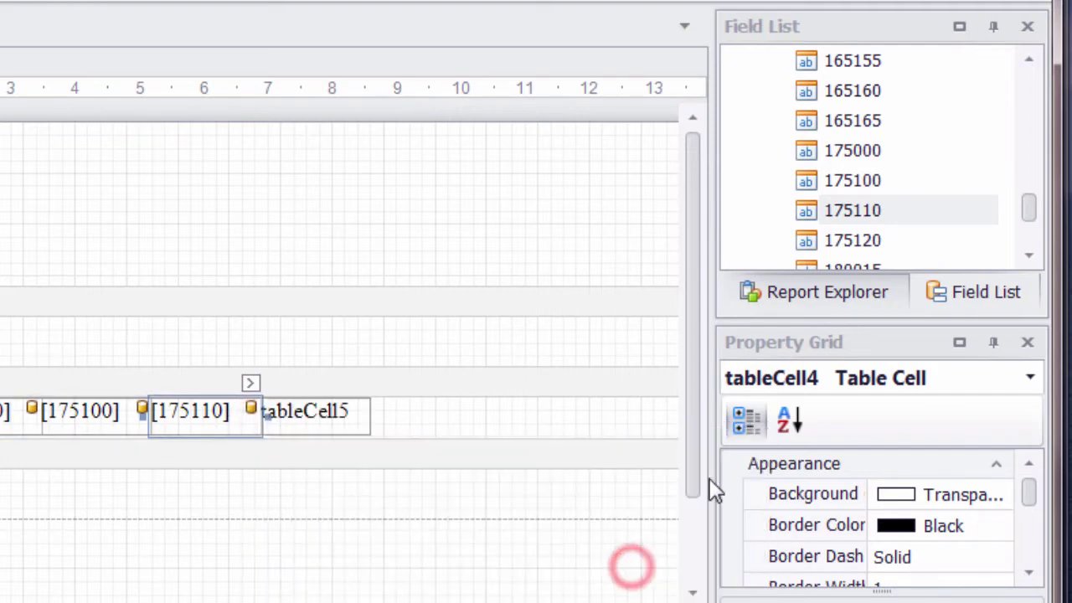
{"action": "left_click_drag", "start_coordinate": [856, 250], "coordinate": [346, 423]}
Add a sixth column to the right bound to field 182001.
{"action": "right_click", "coordinate": [346, 424]}
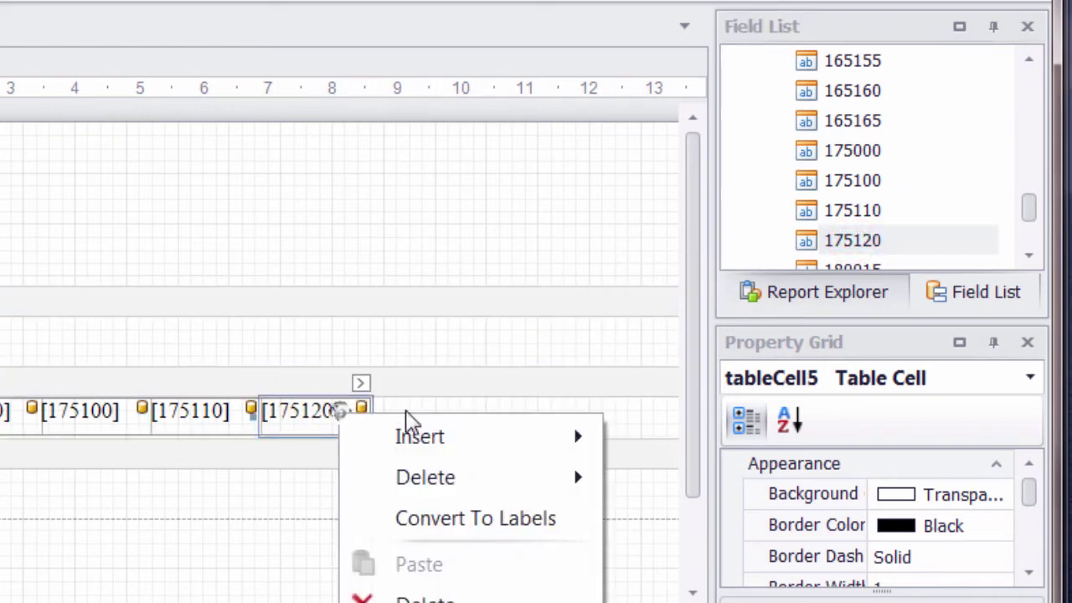
{"action": "mouse_move", "coordinate": [439, 450]}
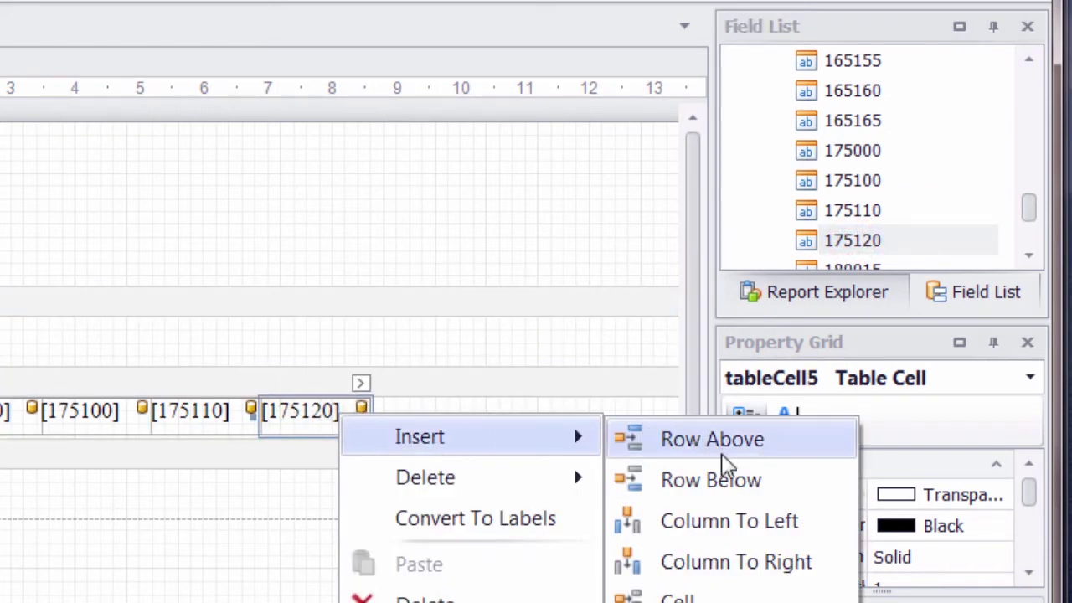
{"action": "left_click", "coordinate": [719, 562]}
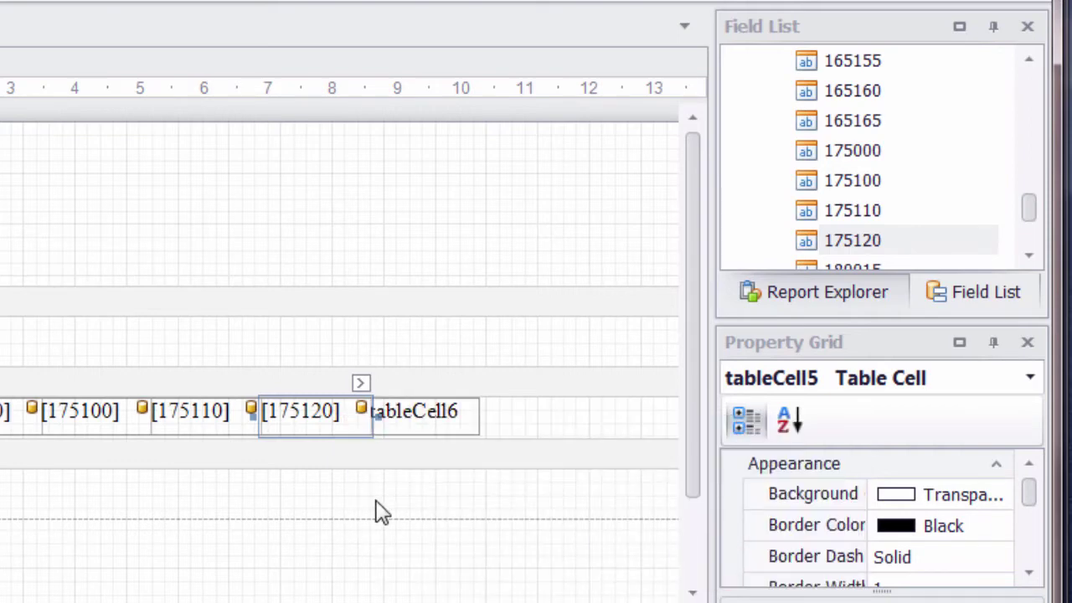
{"action": "left_click", "coordinate": [1030, 255]}
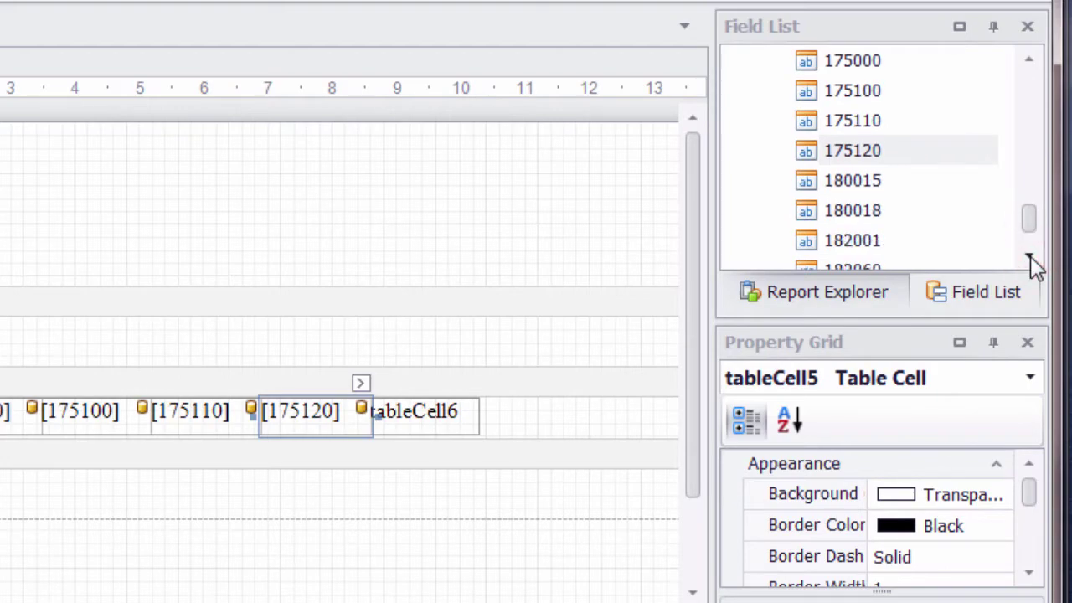
{"action": "left_click_drag", "start_coordinate": [873, 243], "coordinate": [458, 421]}
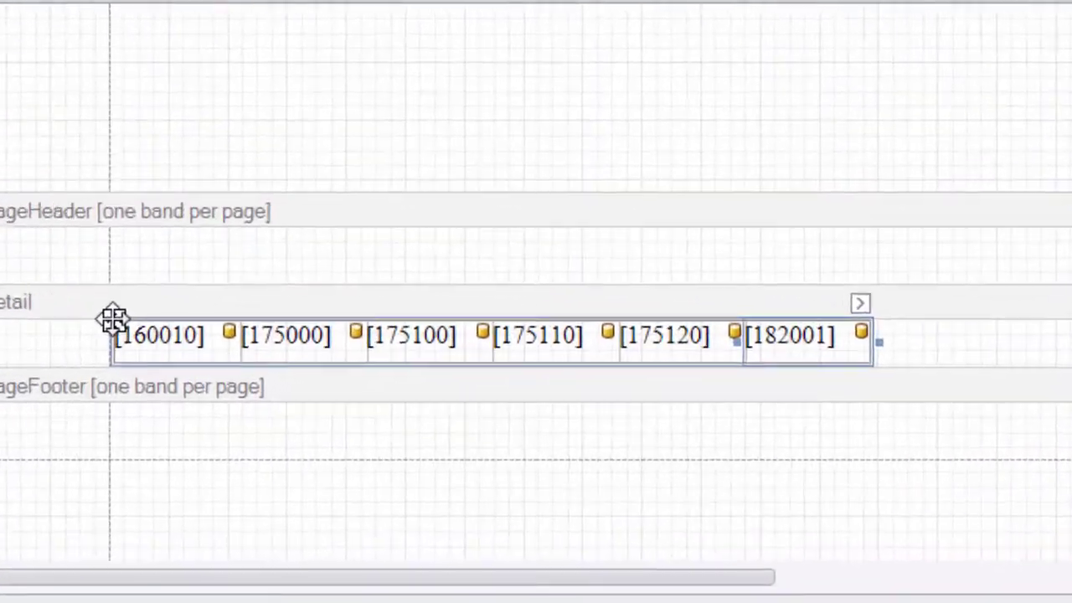
Widen the Detail table, then pull the 182001 column boundary back left.
{"action": "left_click", "coordinate": [303, 394]}
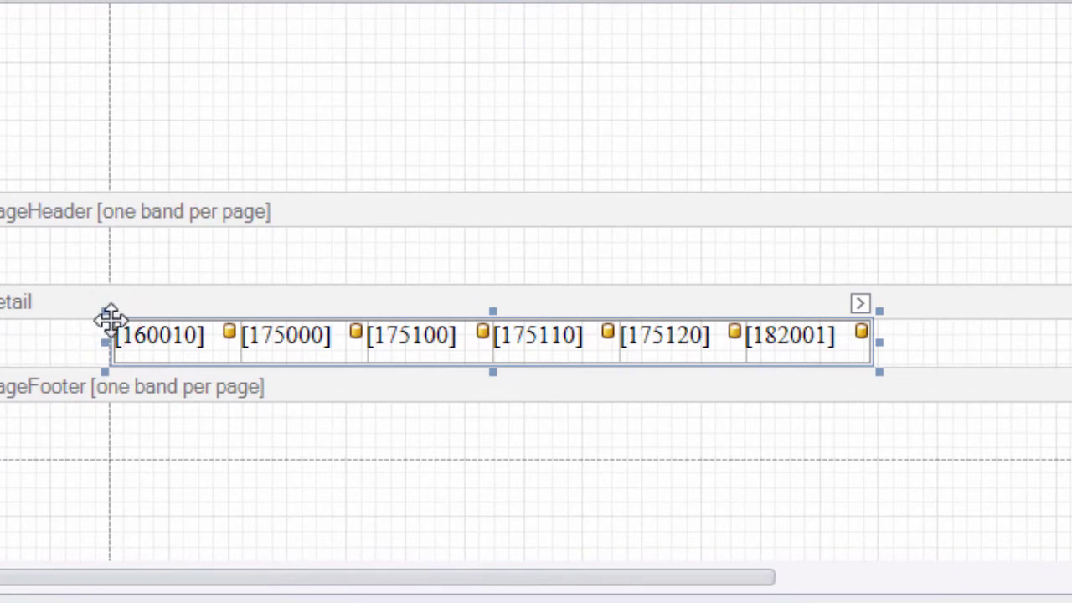
{"action": "left_click_drag", "start_coordinate": [880, 337], "coordinate": [1014, 341]}
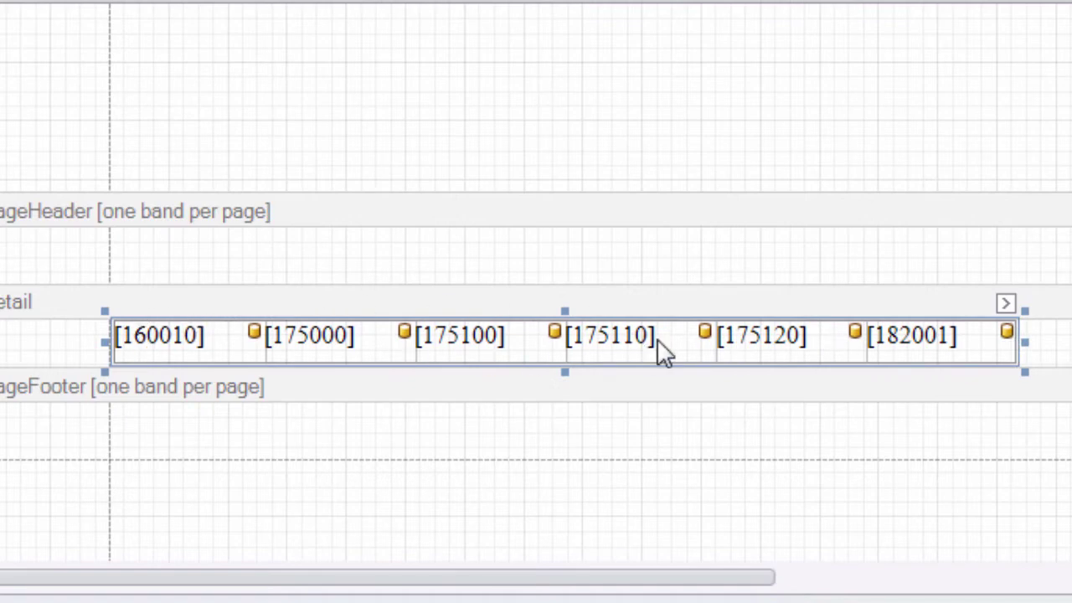
{"action": "left_click", "coordinate": [930, 348]}
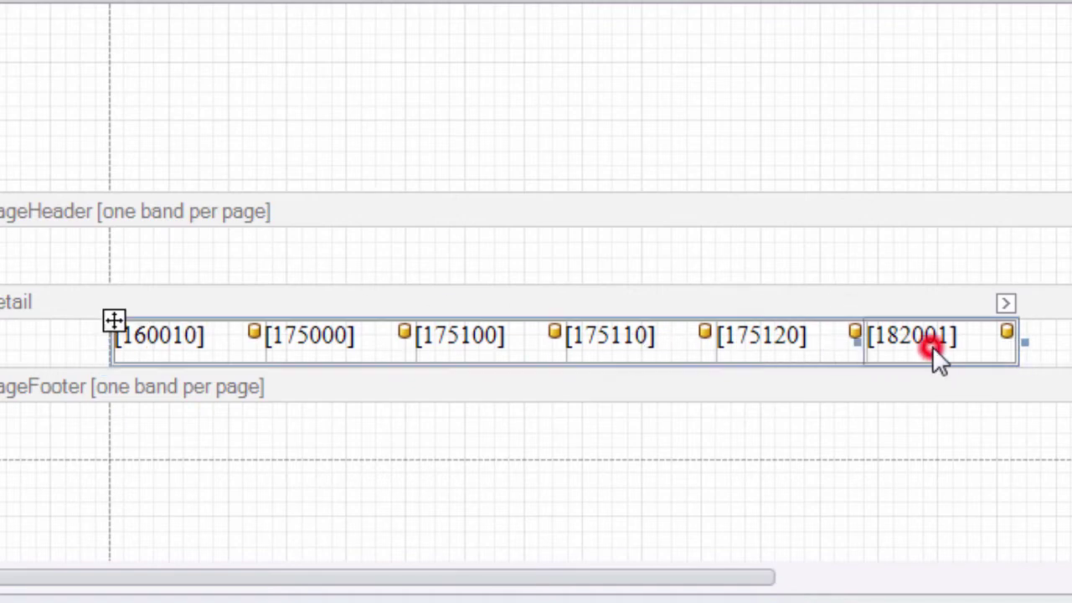
{"action": "left_click", "coordinate": [884, 344]}
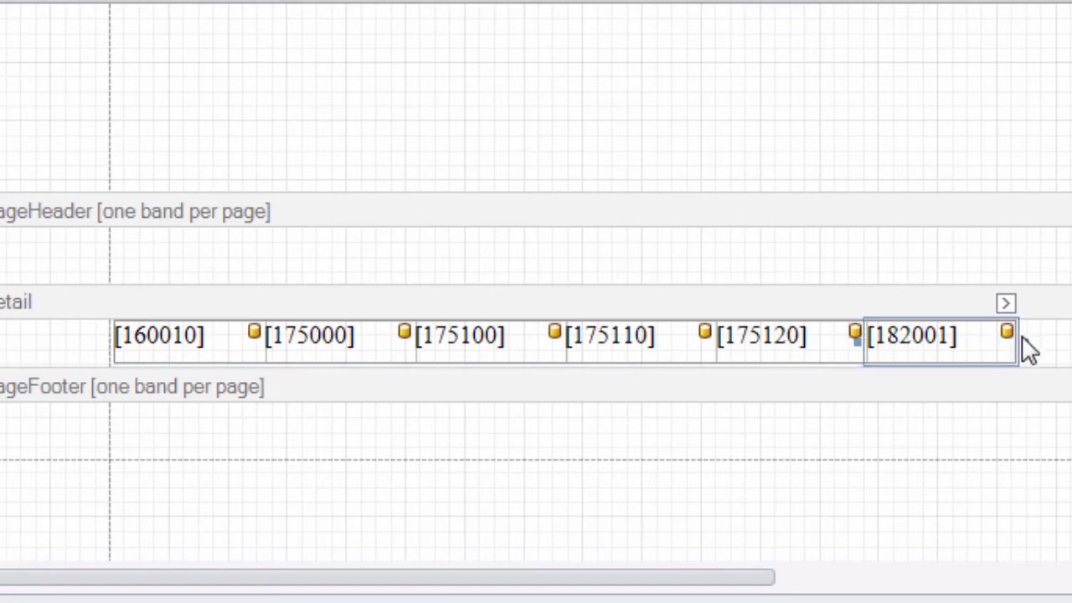
{"action": "left_click_drag", "start_coordinate": [1021, 339], "coordinate": [951, 345]}
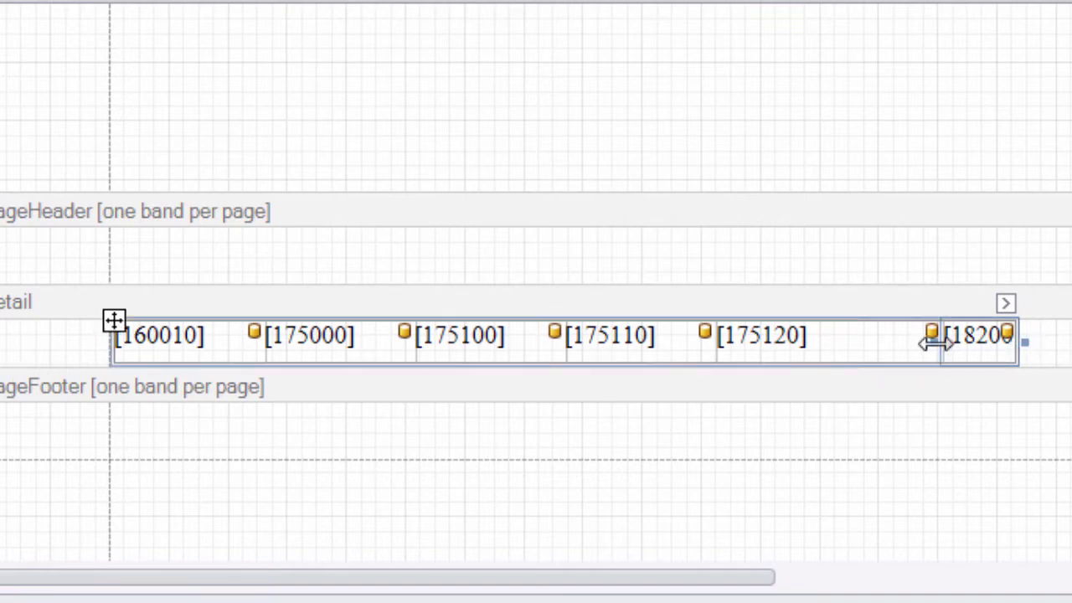
{"action": "left_click_drag", "start_coordinate": [937, 344], "coordinate": [870, 342]}
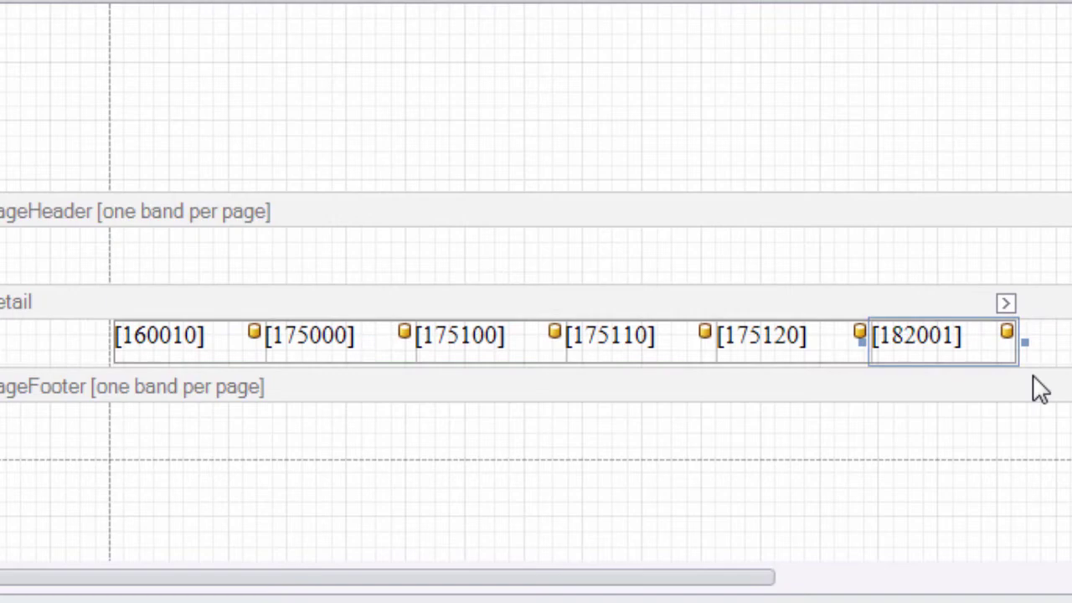
Push the right and left page margins outward and stretch the table to 1726 wide.
{"action": "left_click", "coordinate": [114, 317]}
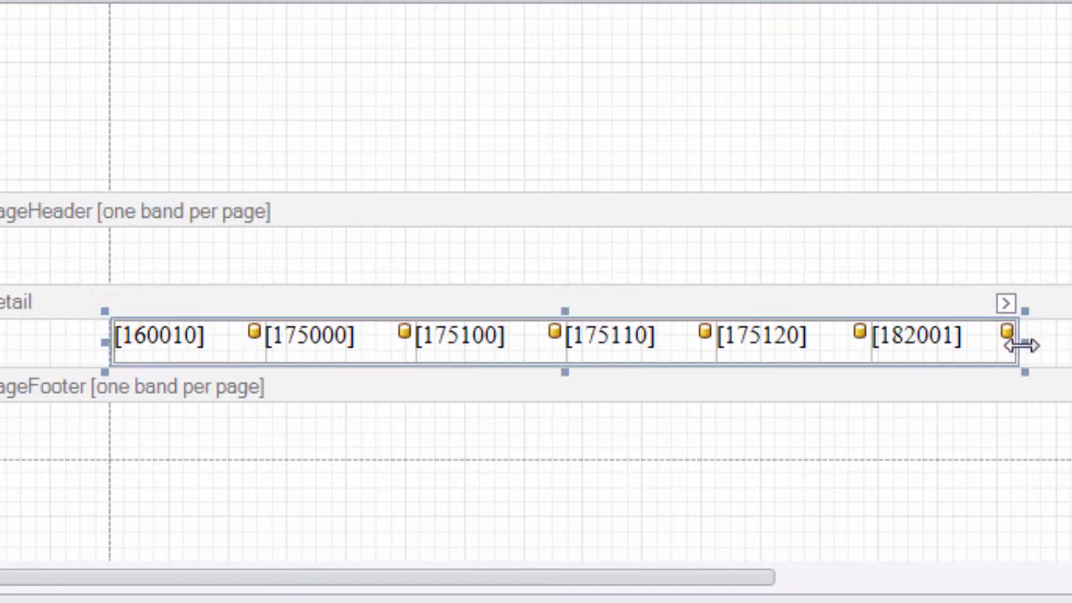
{"action": "left_click_drag", "start_coordinate": [699, 574], "coordinate": [862, 546]}
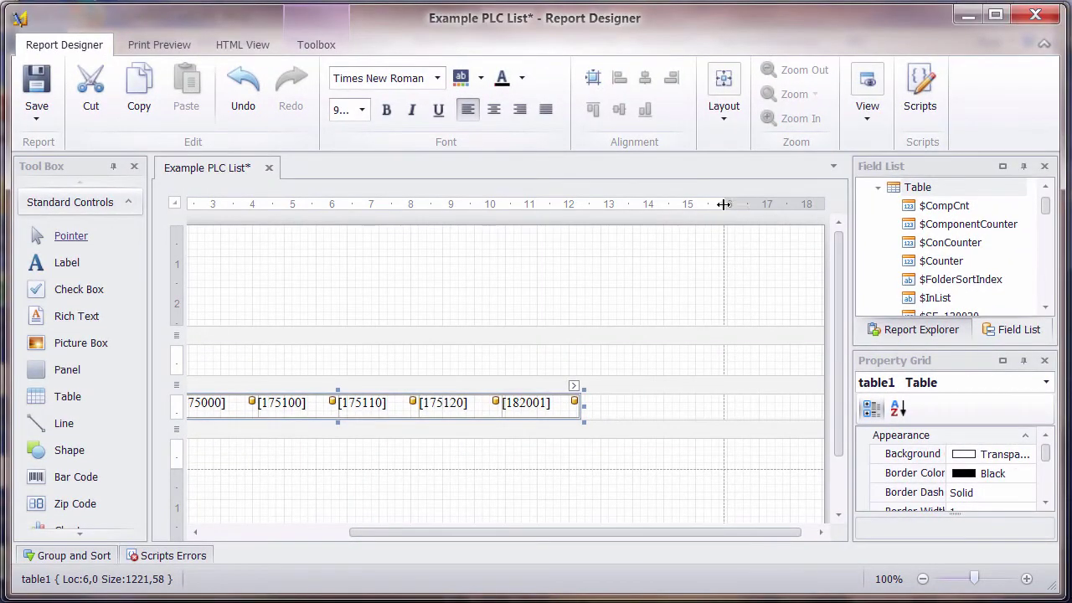
{"action": "left_click_drag", "start_coordinate": [723, 205], "coordinate": [790, 204]}
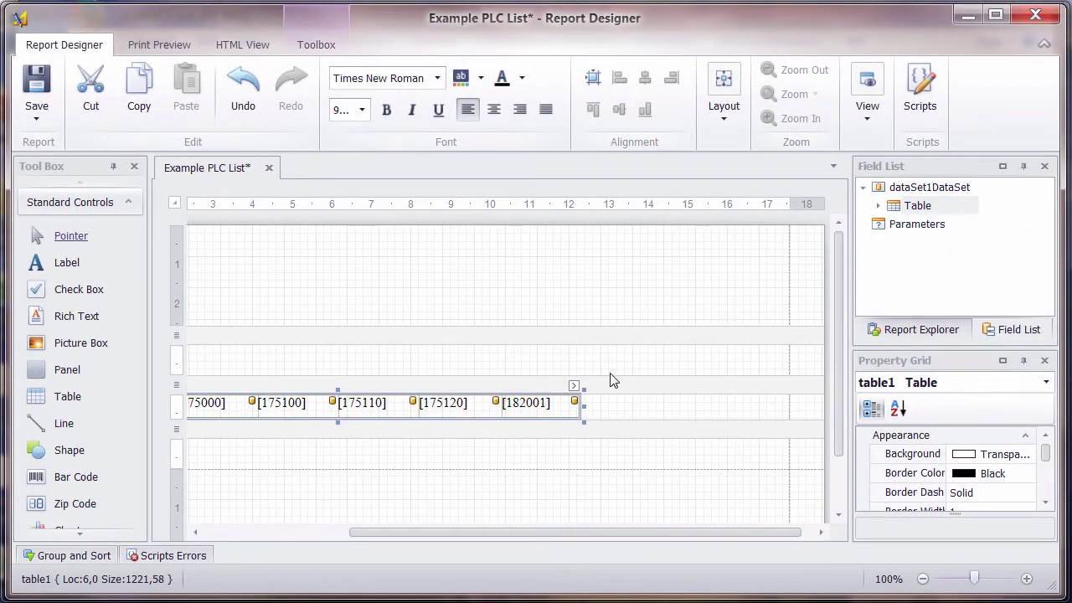
{"action": "left_click_drag", "start_coordinate": [584, 406], "coordinate": [784, 406]}
{"action": "left_click_drag", "start_coordinate": [746, 533], "coordinate": [600, 536]}
{"action": "left_click_drag", "start_coordinate": [297, 280], "coordinate": [234, 284]}
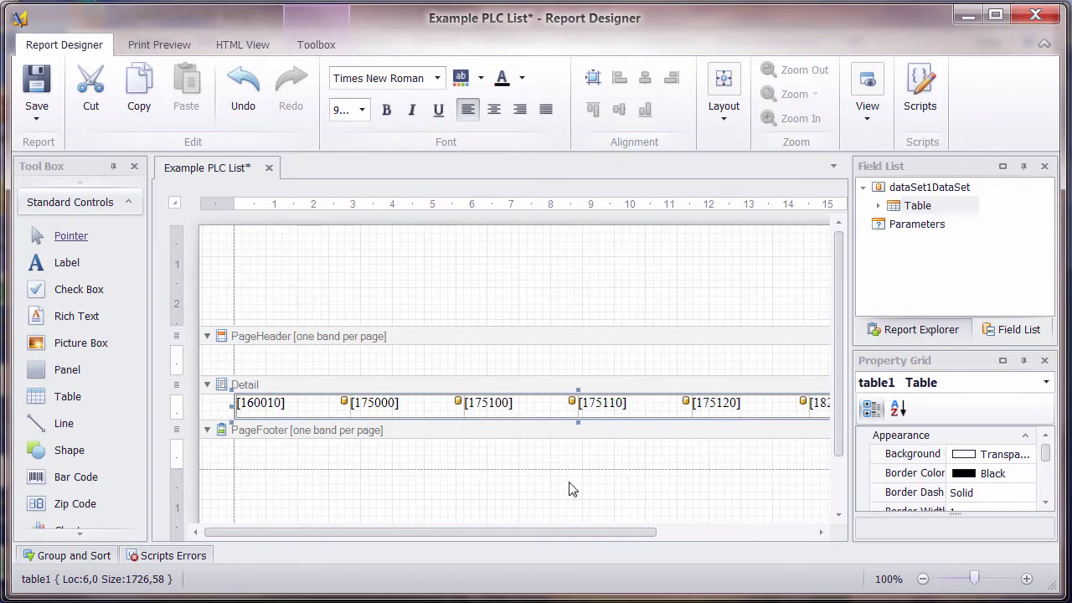
{"action": "left_click", "coordinate": [160, 44]}
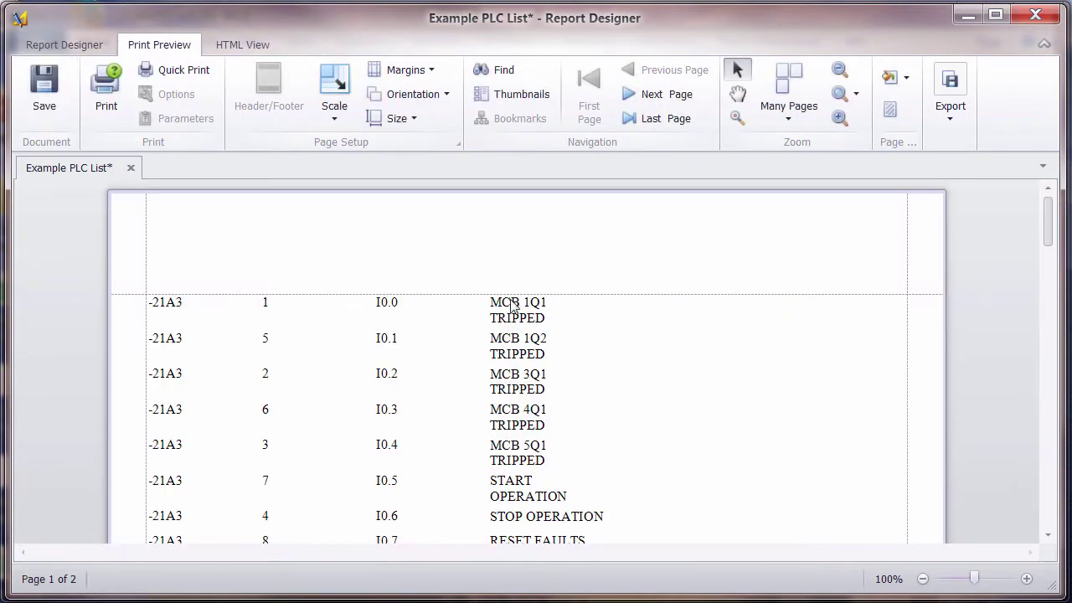
{"action": "left_click", "coordinate": [83, 44]}
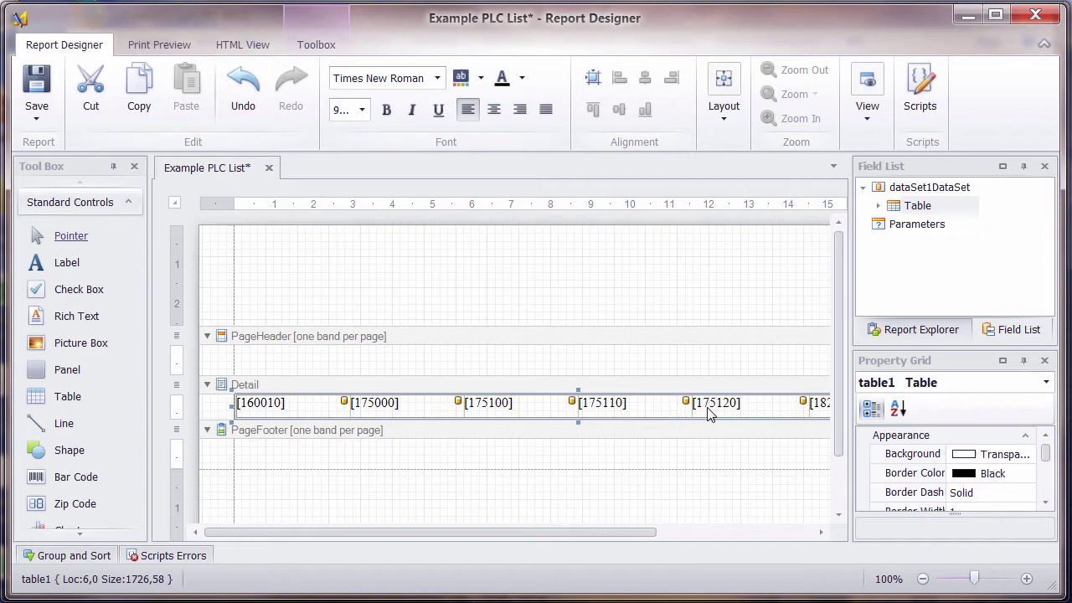
Narrow the 160010, 175000, 175100 and 175110 columns, then open the print preview.
{"action": "left_click", "coordinate": [325, 409]}
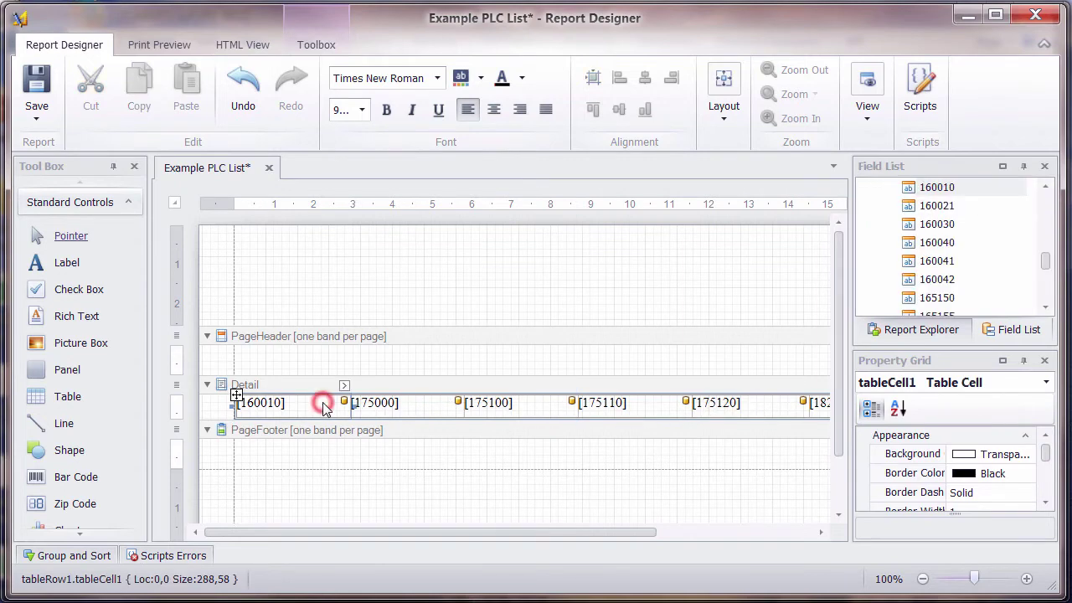
{"action": "left_click_drag", "start_coordinate": [350, 406], "coordinate": [300, 405]}
{"action": "left_click", "coordinate": [381, 404]}
{"action": "left_click_drag", "start_coordinate": [466, 405], "coordinate": [349, 405]}
{"action": "left_click", "coordinate": [486, 407]}
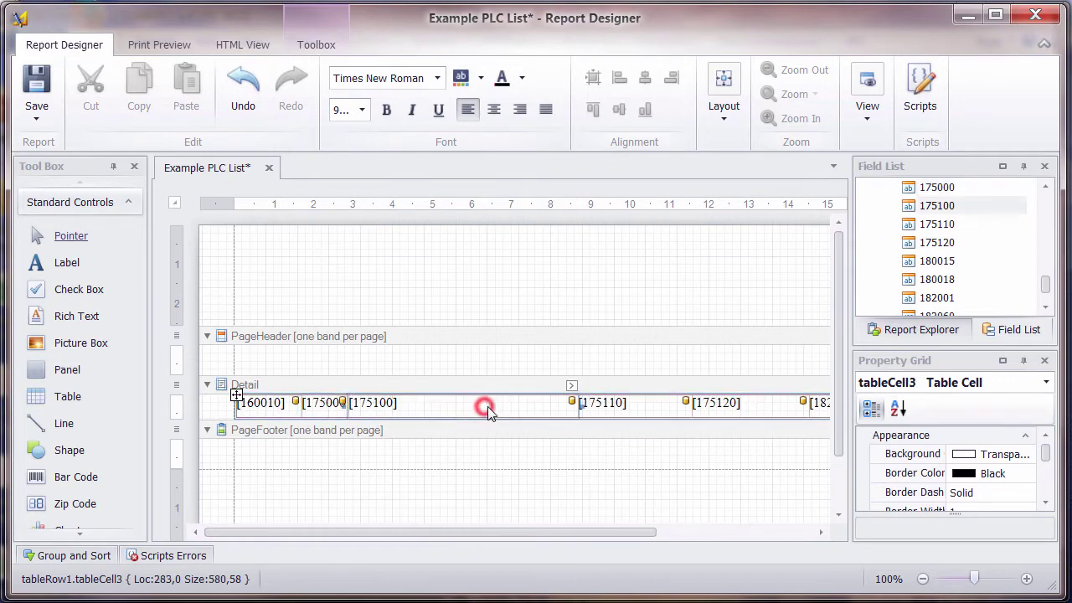
{"action": "left_click_drag", "start_coordinate": [581, 405], "coordinate": [419, 404]}
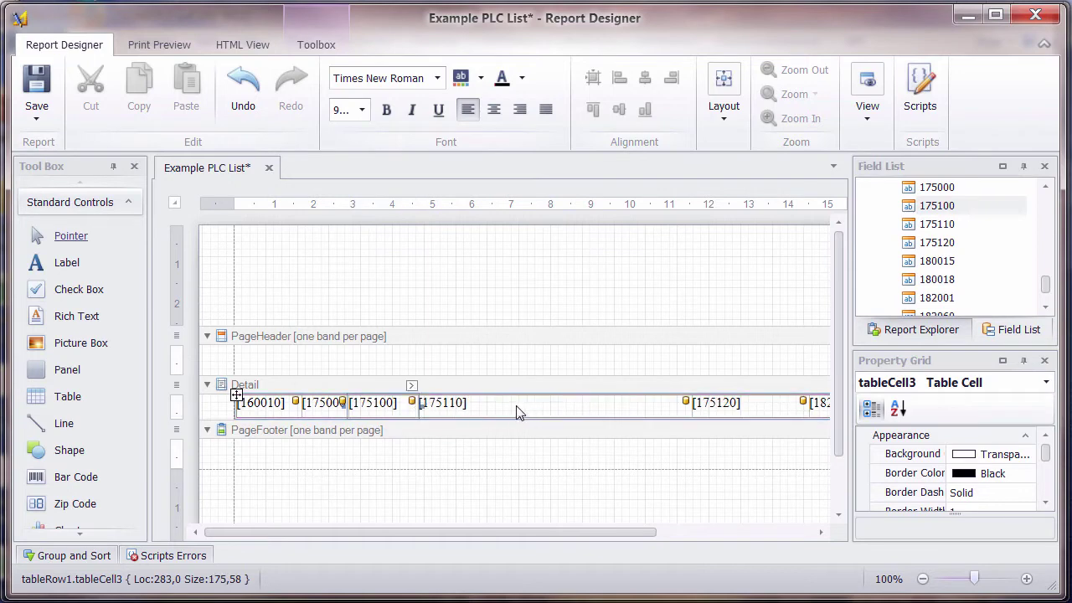
{"action": "left_click", "coordinate": [682, 406]}
{"action": "left_click_drag", "start_coordinate": [686, 406], "coordinate": [643, 405]}
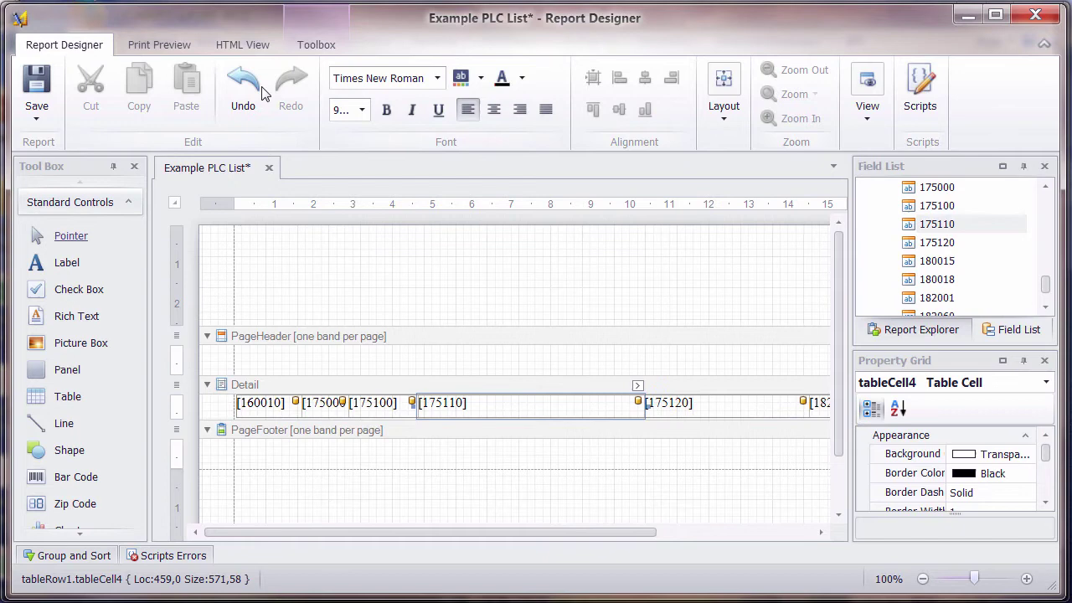
{"action": "left_click", "coordinate": [180, 52]}
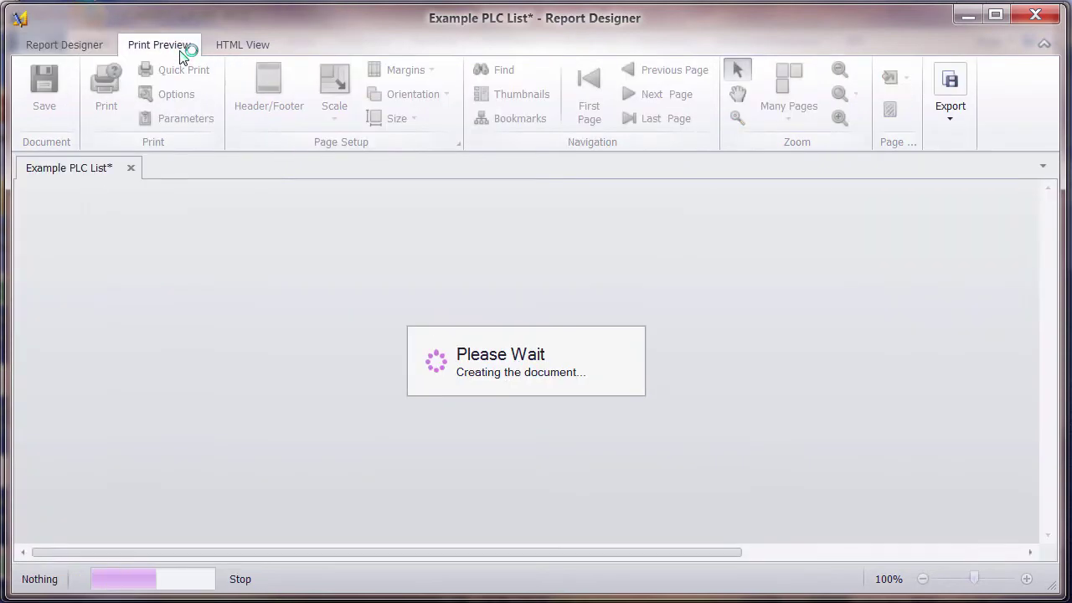
Scroll through the two-page I/O list preview, then go back to the Report Designer.
{"action": "scroll", "coordinate": [462, 419], "scroll_direction": "down", "scroll_amount": 3}
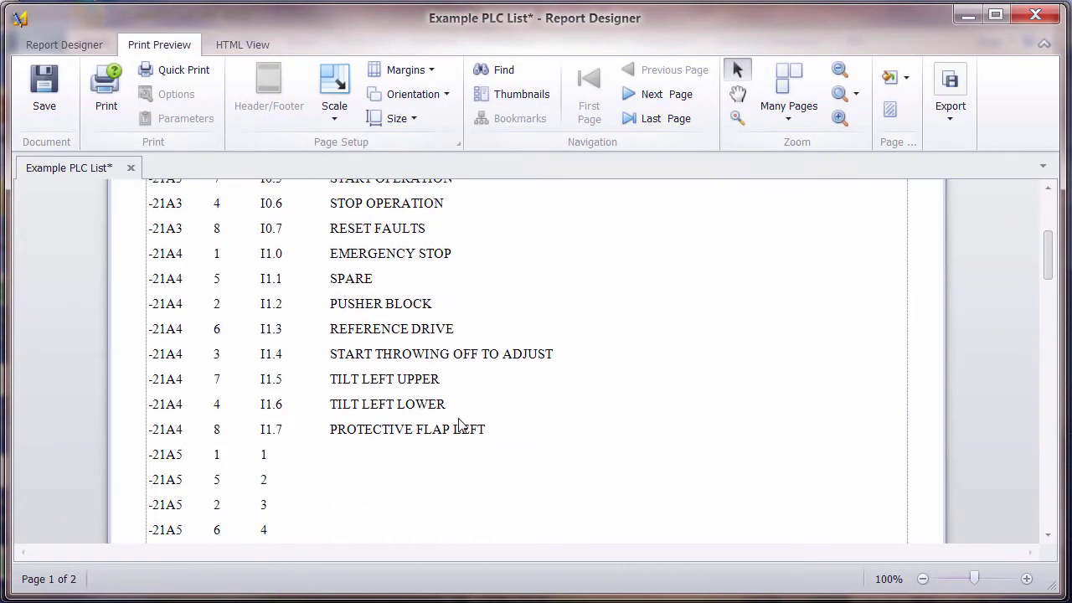
{"action": "scroll", "coordinate": [459, 426], "scroll_direction": "down", "scroll_amount": 6}
{"action": "scroll", "coordinate": [459, 431], "scroll_direction": "up", "scroll_amount": 6}
{"action": "scroll", "coordinate": [459, 429], "scroll_direction": "up", "scroll_amount": 3}
{"action": "left_click", "coordinate": [58, 46]}
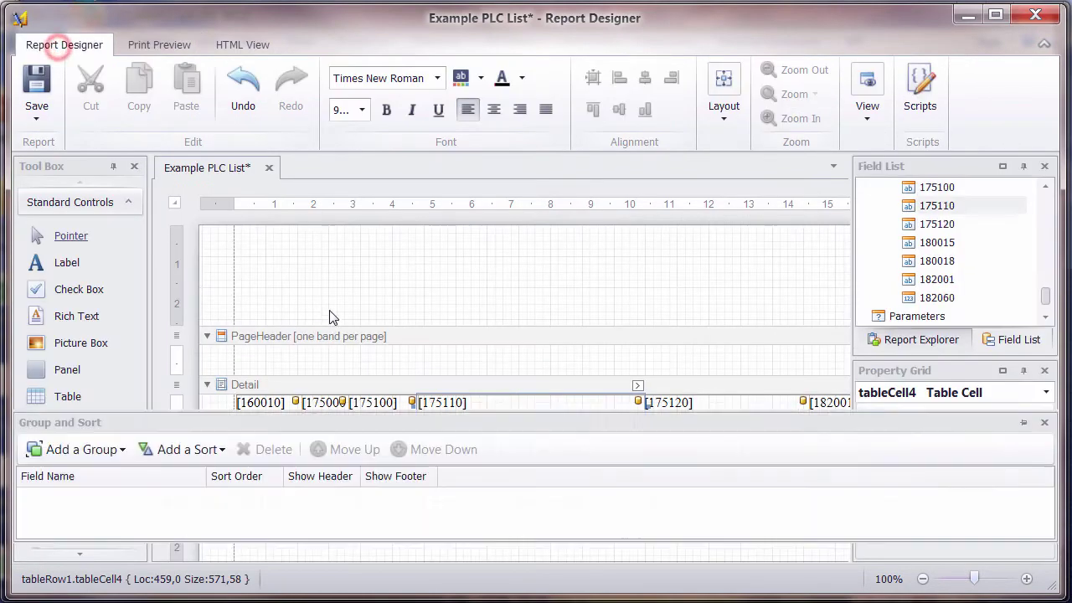
Set the data table's font to Arial and its text alignment to Middle Left.
{"action": "left_click", "coordinate": [236, 396]}
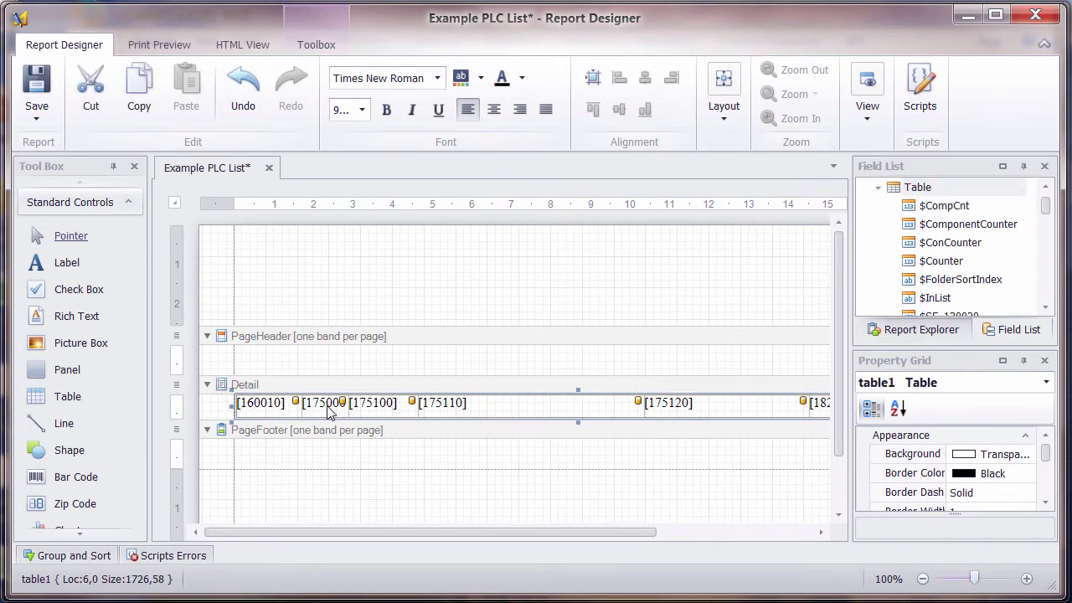
{"action": "left_click", "coordinate": [437, 78]}
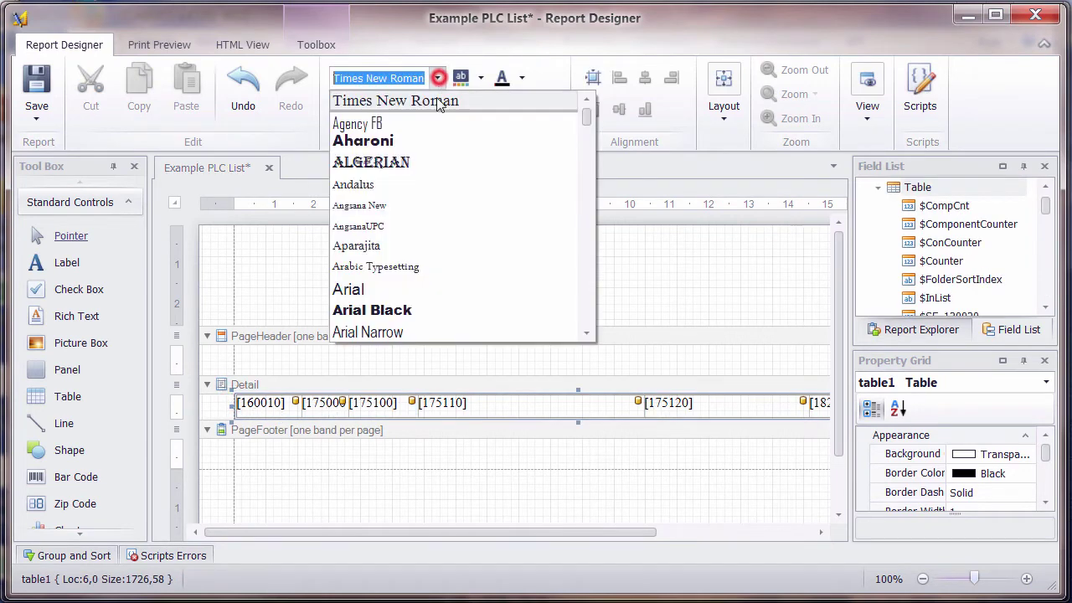
{"action": "left_click", "coordinate": [371, 289]}
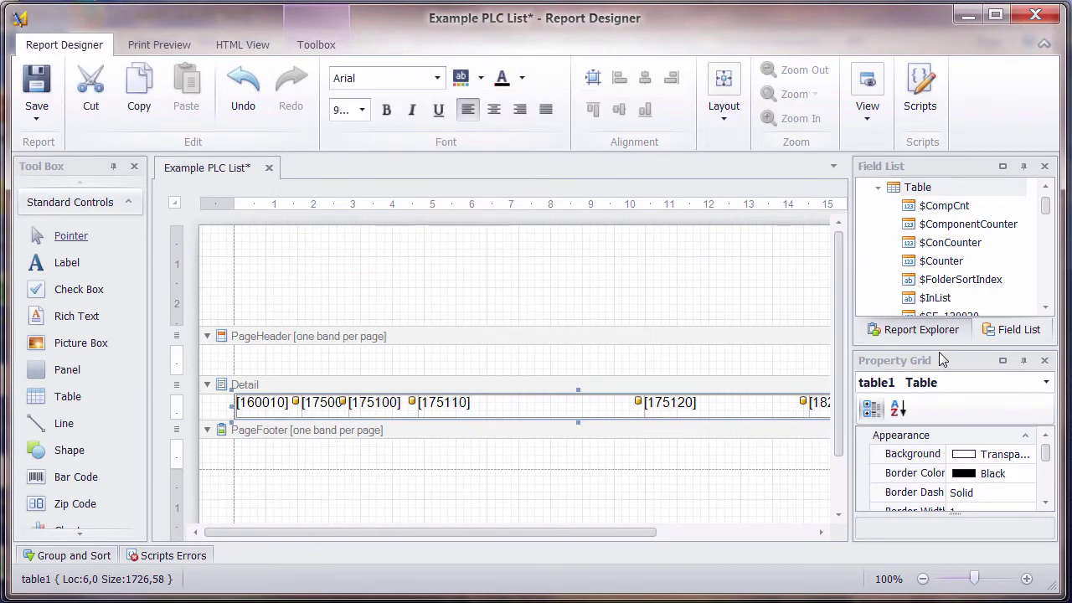
{"action": "left_click_drag", "start_coordinate": [939, 349], "coordinate": [939, 230]}
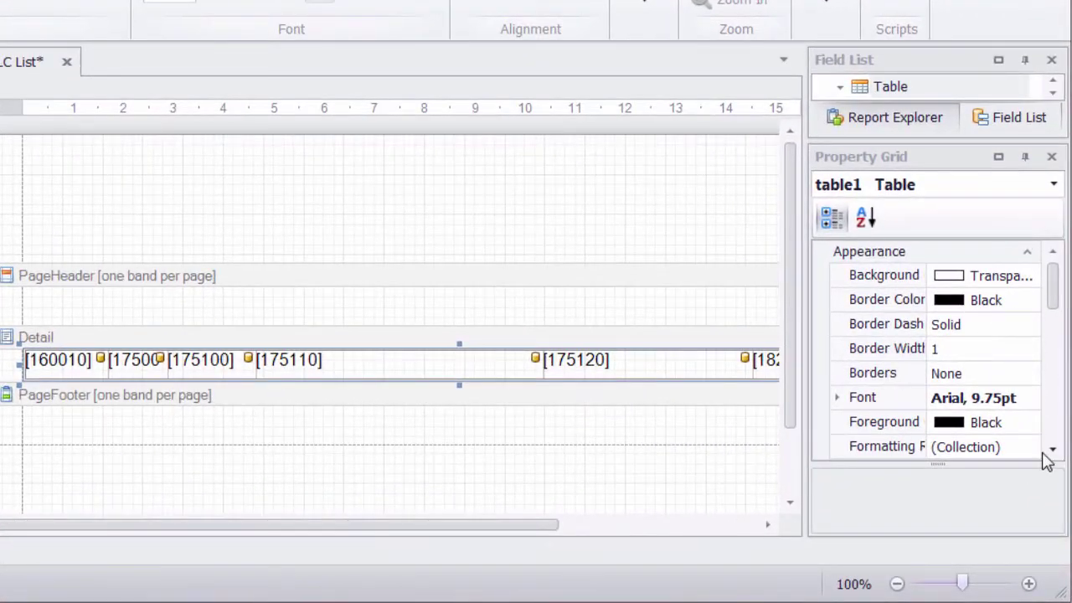
{"action": "left_click", "coordinate": [1051, 451]}
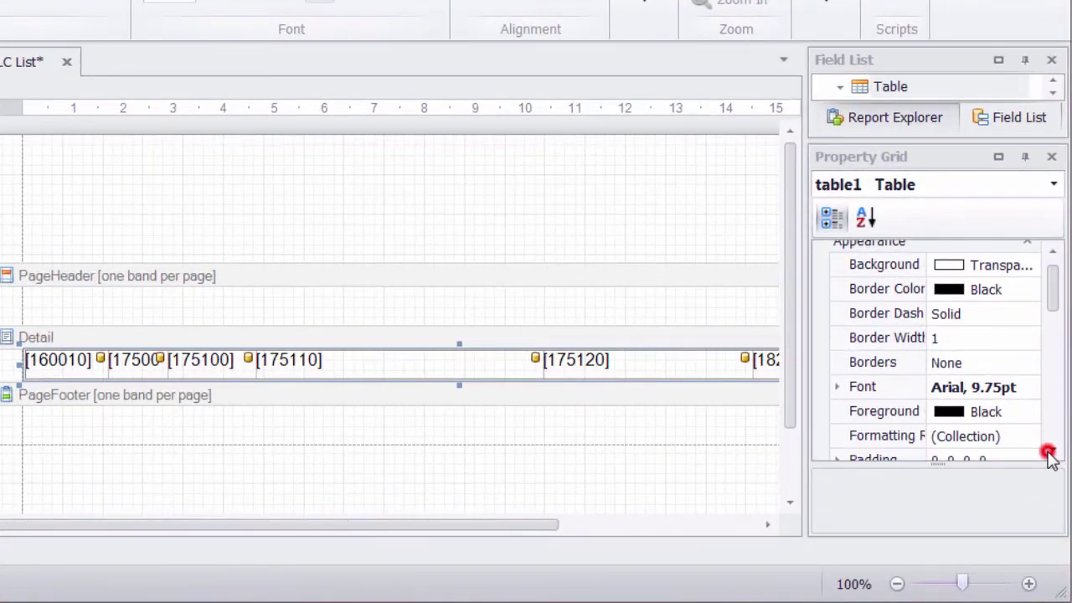
{"action": "left_click", "coordinate": [1051, 452]}
{"action": "left_click", "coordinate": [1052, 452]}
{"action": "left_click", "coordinate": [1052, 451]}
{"action": "left_click", "coordinate": [1053, 454]}
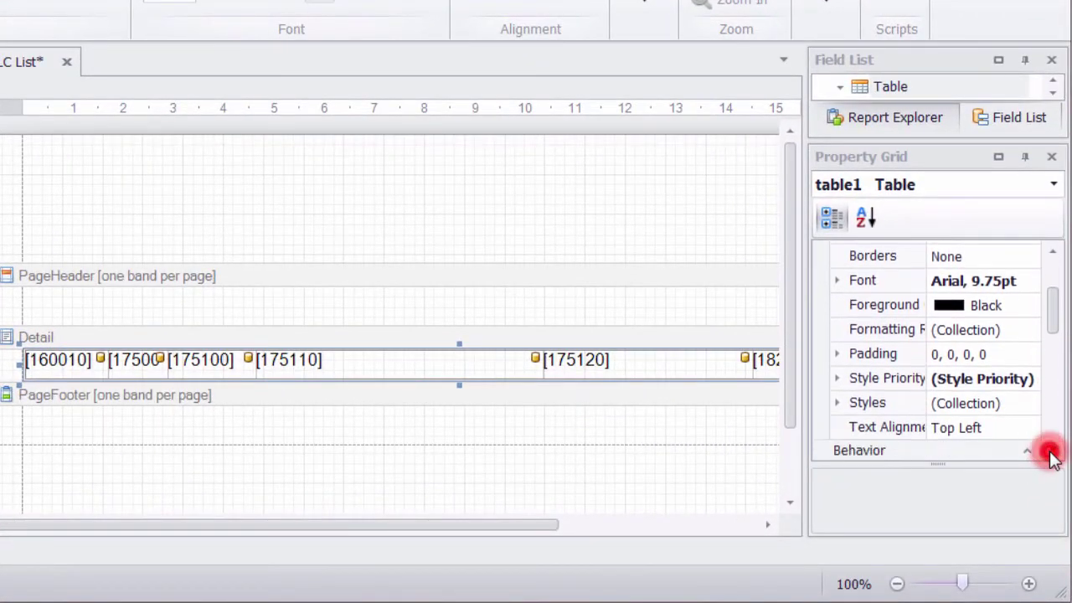
{"action": "left_click", "coordinate": [1031, 417]}
{"action": "left_click", "coordinate": [1029, 416]}
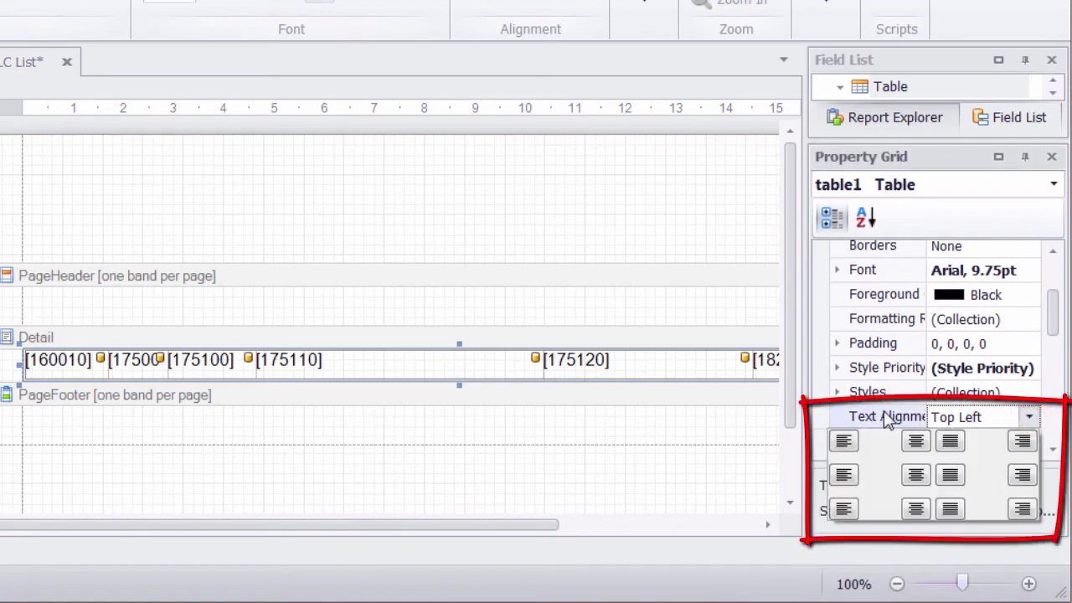
{"action": "left_click", "coordinate": [845, 475]}
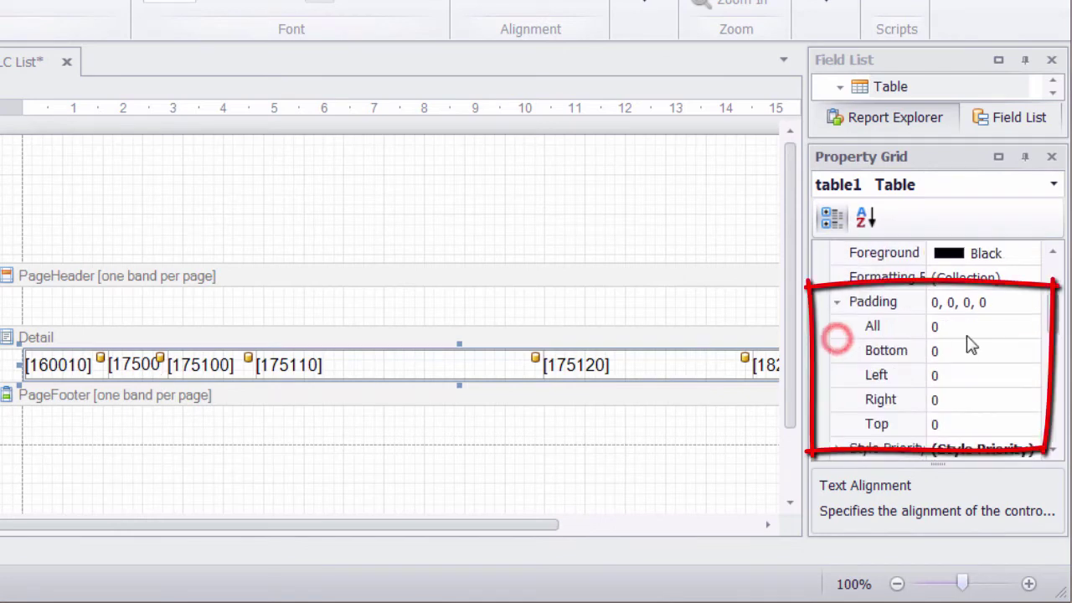
Give the table a left padding of 11 and borders on all cells.
{"action": "left_click", "coordinate": [837, 343]}
{"action": "left_click", "coordinate": [953, 377]}
{"action": "double_click", "coordinate": [955, 376]}
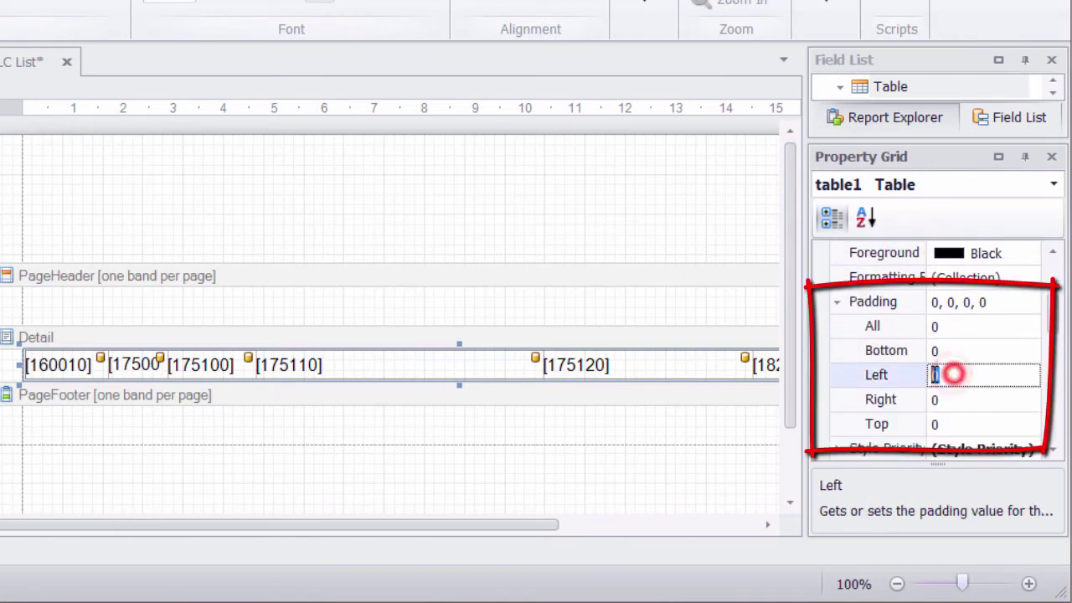
{"action": "type", "text": "11"}
{"action": "key", "text": "Return"}
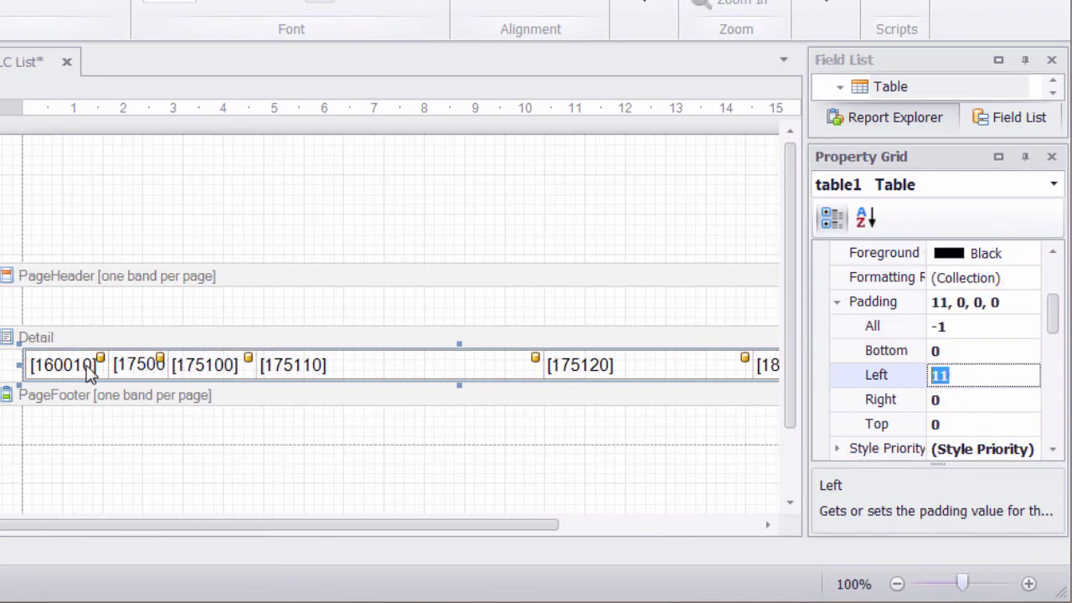
{"action": "scroll", "coordinate": [1053, 309], "scroll_direction": "up", "scroll_amount": 3}
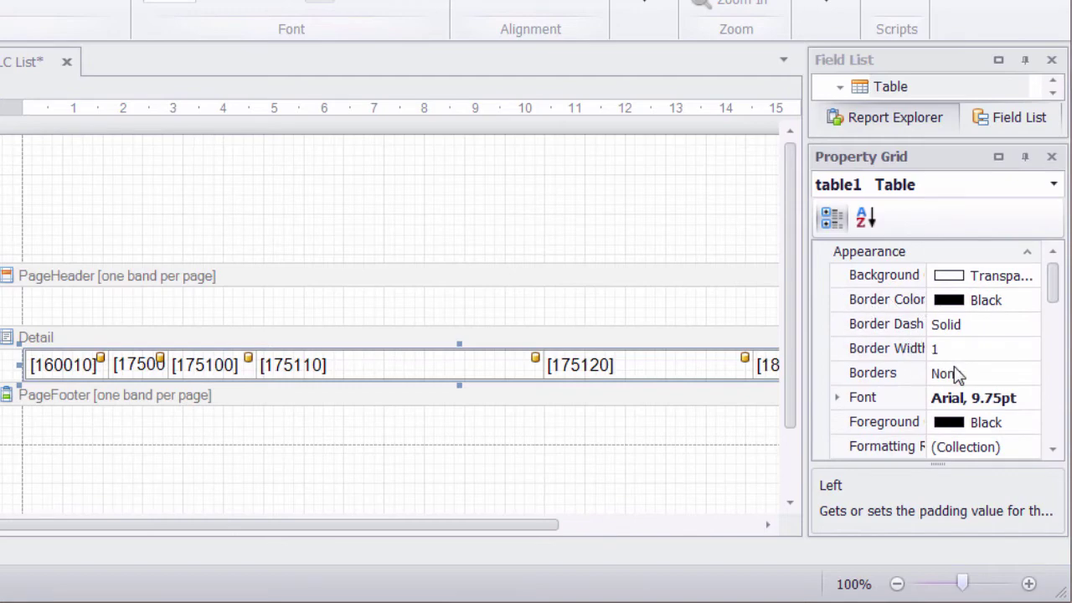
{"action": "left_click", "coordinate": [987, 373]}
{"action": "left_click", "coordinate": [1030, 374]}
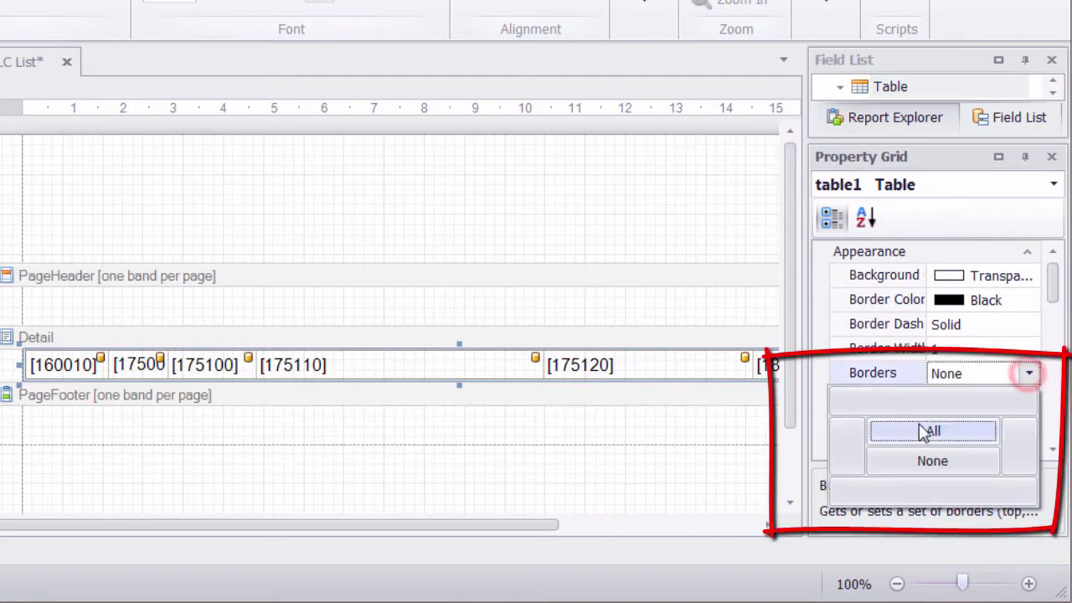
{"action": "left_click", "coordinate": [928, 431]}
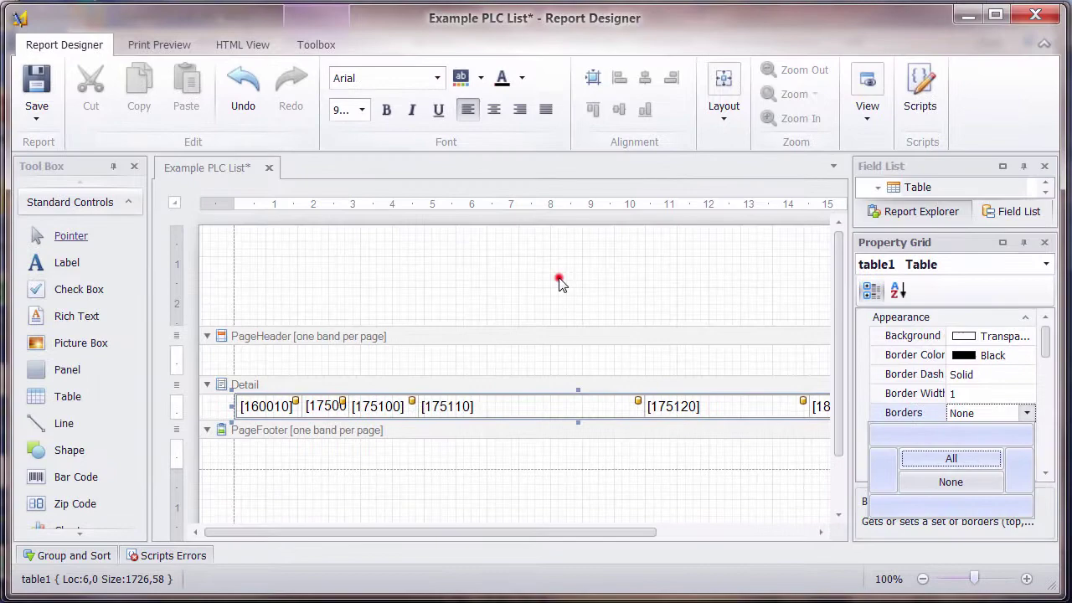
Preview the bordered table report, then go back to the Report Designer.
{"action": "left_click", "coordinate": [559, 283]}
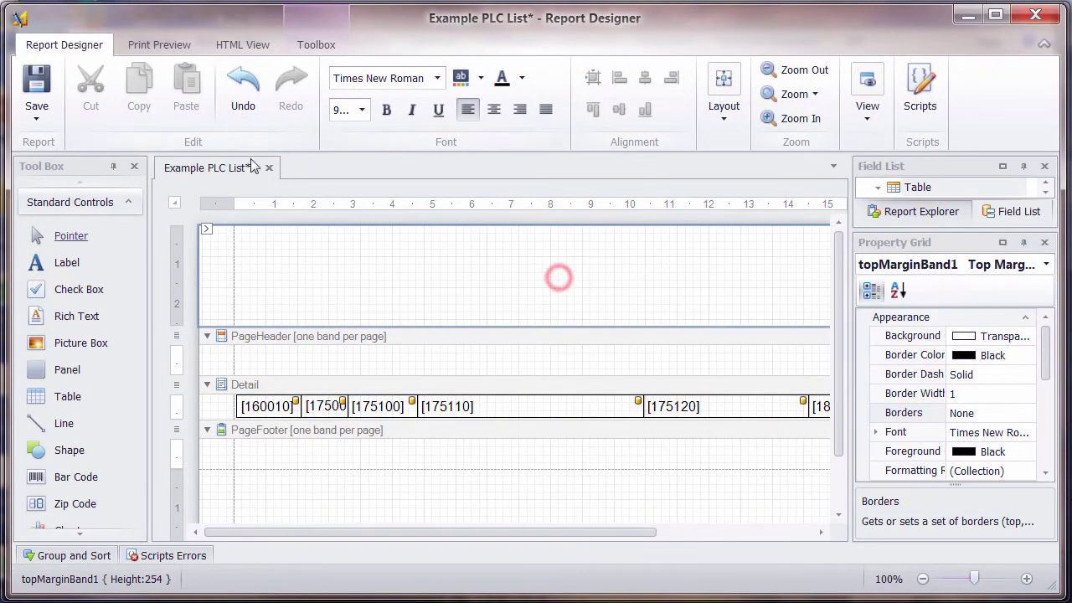
{"action": "left_click", "coordinate": [155, 45]}
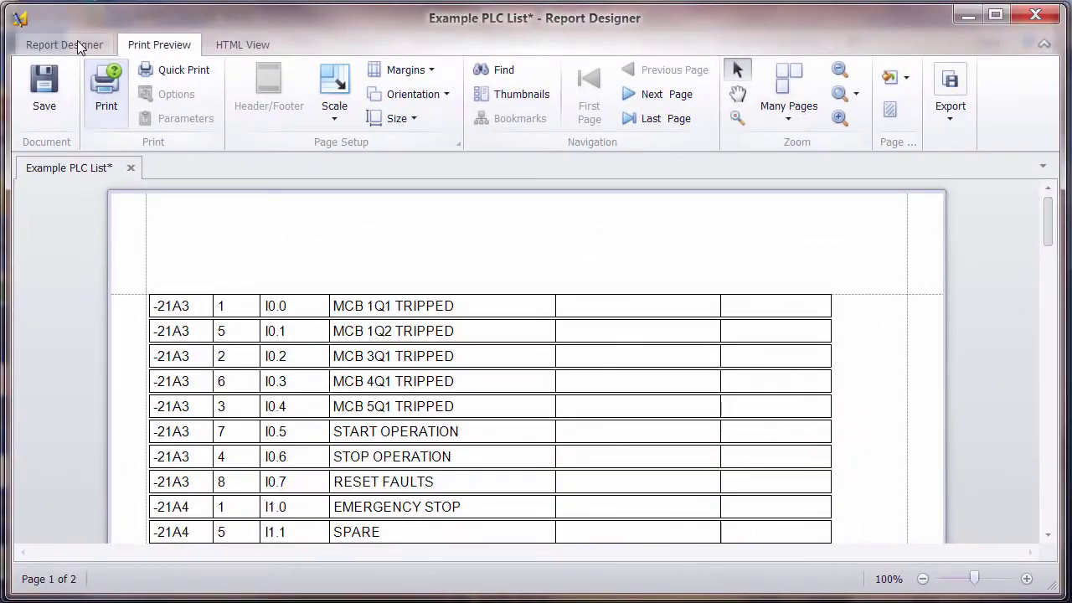
{"action": "left_click", "coordinate": [77, 42]}
Select the page header band and the 160010 cell, preview the report again, and return.
{"action": "left_click", "coordinate": [252, 356]}
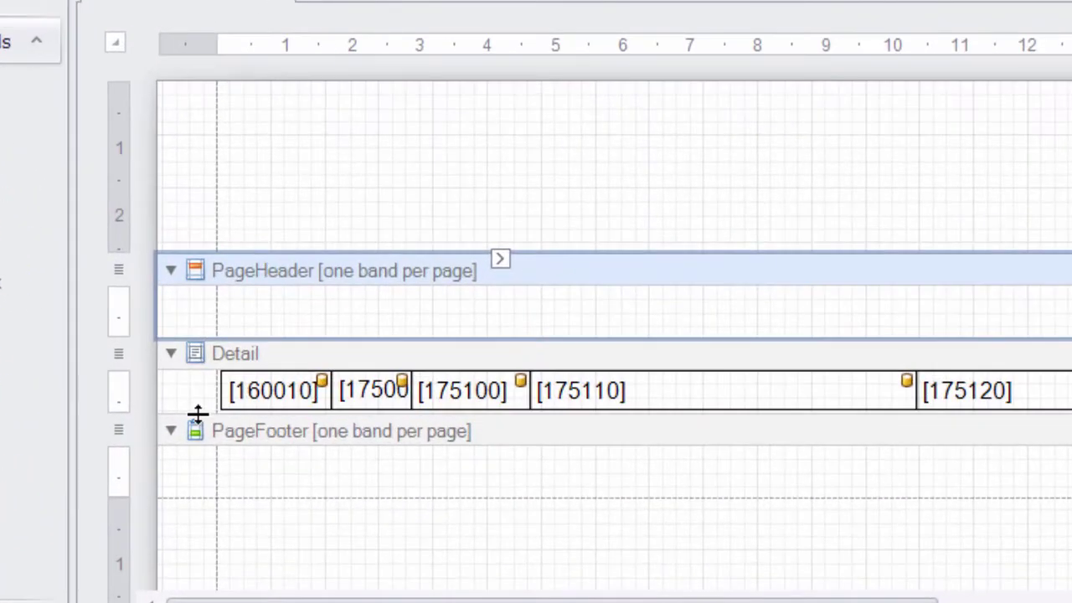
{"action": "left_click", "coordinate": [197, 411]}
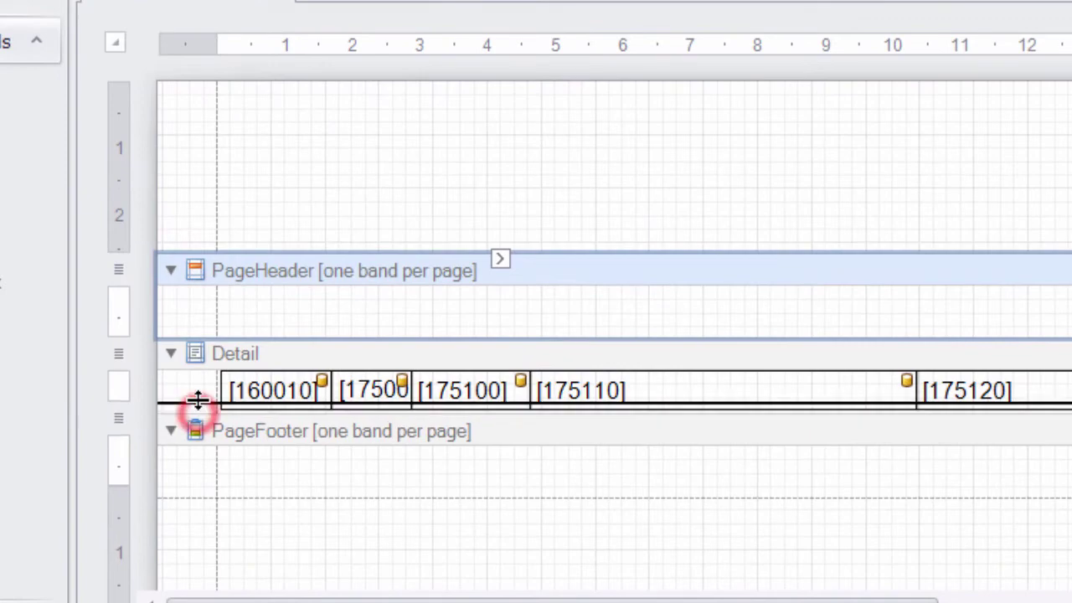
{"action": "left_click", "coordinate": [239, 395]}
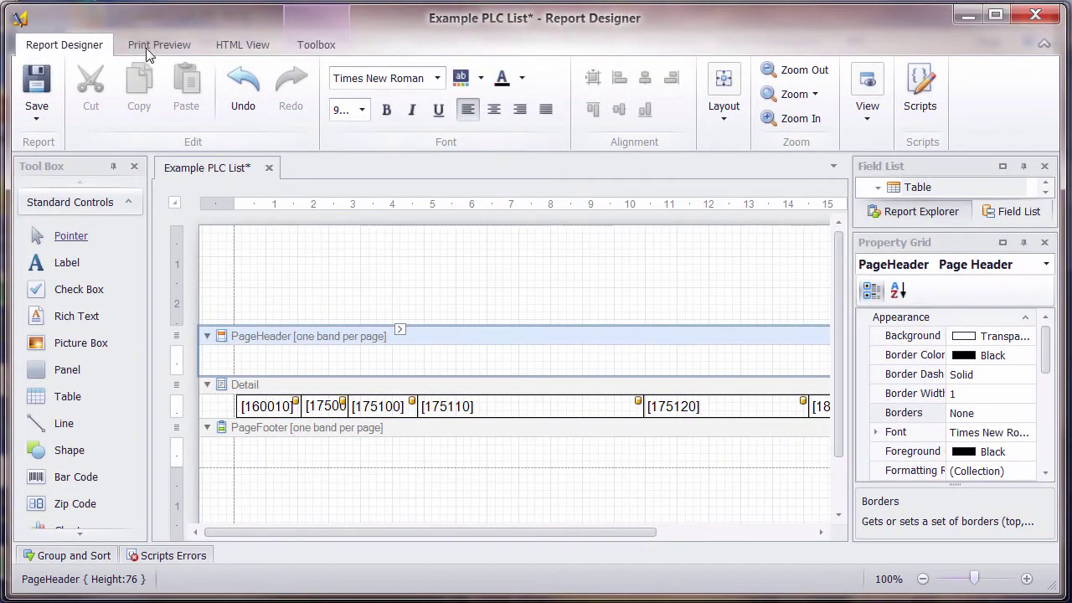
{"action": "left_click", "coordinate": [144, 44]}
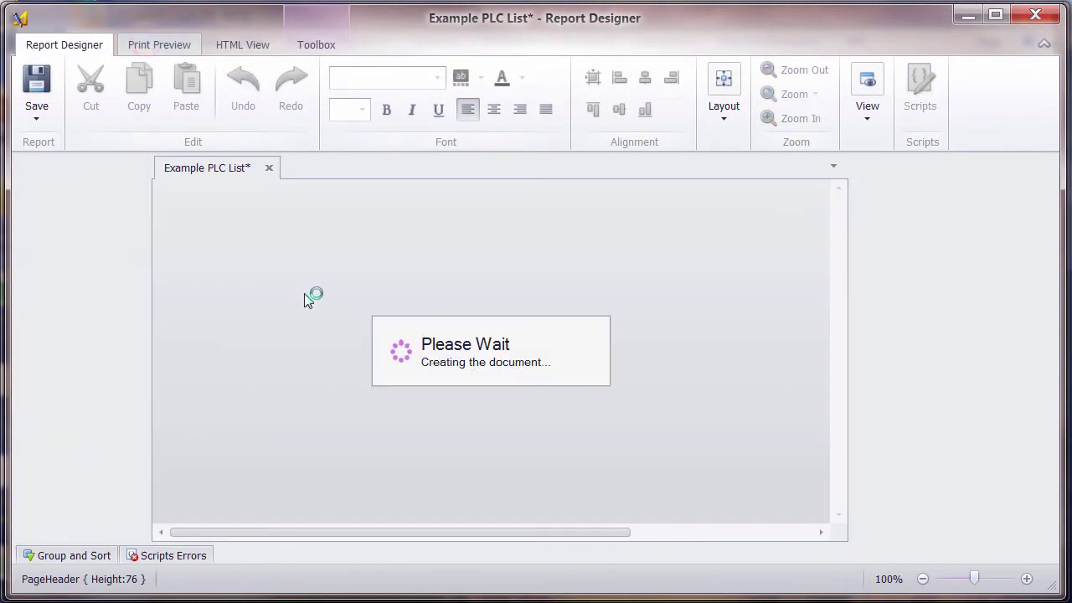
{"action": "scroll", "coordinate": [290, 454], "scroll_direction": "down", "scroll_amount": 5}
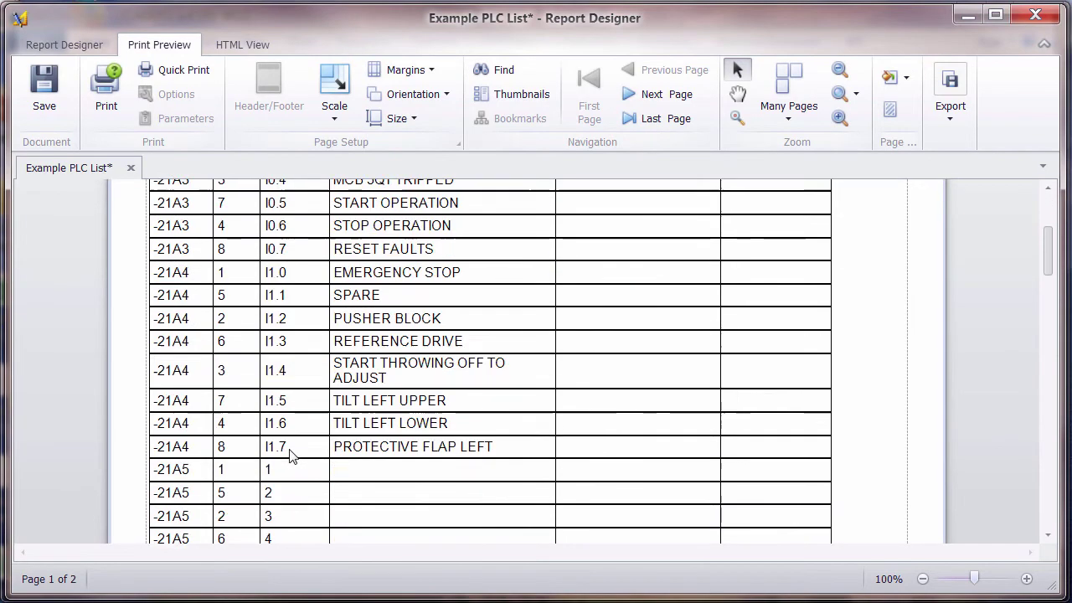
{"action": "scroll", "coordinate": [291, 455], "scroll_direction": "up", "scroll_amount": 5}
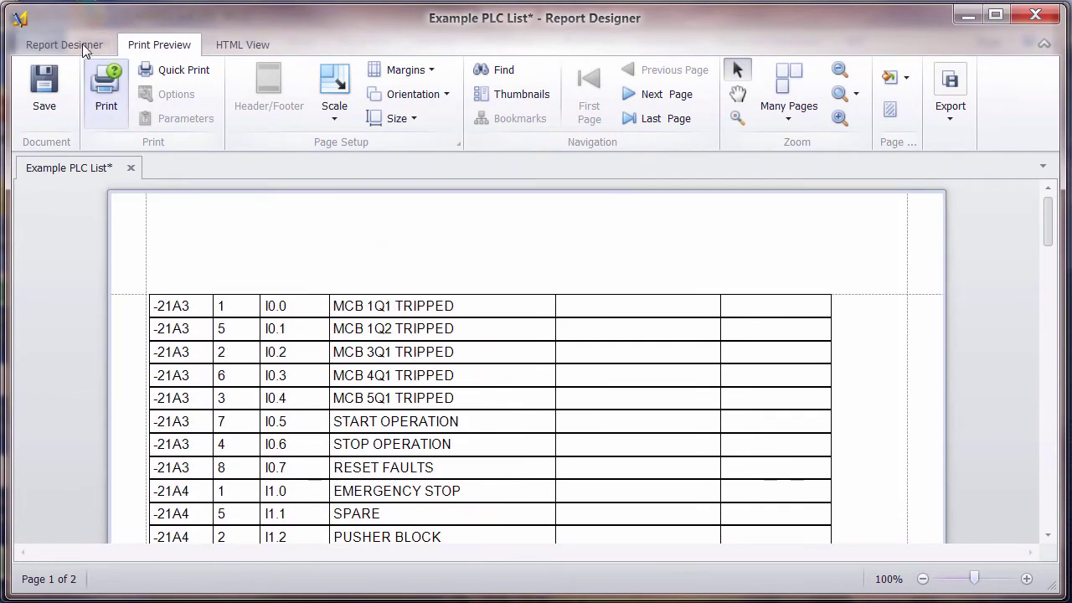
{"action": "left_click", "coordinate": [84, 45]}
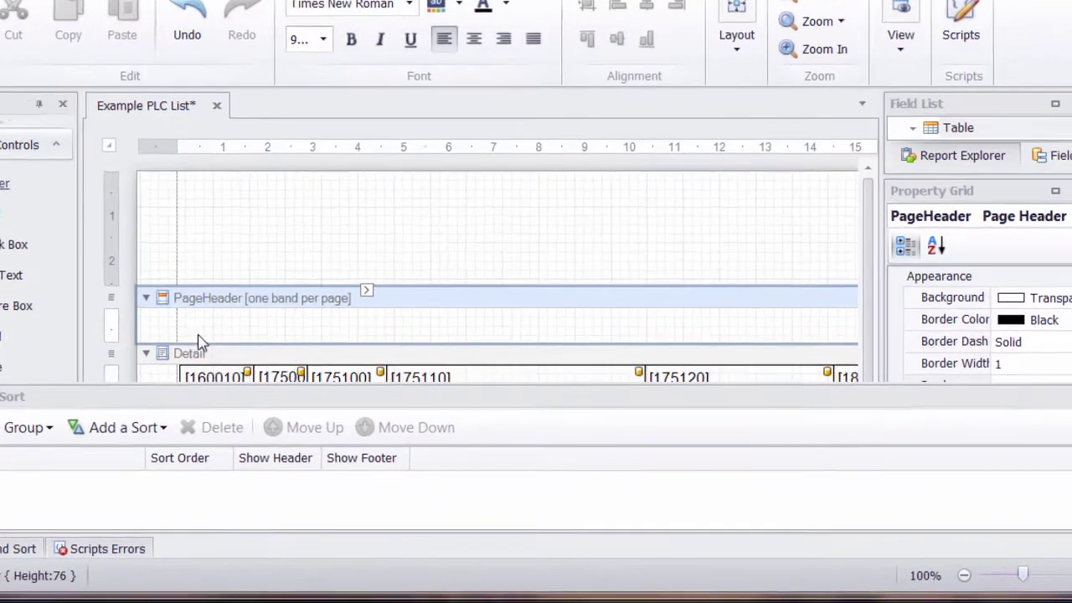
Drag a copy of the Detail table up into the PageHeader band, creating table2.
{"action": "left_click", "coordinate": [201, 335]}
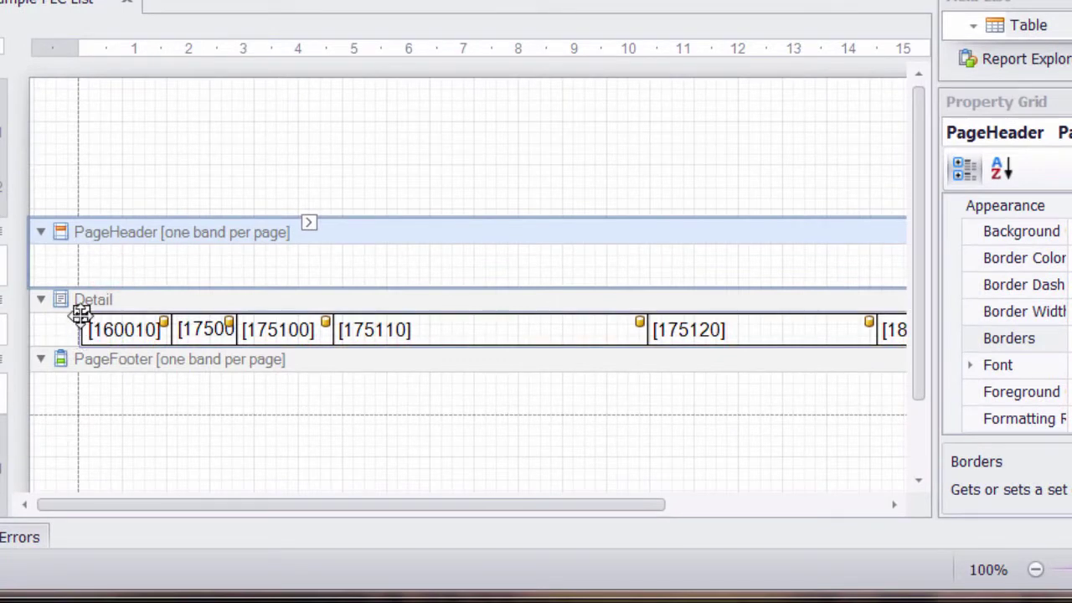
{"action": "left_click_drag", "start_coordinate": [80, 311], "coordinate": [80, 259]}
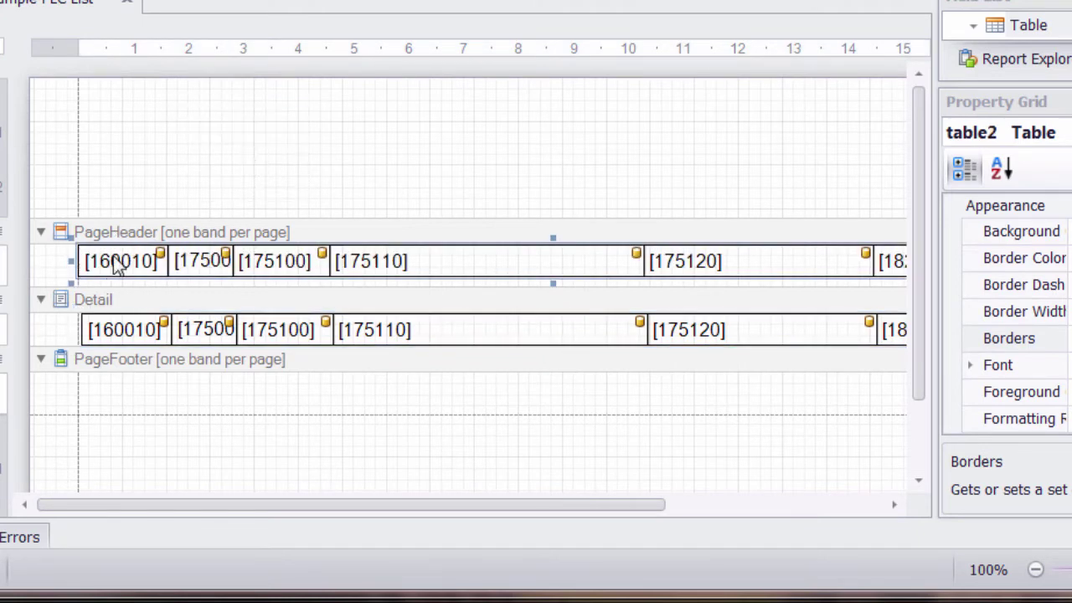
Make the first header cell an unbound caption reading Product.
{"action": "left_click", "coordinate": [138, 262]}
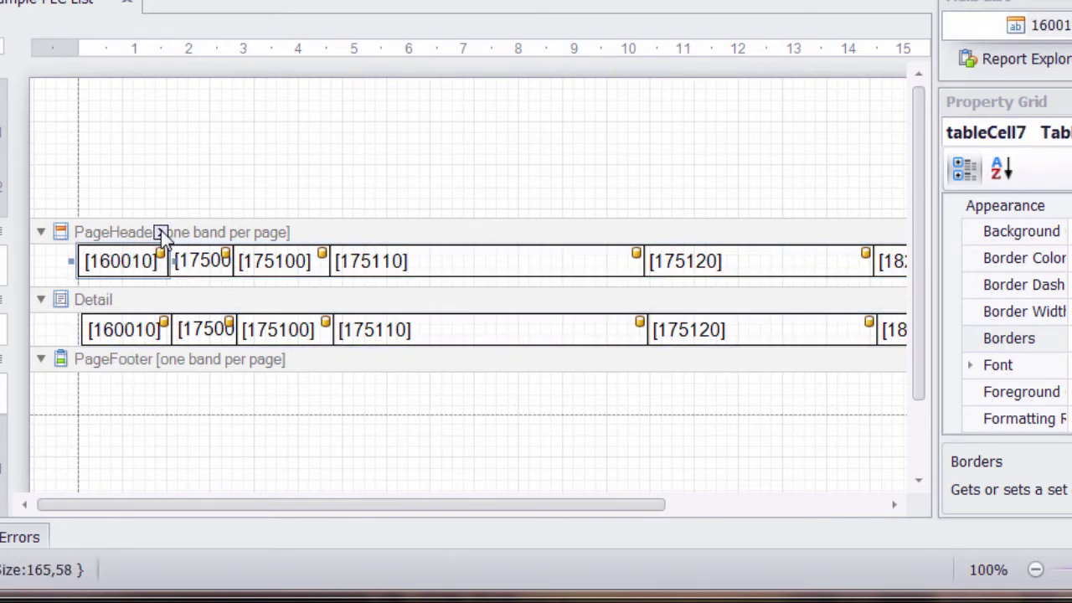
{"action": "left_click", "coordinate": [161, 232]}
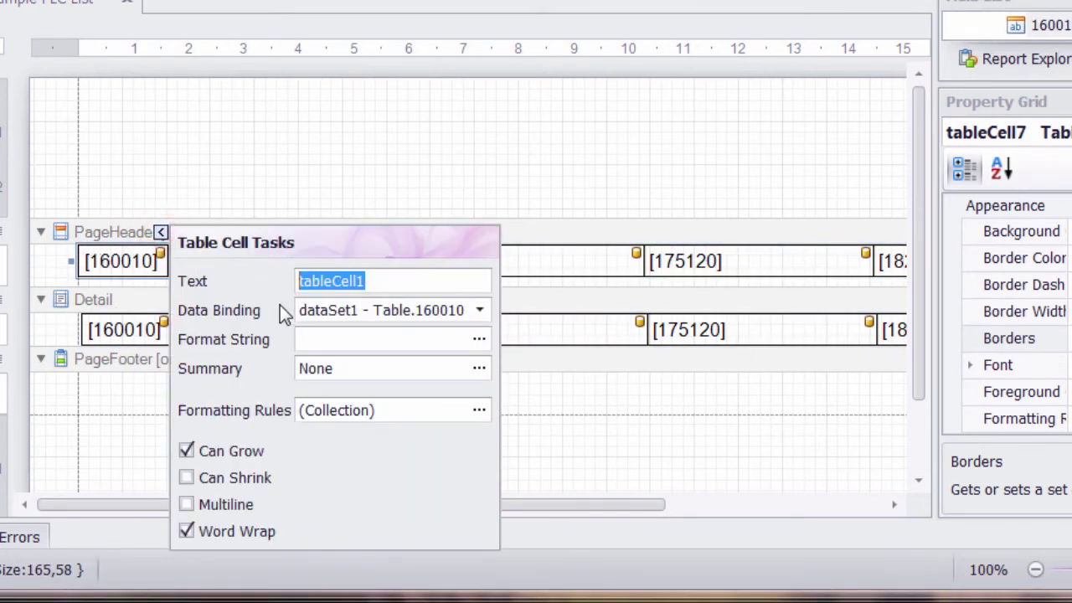
{"action": "left_click", "coordinate": [480, 312]}
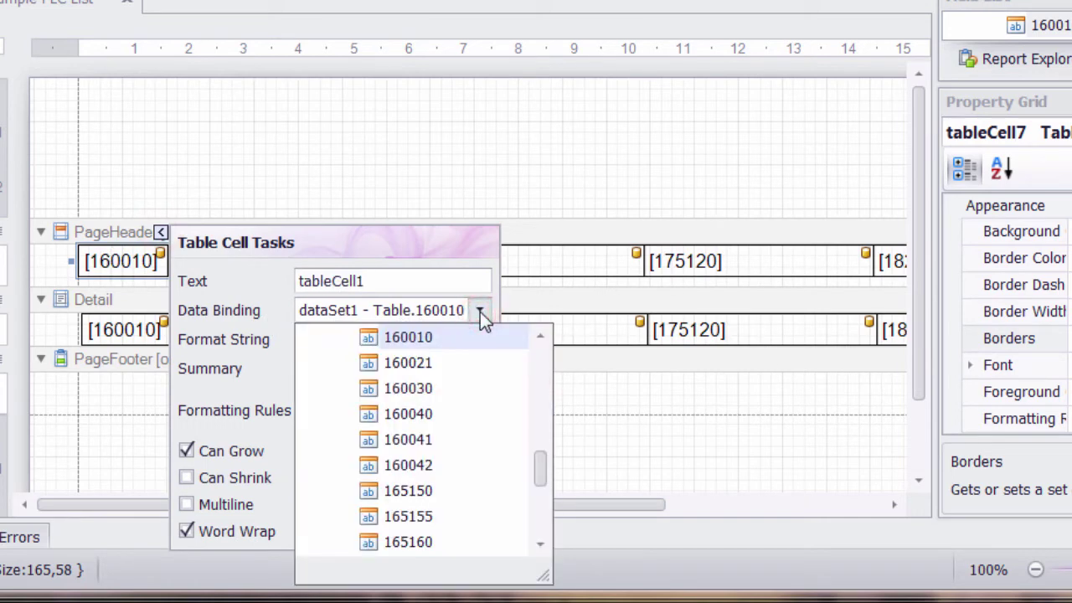
{"action": "left_click_drag", "start_coordinate": [542, 482], "coordinate": [544, 526]}
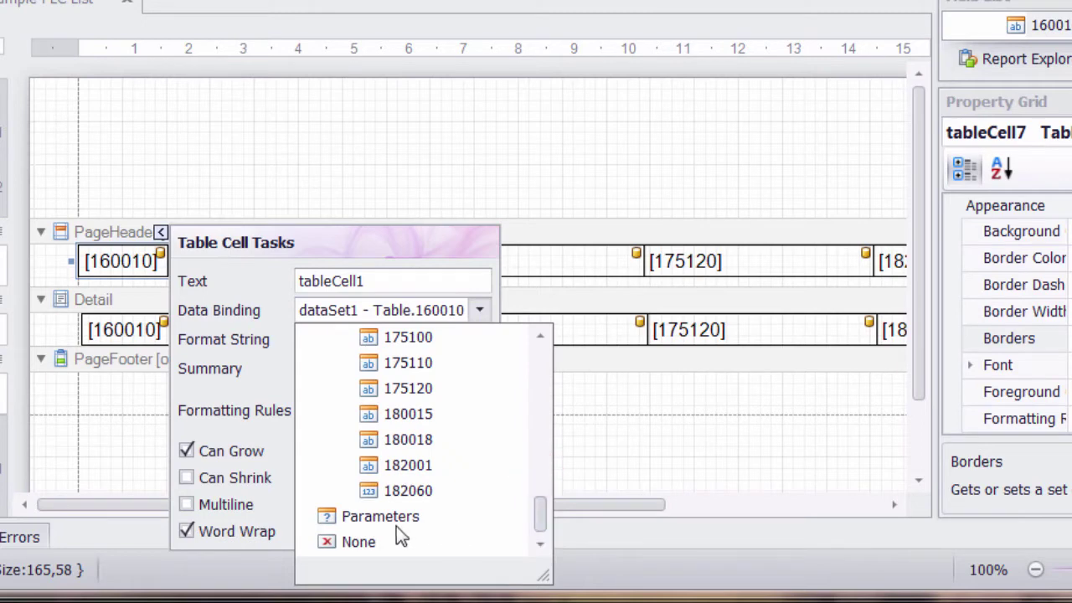
{"action": "left_click", "coordinate": [359, 543]}
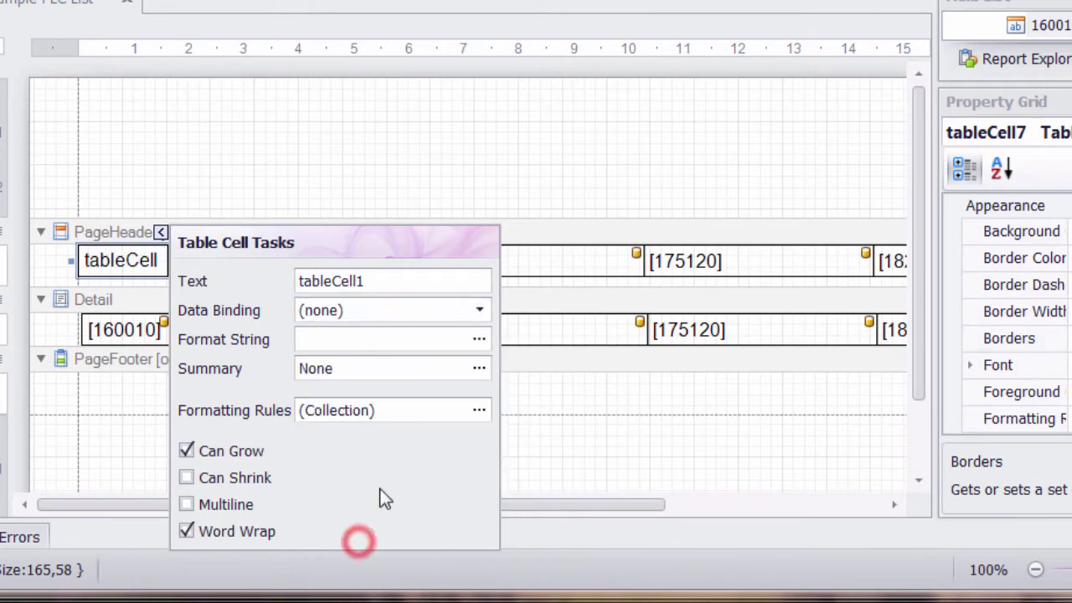
{"action": "left_click", "coordinate": [394, 283]}
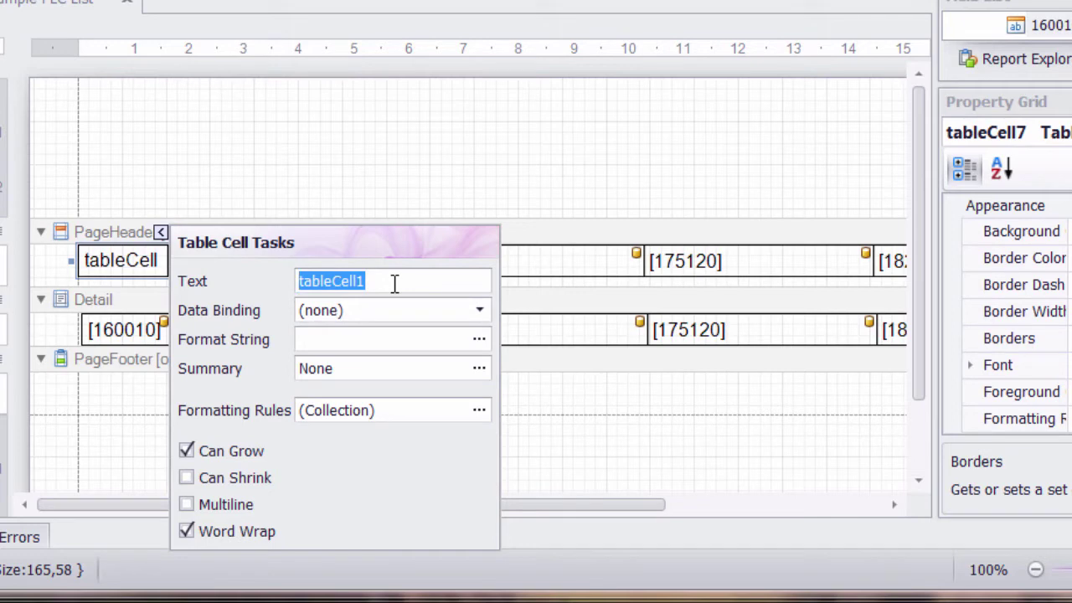
{"action": "type", "text": "Product"}
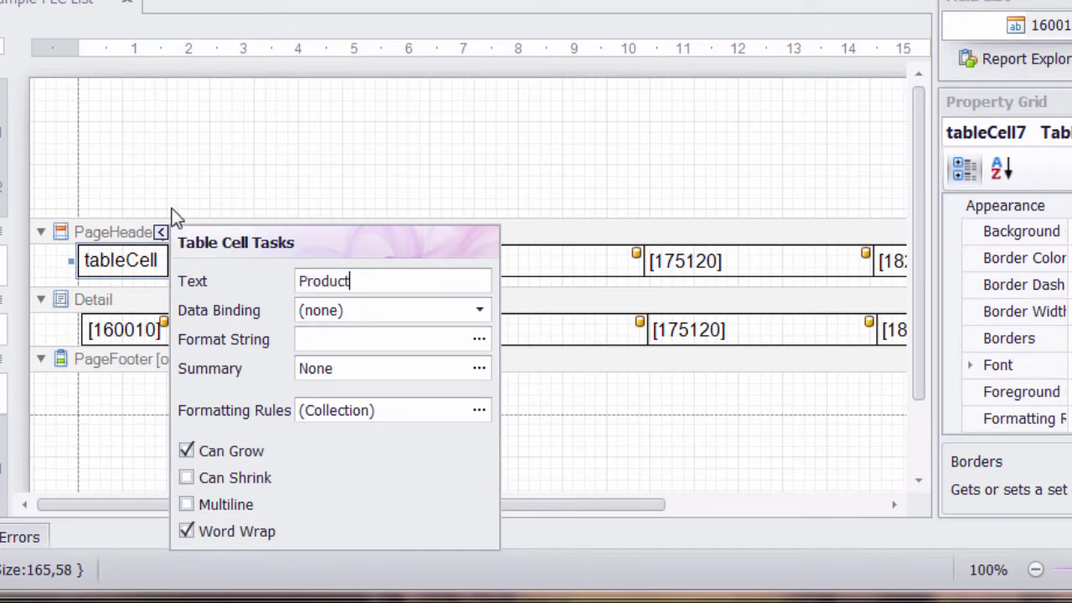
{"action": "left_click", "coordinate": [160, 231]}
Make the second header cell an unbound caption reading CP.
{"action": "left_click", "coordinate": [202, 262]}
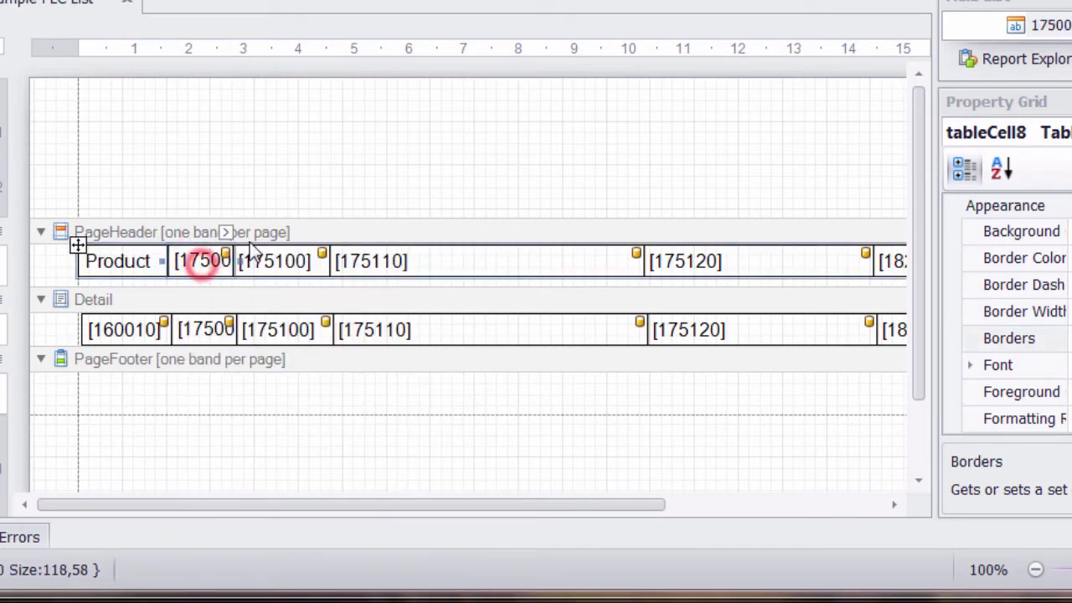
{"action": "left_click", "coordinate": [226, 231]}
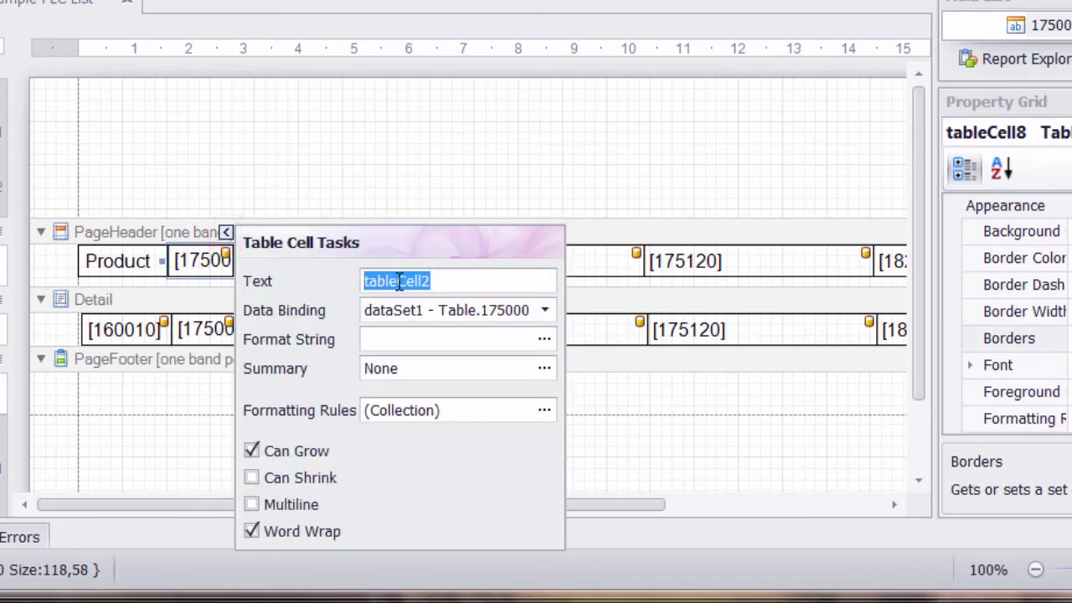
{"action": "type", "text": "CP"}
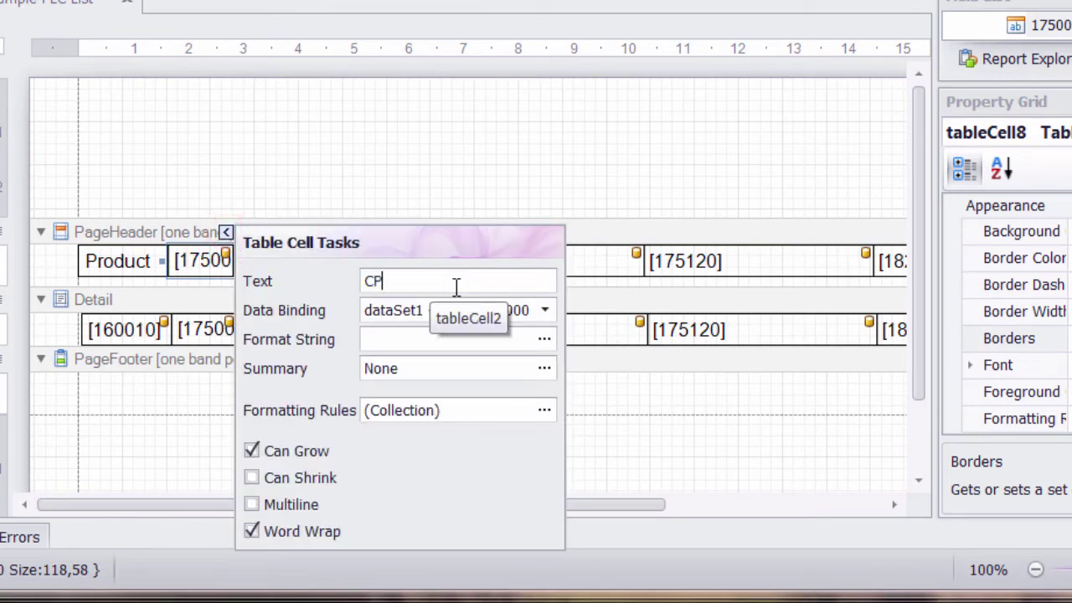
{"action": "left_click", "coordinate": [544, 311]}
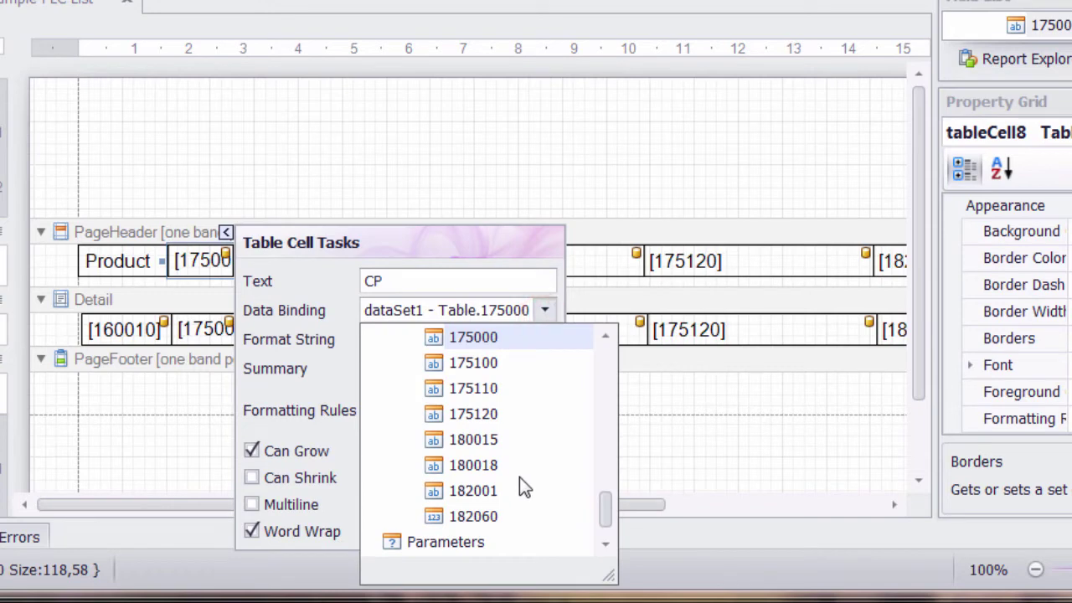
{"action": "key", "text": "n"}
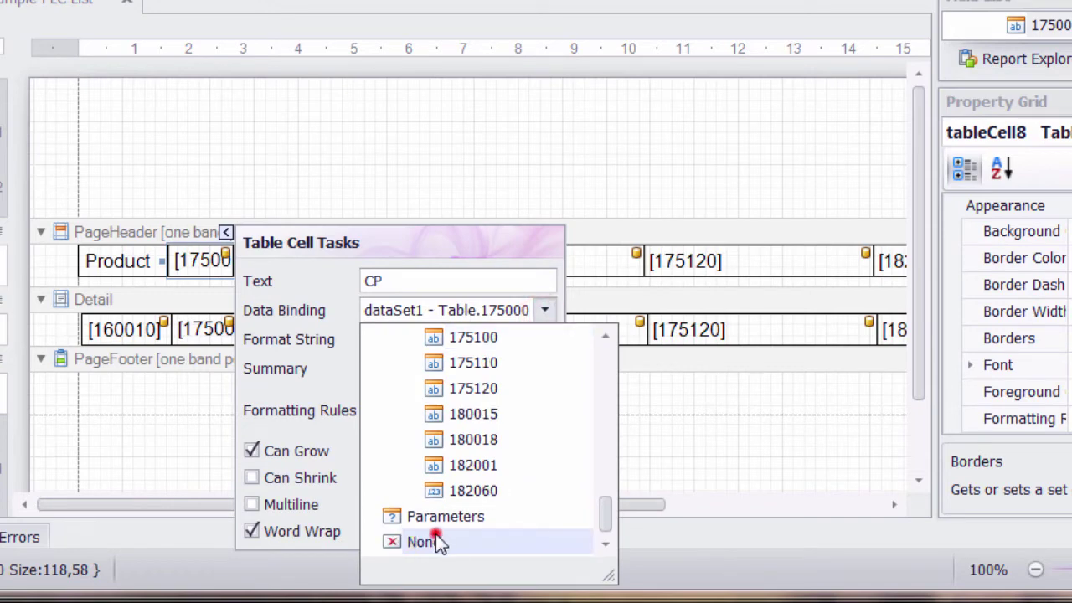
{"action": "left_click", "coordinate": [436, 534]}
{"action": "left_click", "coordinate": [228, 233]}
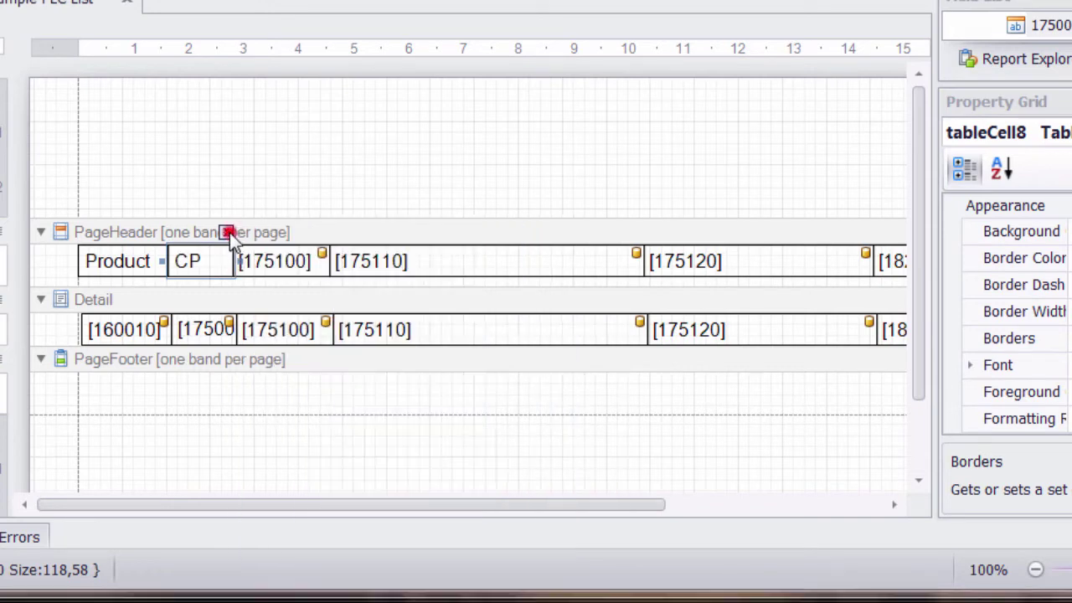
Make the third header cell an unbound caption reading PLC Address.
{"action": "left_click", "coordinate": [288, 268]}
{"action": "left_click", "coordinate": [321, 232]}
{"action": "left_click", "coordinate": [556, 279]}
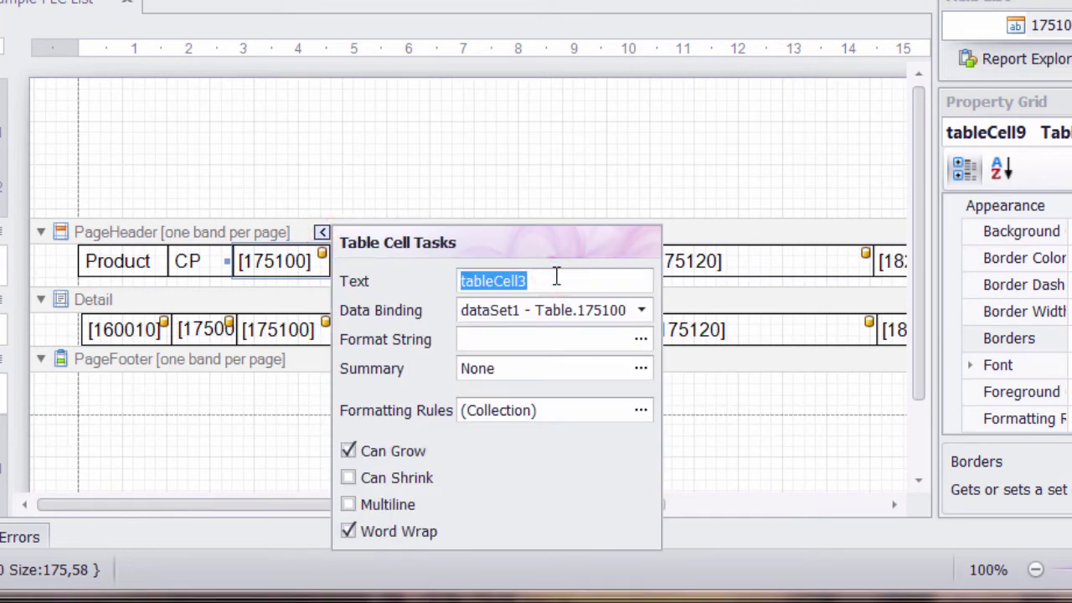
{"action": "type", "text": "PLC Address"}
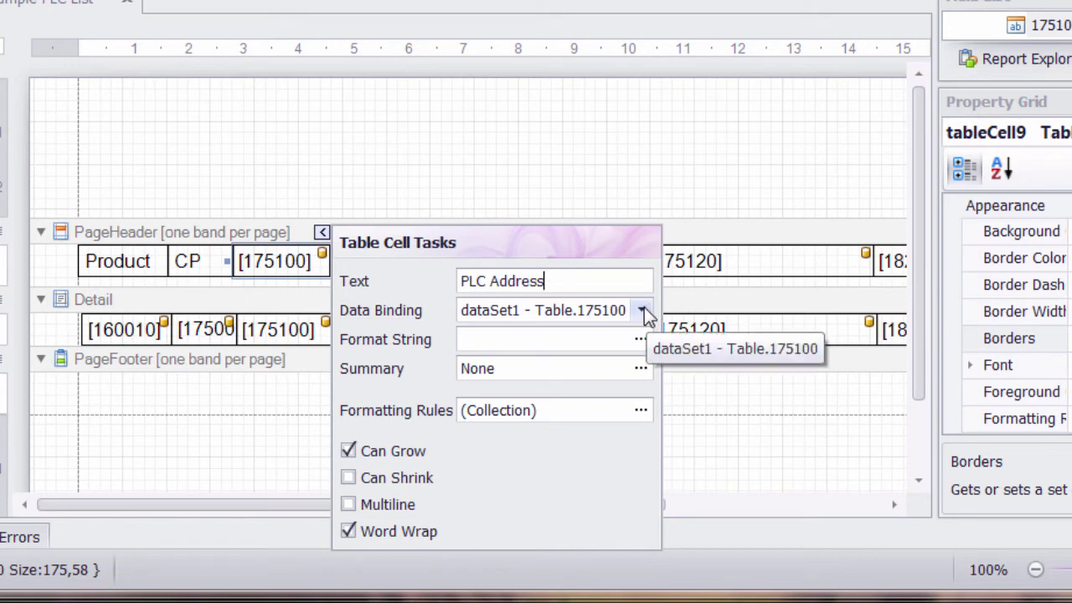
{"action": "left_click", "coordinate": [642, 310]}
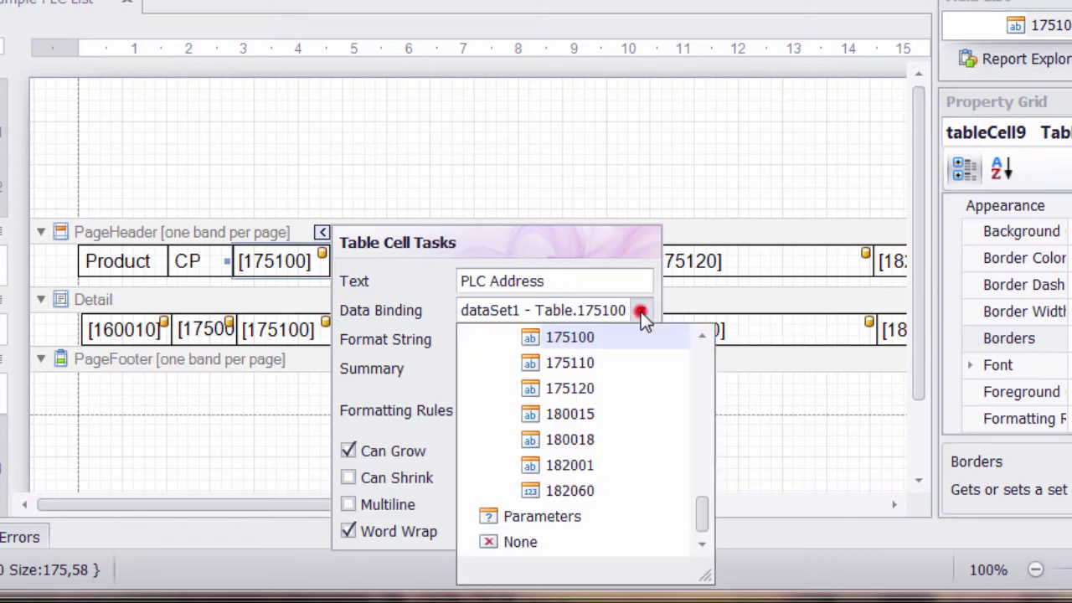
{"action": "left_click", "coordinate": [513, 542]}
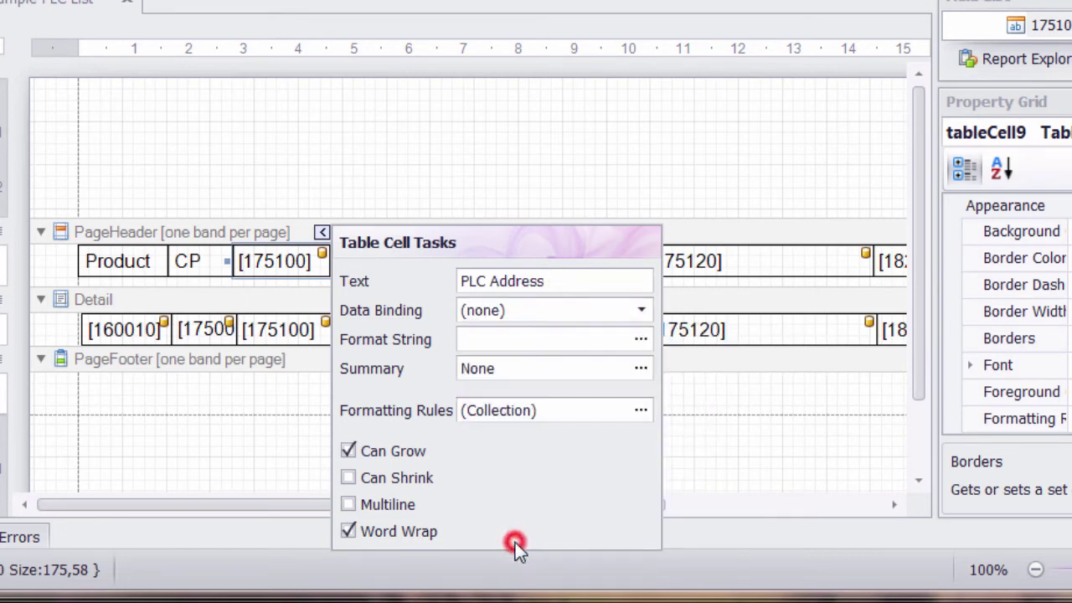
{"action": "left_click", "coordinate": [323, 231]}
Make the fourth header cell an unbound caption reading PLC Desc.
{"action": "left_click", "coordinate": [395, 266]}
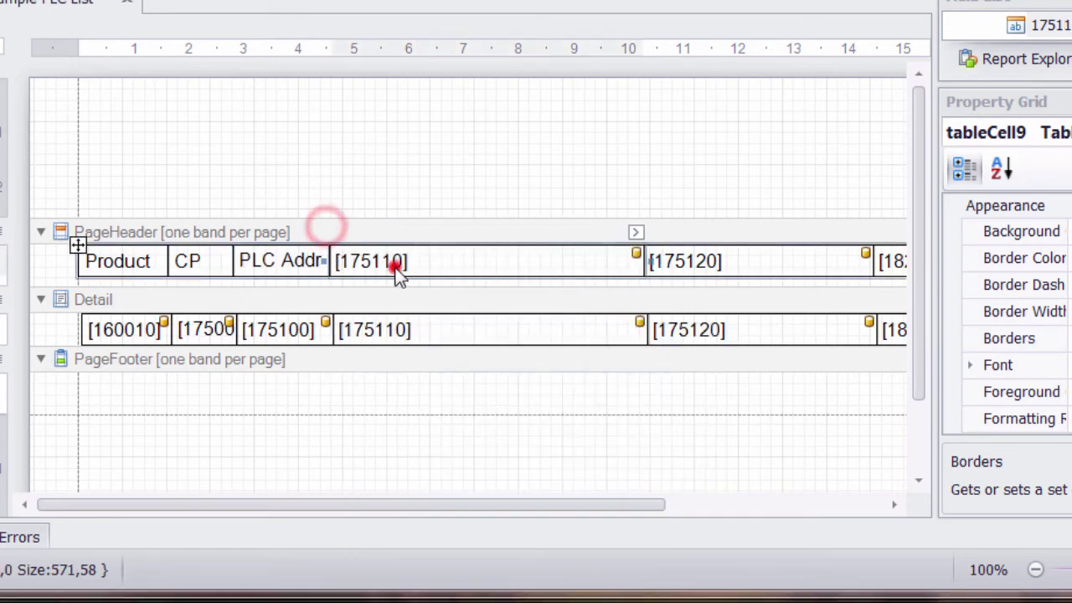
{"action": "left_click", "coordinate": [635, 234]}
{"action": "left_click", "coordinate": [805, 280]}
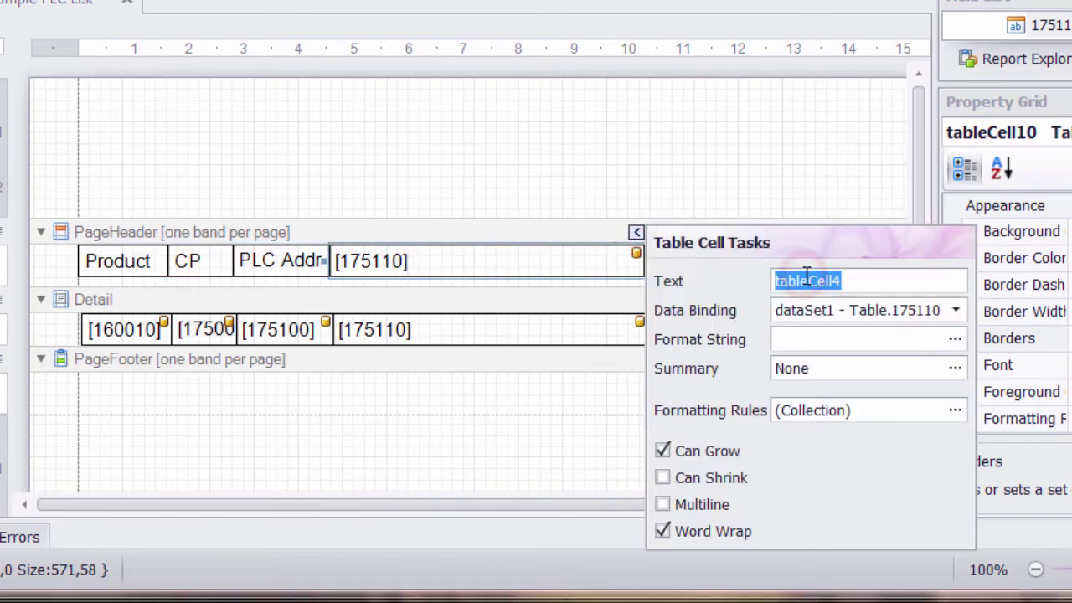
{"action": "type", "text": "PLC Desc."}
{"action": "left_click", "coordinate": [956, 310]}
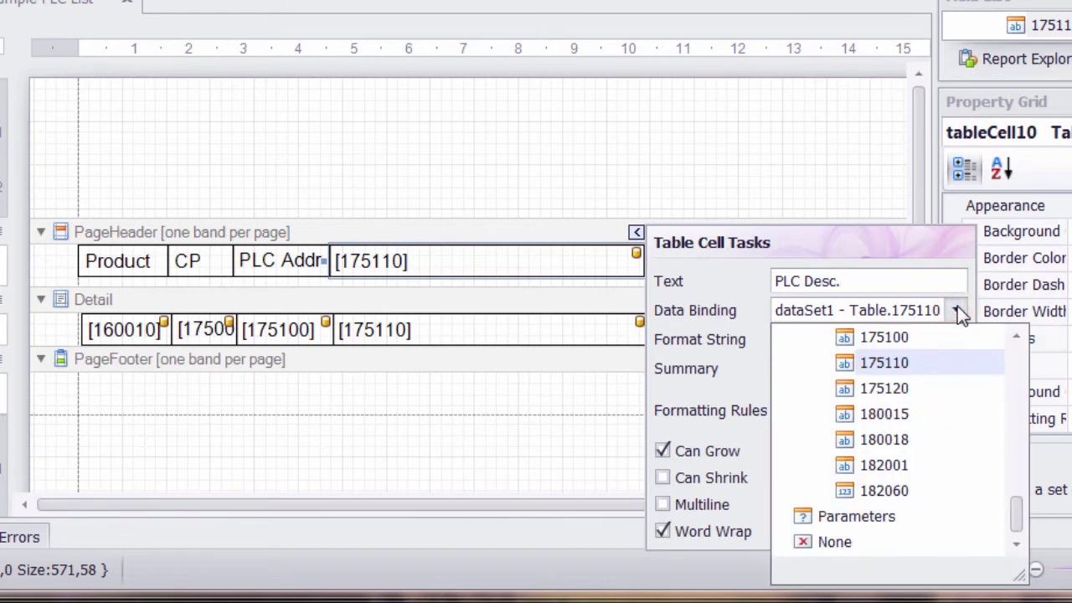
{"action": "left_click", "coordinate": [824, 542]}
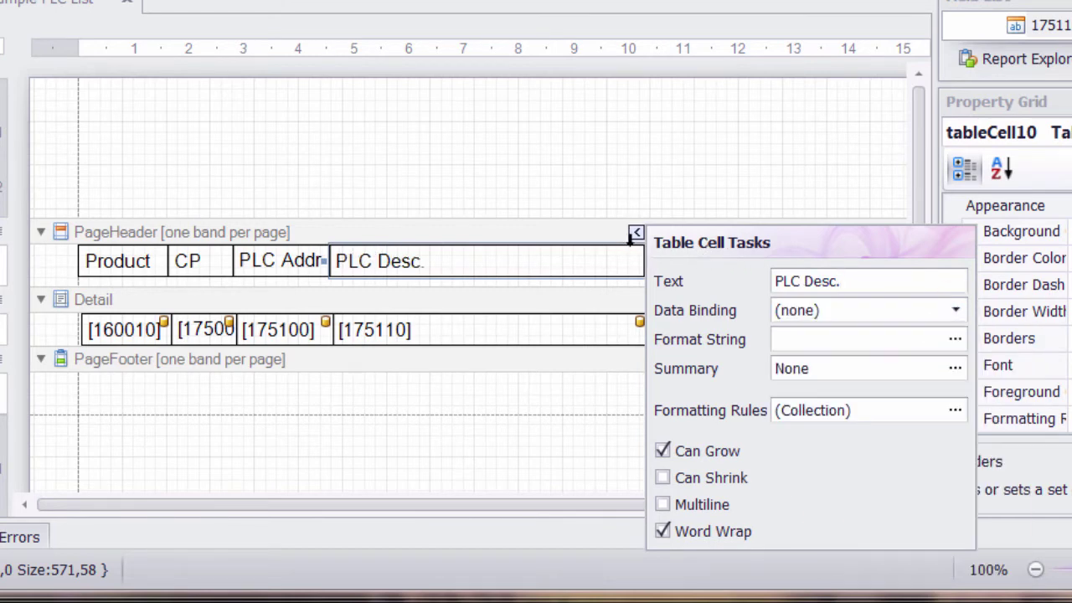
Make the fifth header cell an unbound caption reading PLC Comment.
{"action": "left_click", "coordinate": [637, 232]}
{"action": "left_click", "coordinate": [763, 261]}
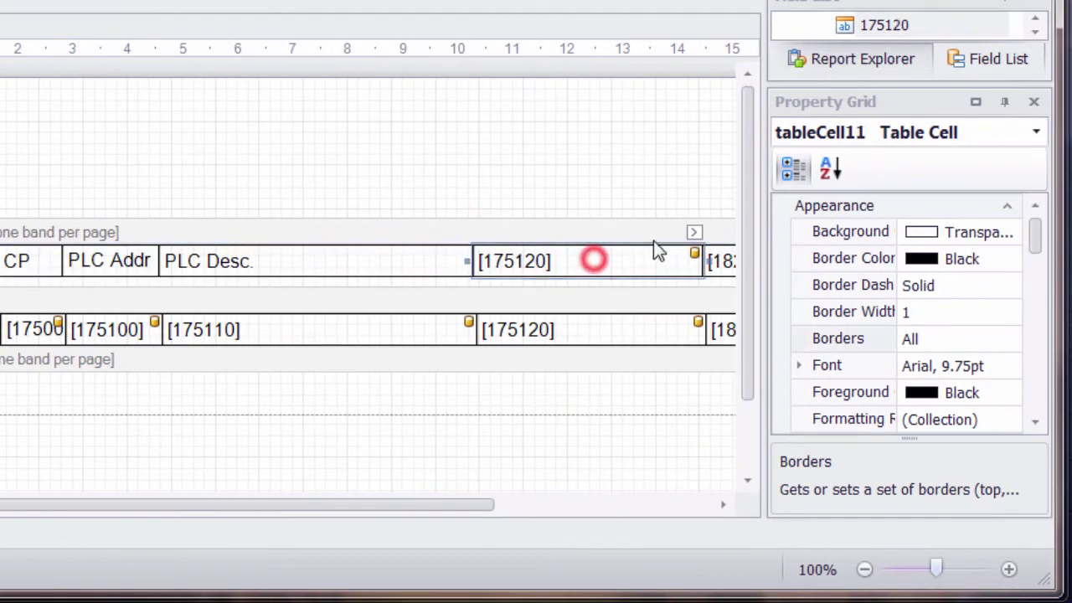
{"action": "left_click", "coordinate": [695, 232]}
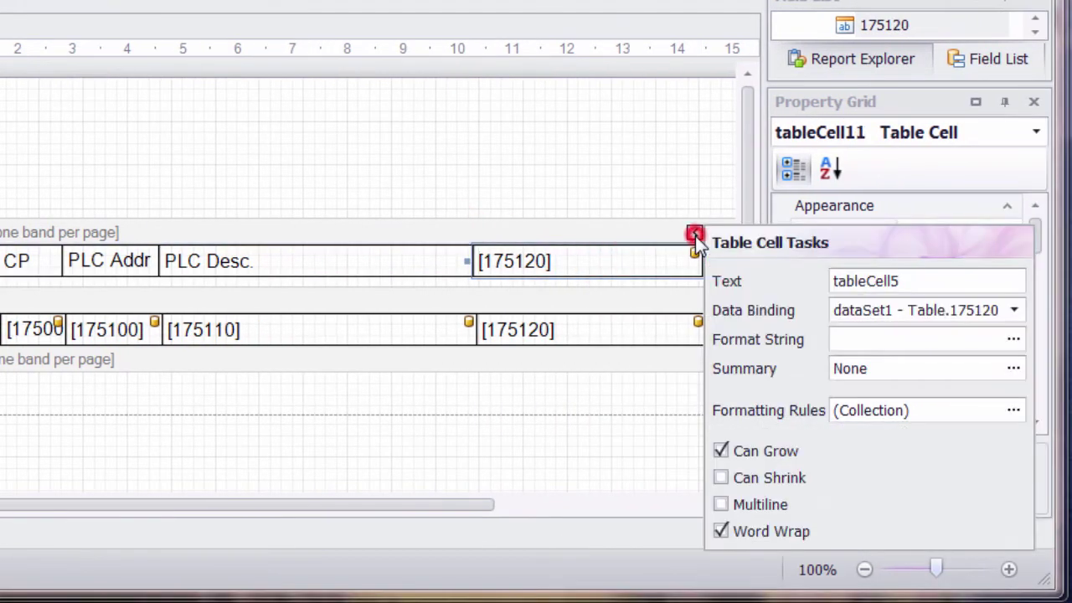
{"action": "left_click", "coordinate": [1021, 287]}
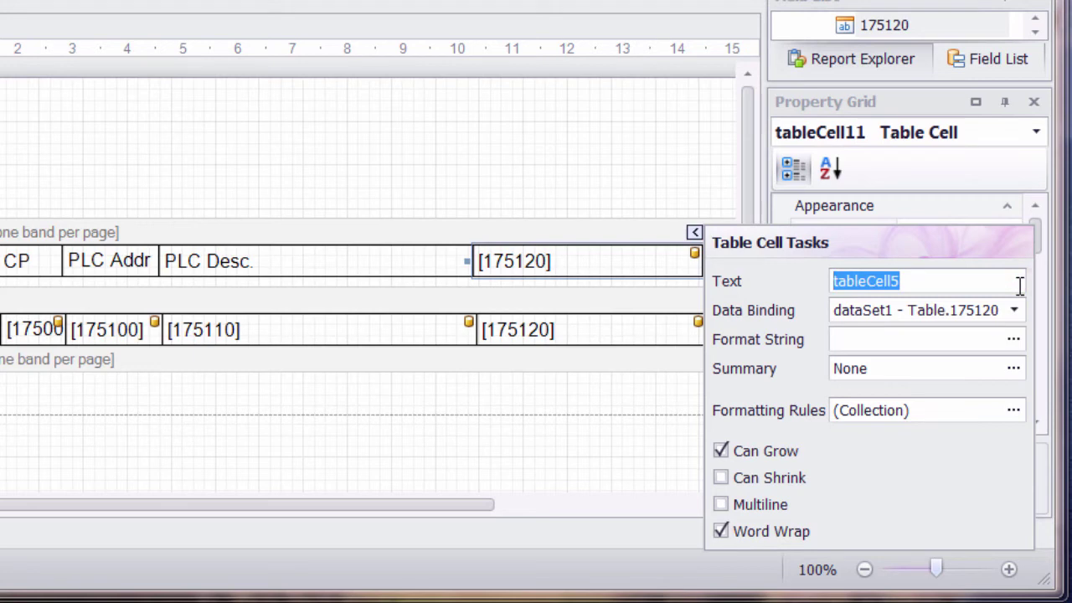
{"action": "type", "text": "PLC Comm"}
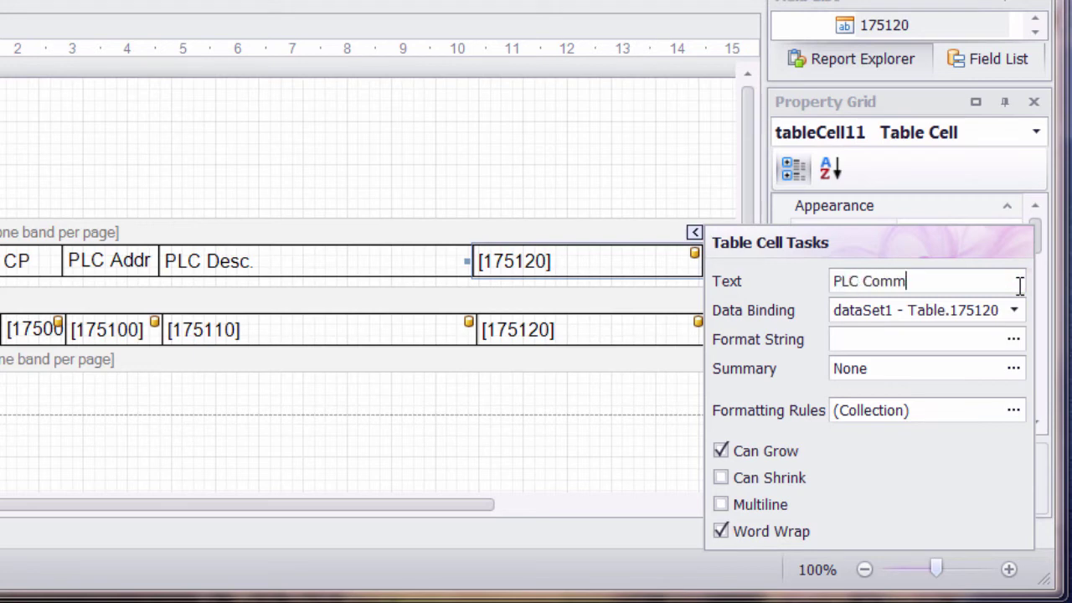
{"action": "type", "text": "ent"}
{"action": "left_click", "coordinate": [1015, 310]}
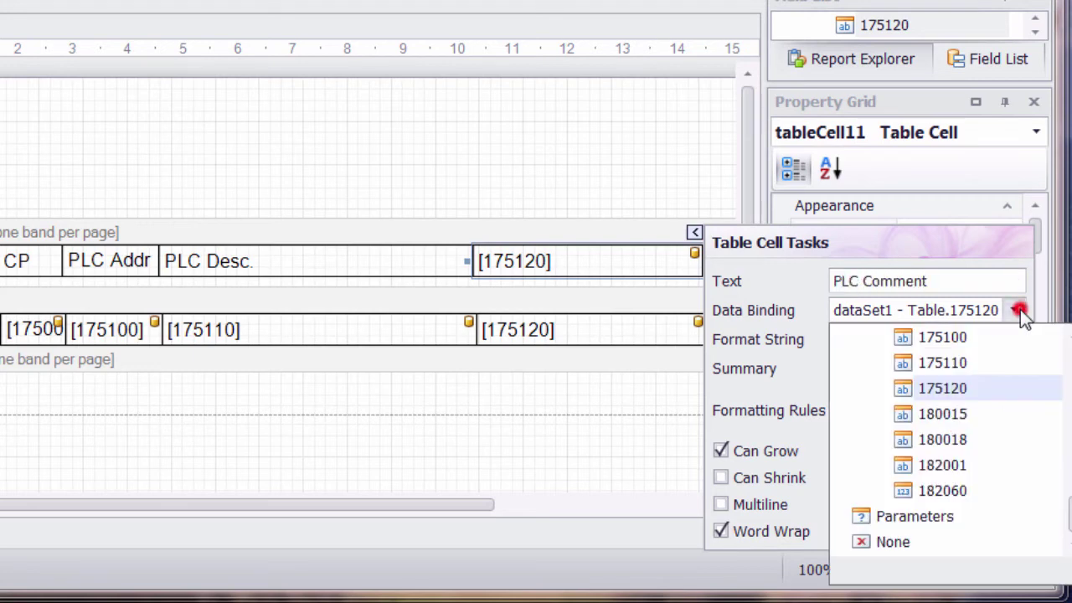
{"action": "left_click", "coordinate": [894, 542]}
{"action": "left_click_drag", "start_coordinate": [456, 504], "coordinate": [679, 506]}
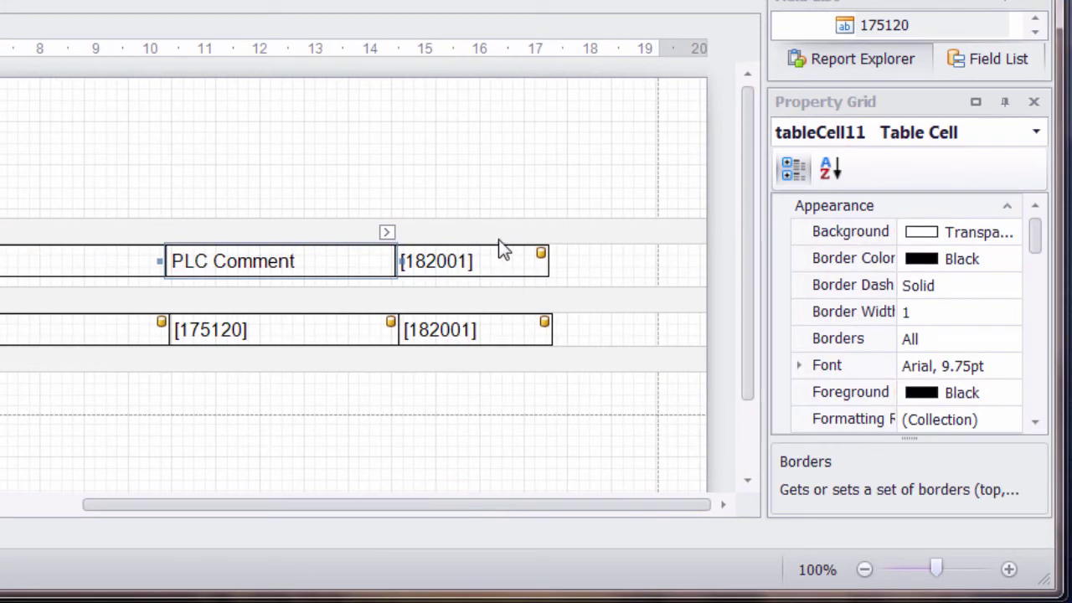
Replace the last header cell's [182001] with the unbound caption Target.
{"action": "left_click", "coordinate": [528, 265]}
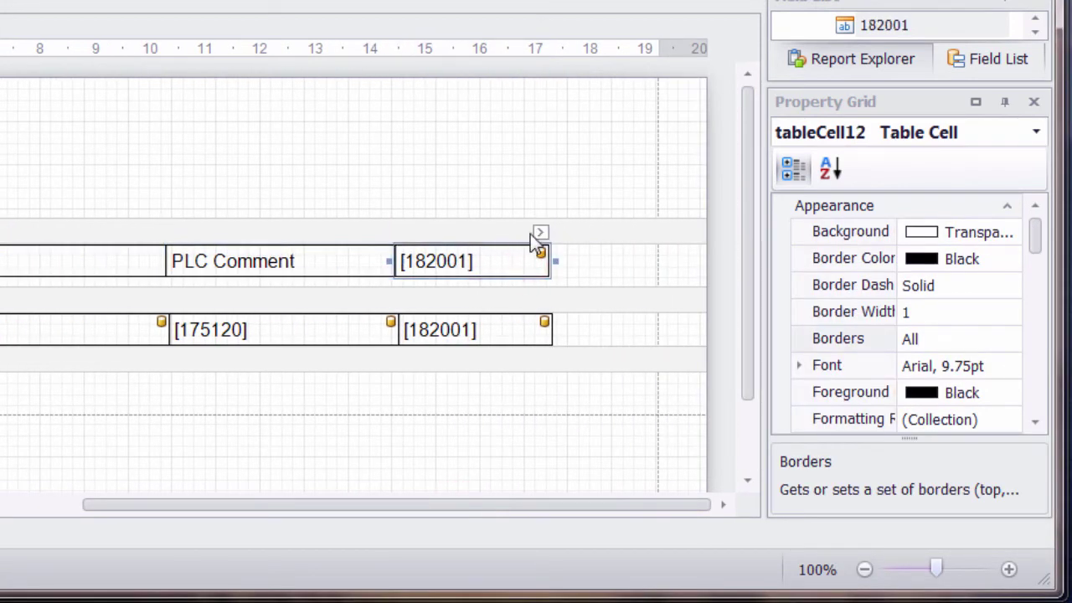
{"action": "left_click", "coordinate": [540, 234]}
{"action": "left_click", "coordinate": [782, 282]}
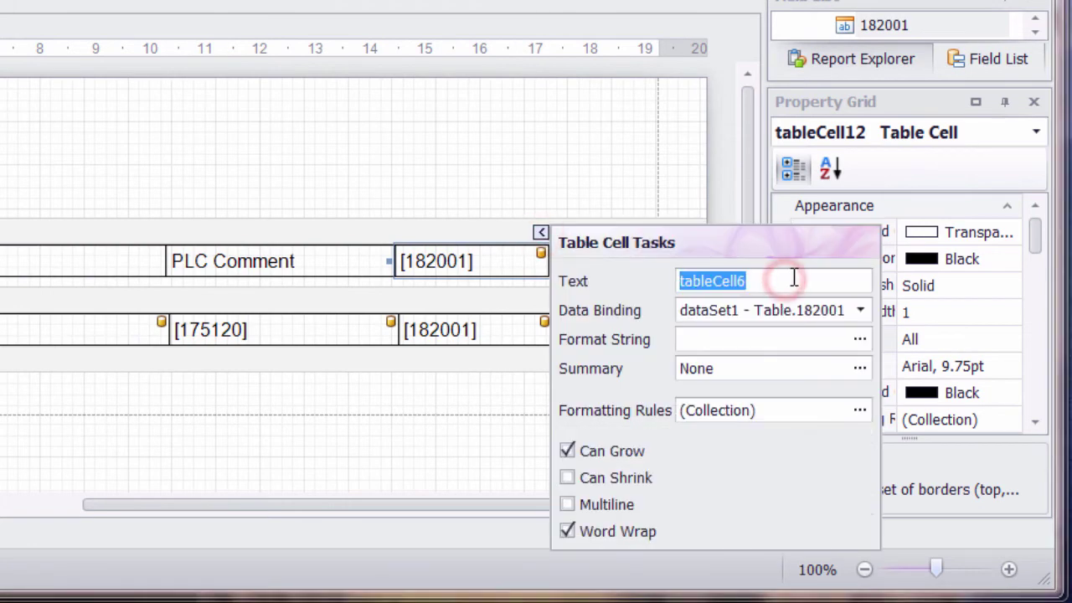
{"action": "type", "text": "Target"}
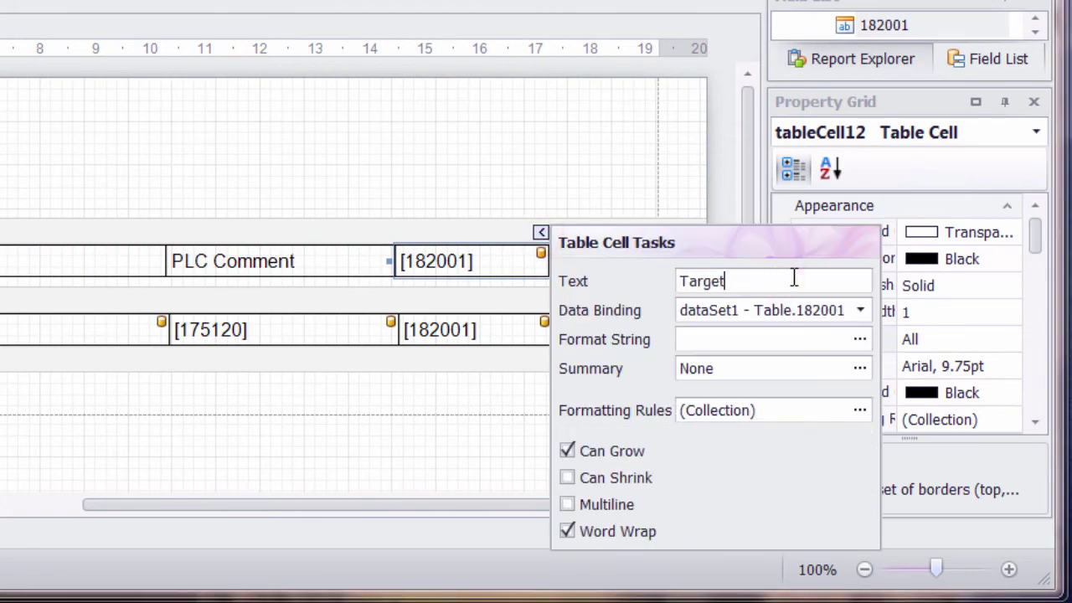
{"action": "left_click", "coordinate": [860, 310]}
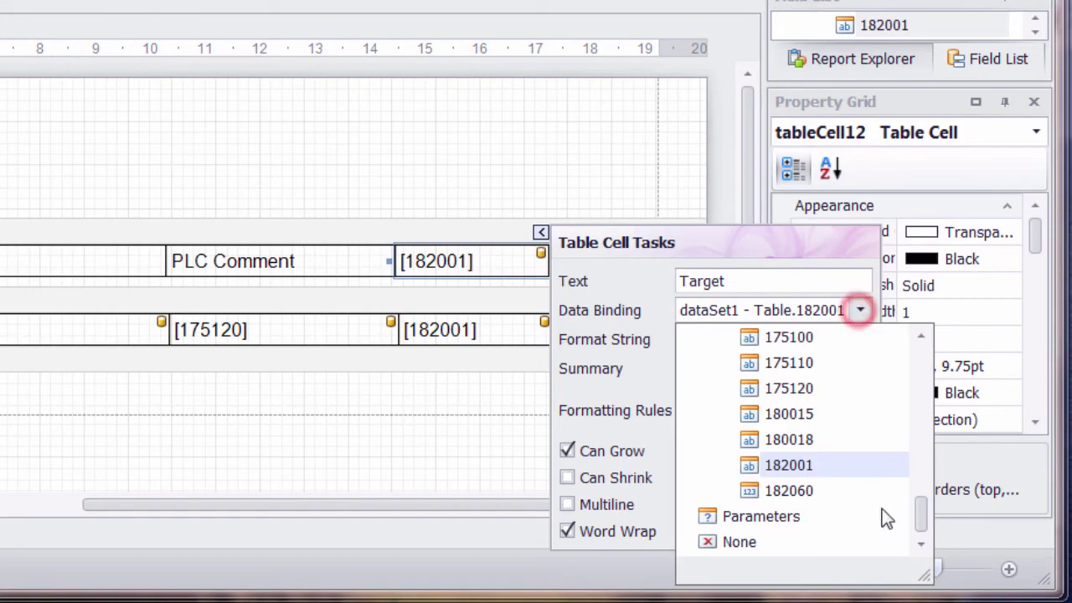
{"action": "left_click", "coordinate": [729, 540]}
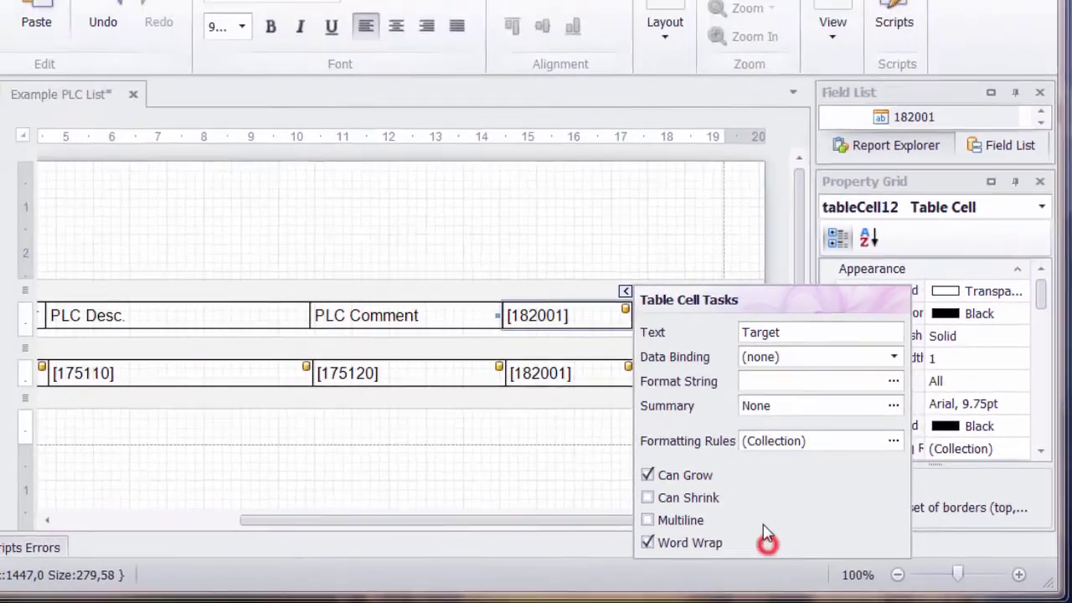
Shorten the PageHeader band slightly and check the six headings in print preview.
{"action": "left_click", "coordinate": [625, 291]}
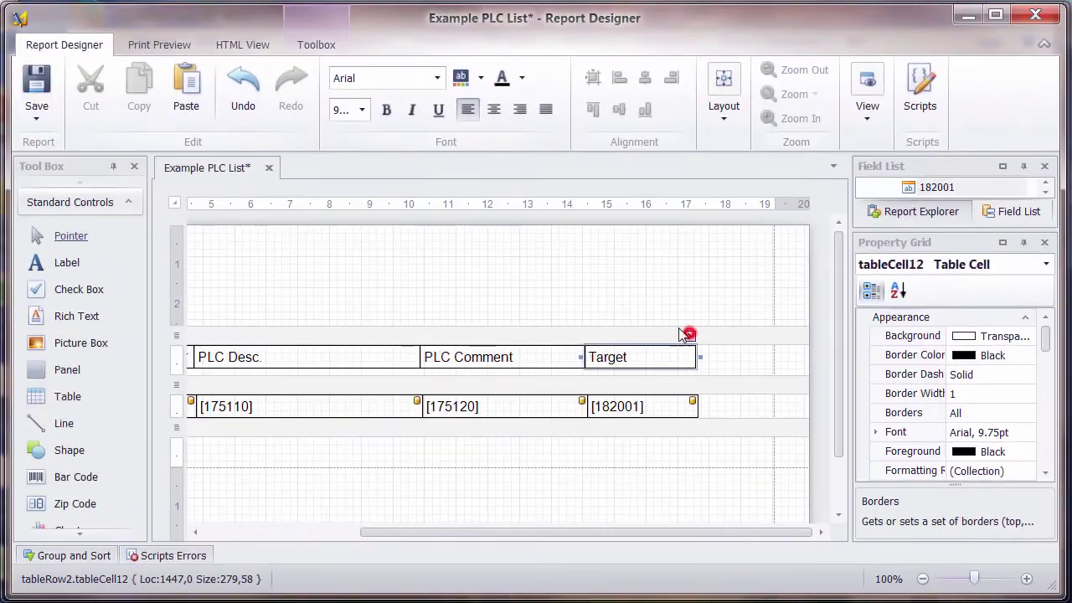
{"action": "left_click", "coordinate": [541, 227]}
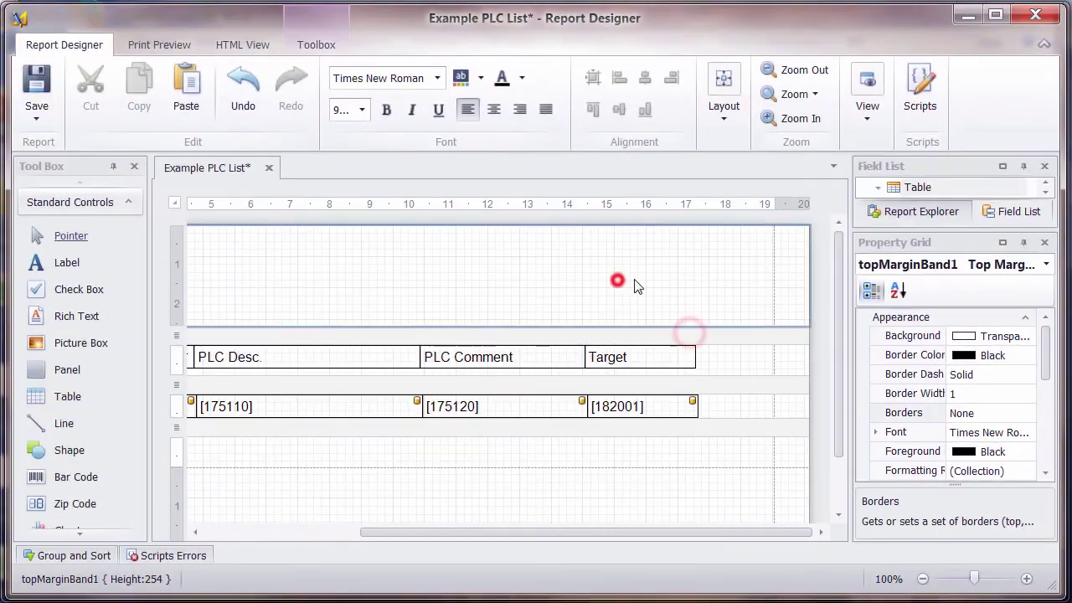
{"action": "left_click", "coordinate": [361, 531]}
{"action": "left_click", "coordinate": [240, 531]}
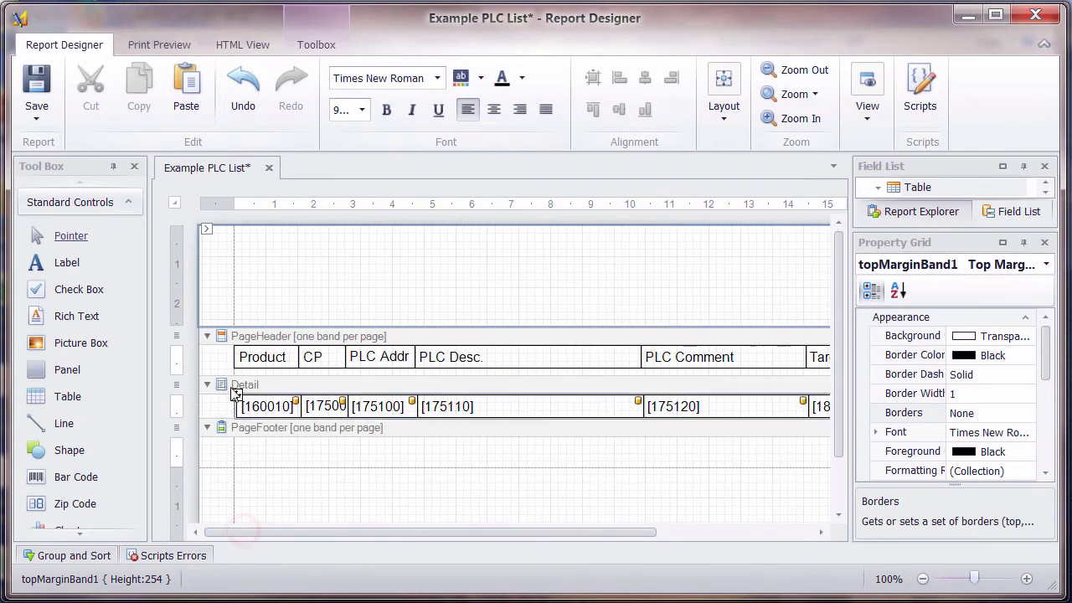
{"action": "left_click_drag", "start_coordinate": [233, 381], "coordinate": [231, 375]}
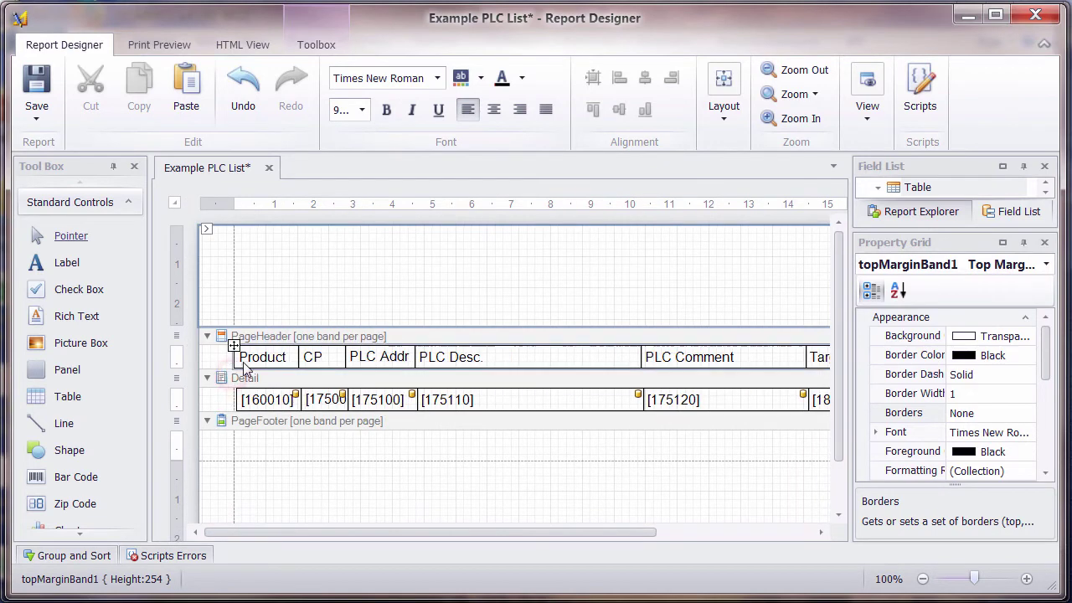
{"action": "left_click", "coordinate": [167, 44]}
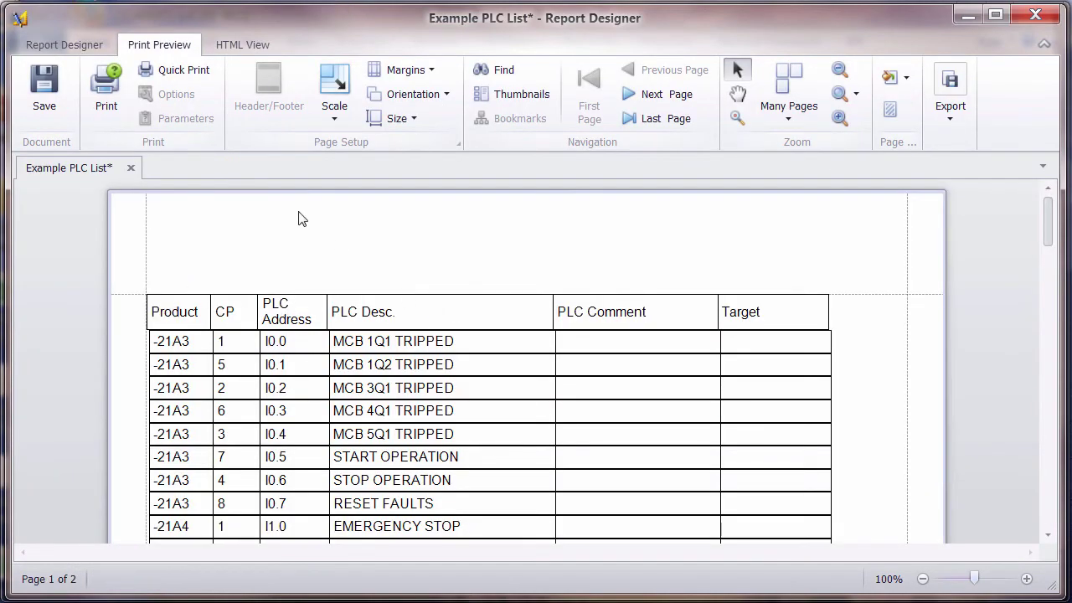
{"action": "left_click", "coordinate": [79, 46]}
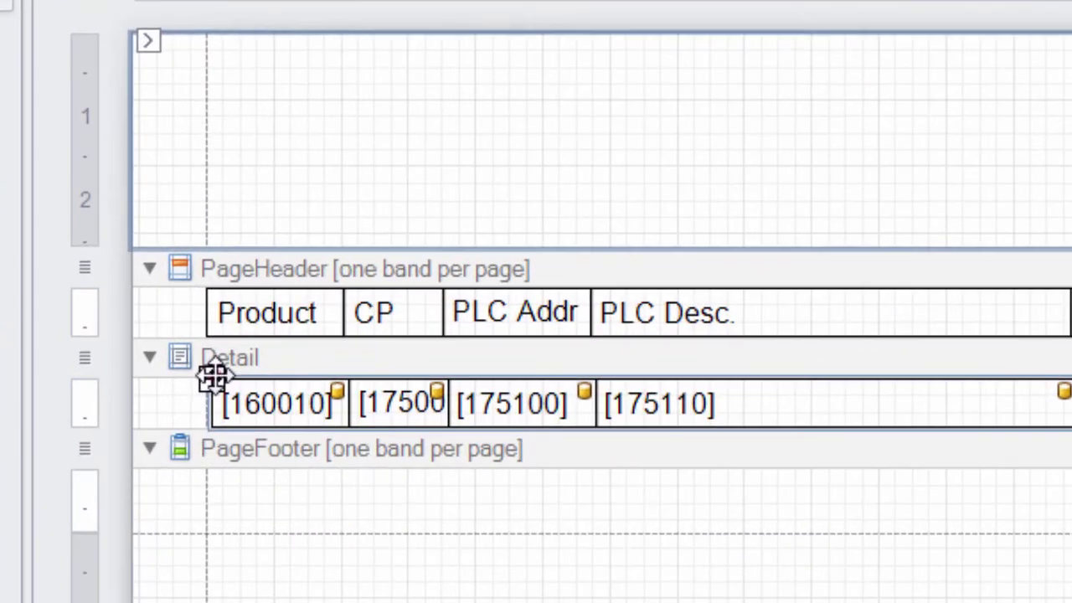
Shift the Detail row left under the headings and narrow the header's Product column.
{"action": "left_click", "coordinate": [234, 388]}
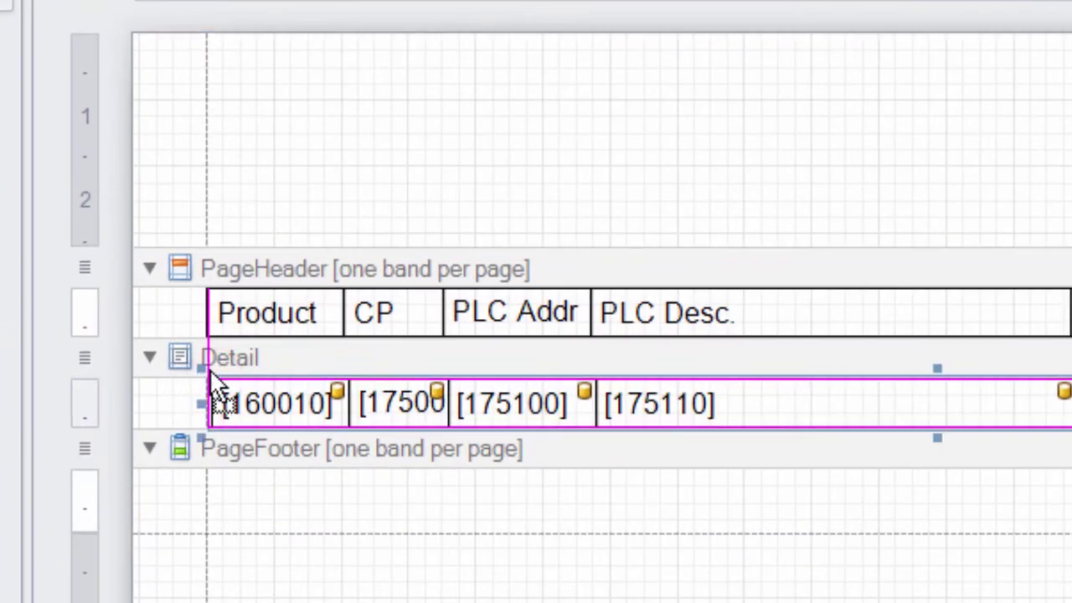
{"action": "left_click_drag", "start_coordinate": [213, 386], "coordinate": [231, 364]}
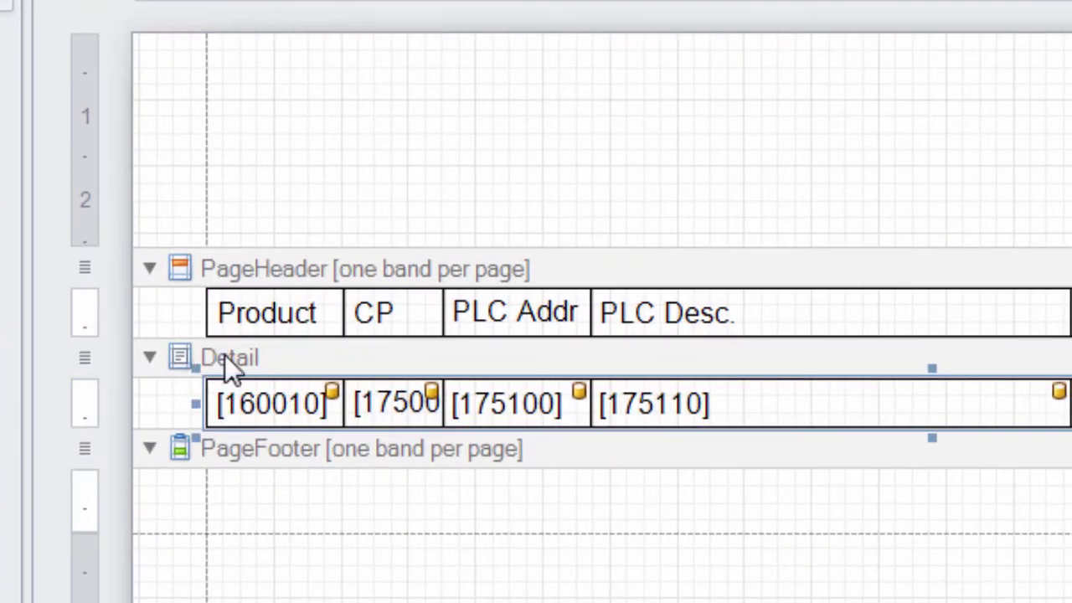
{"action": "left_click", "coordinate": [312, 316]}
{"action": "mouse_move", "coordinate": [352, 312]}
{"action": "left_mouse_down"}
{"action": "mouse_move", "coordinate": [301, 313]}
{"action": "mouse_move", "coordinate": [369, 311]}
{"action": "mouse_move", "coordinate": [358, 312]}
{"action": "left_mouse_up"}
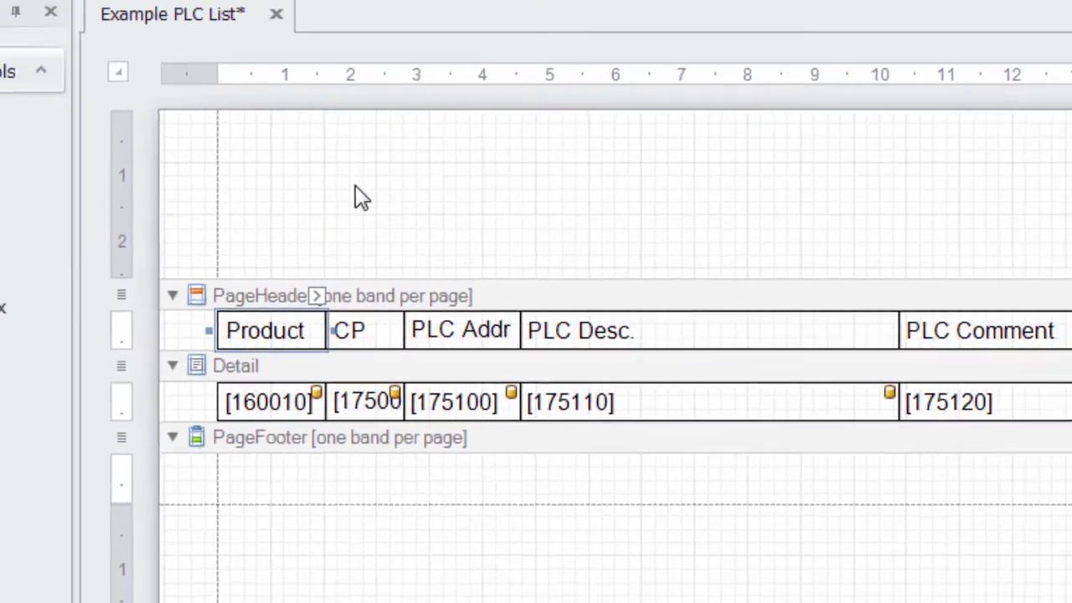
{"action": "left_click", "coordinate": [377, 113]}
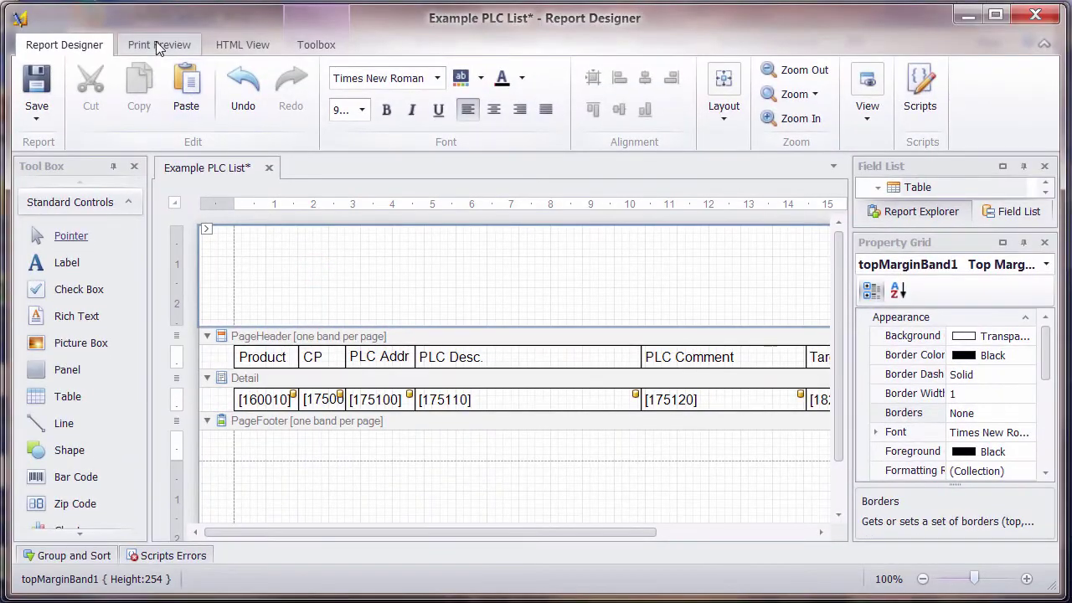
Scroll through the rendered PLC list in print preview, then return to the designer.
{"action": "left_click", "coordinate": [158, 46]}
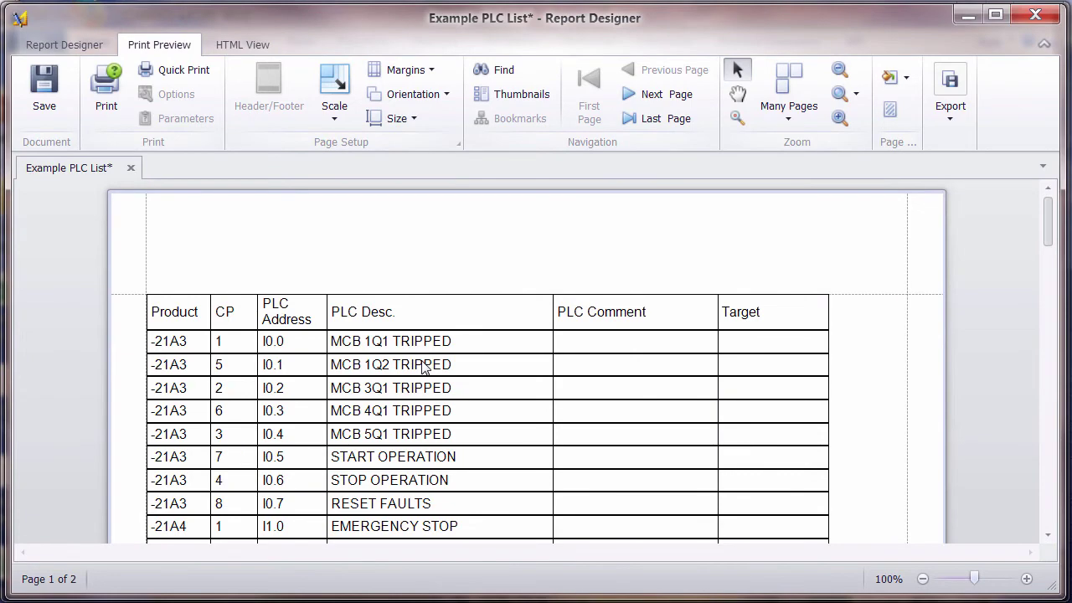
{"action": "scroll", "coordinate": [423, 369], "scroll_direction": "down", "scroll_amount": 10}
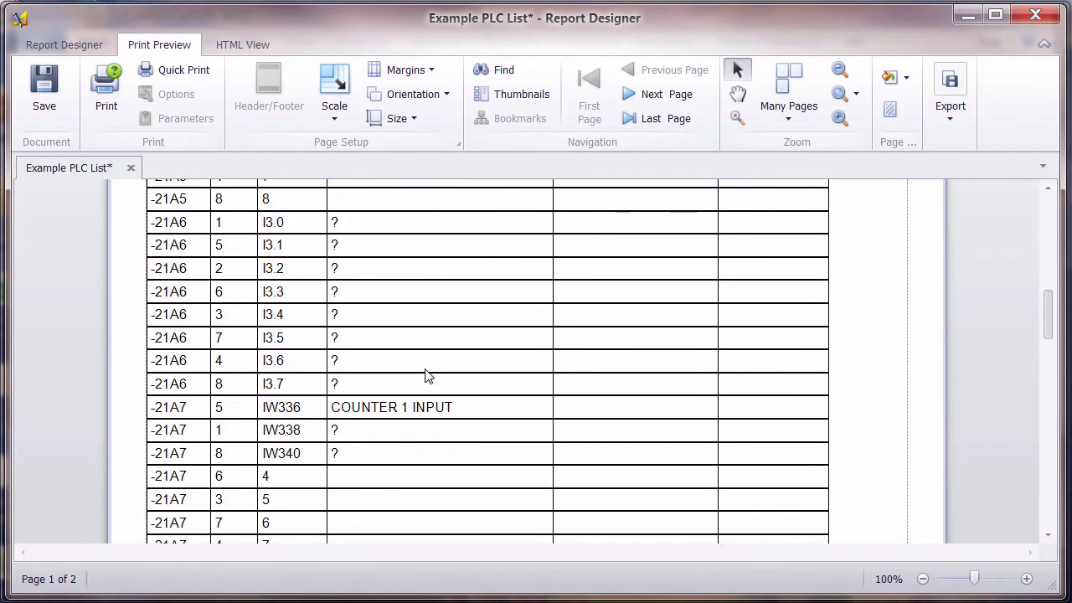
{"action": "scroll", "coordinate": [425, 375], "scroll_direction": "down", "scroll_amount": 4}
{"action": "scroll", "coordinate": [425, 375], "scroll_direction": "down", "scroll_amount": 1, "text": "ctrl"}
{"action": "scroll", "coordinate": [427, 368], "scroll_direction": "up", "scroll_amount": 2}
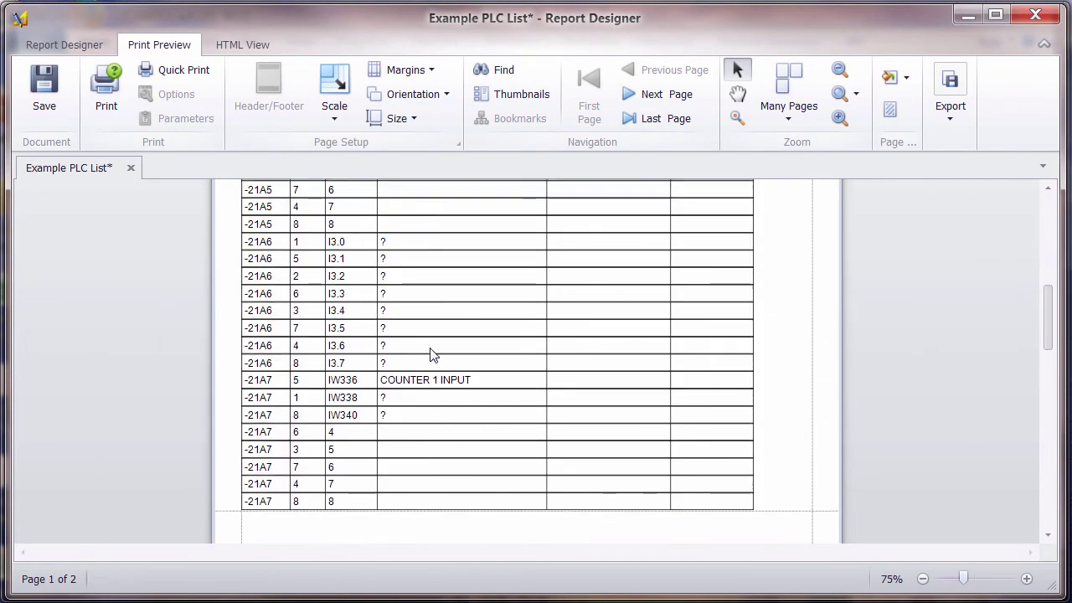
{"action": "scroll", "coordinate": [430, 355], "scroll_direction": "up", "scroll_amount": 5}
{"action": "left_click", "coordinate": [77, 44]}
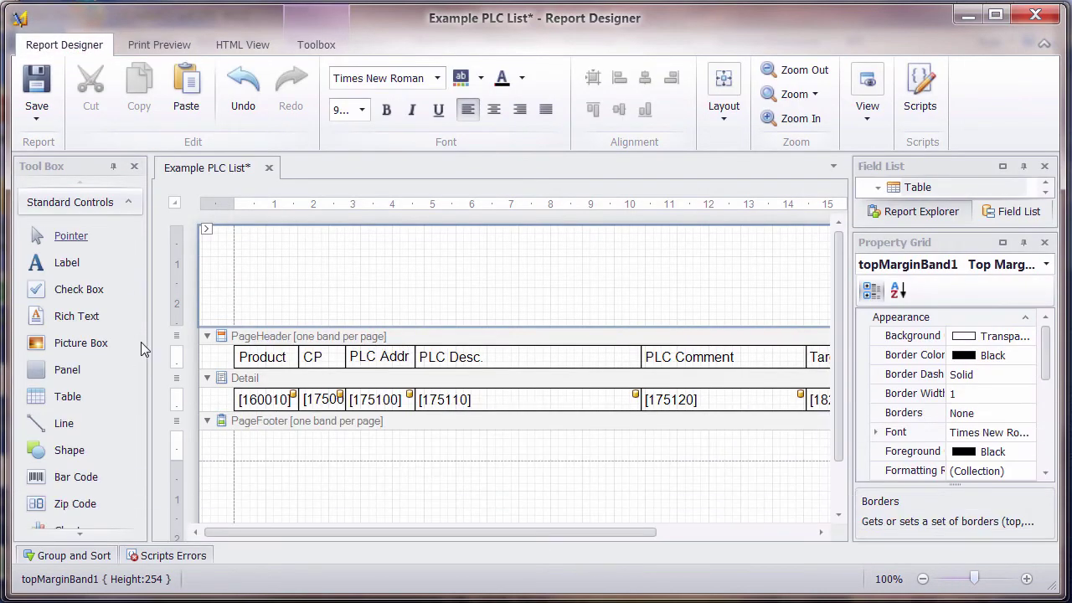
Place a Page Info field in the PageFooter band, aligned Middle Center.
{"action": "left_click", "coordinate": [134, 342]}
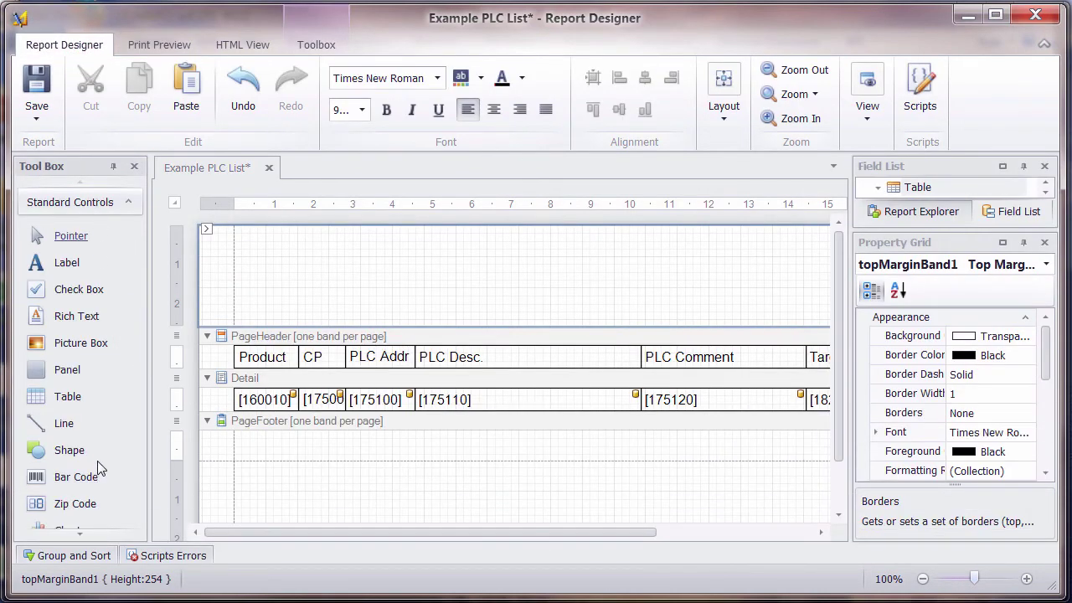
{"action": "scroll", "coordinate": [100, 469], "scroll_direction": "down", "scroll_amount": 3}
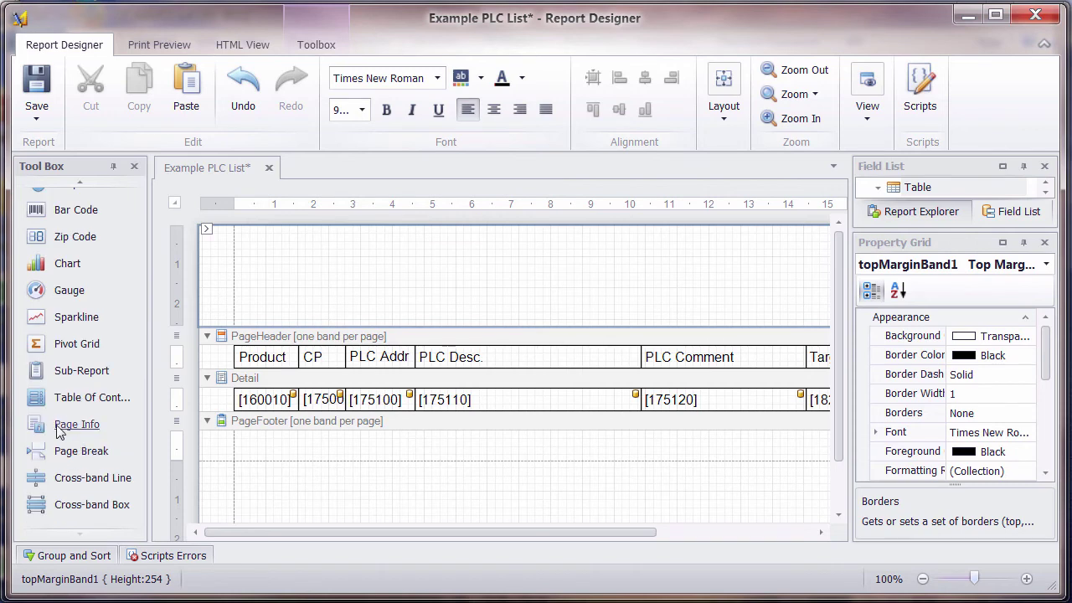
{"action": "left_click_drag", "start_coordinate": [60, 427], "coordinate": [581, 447]}
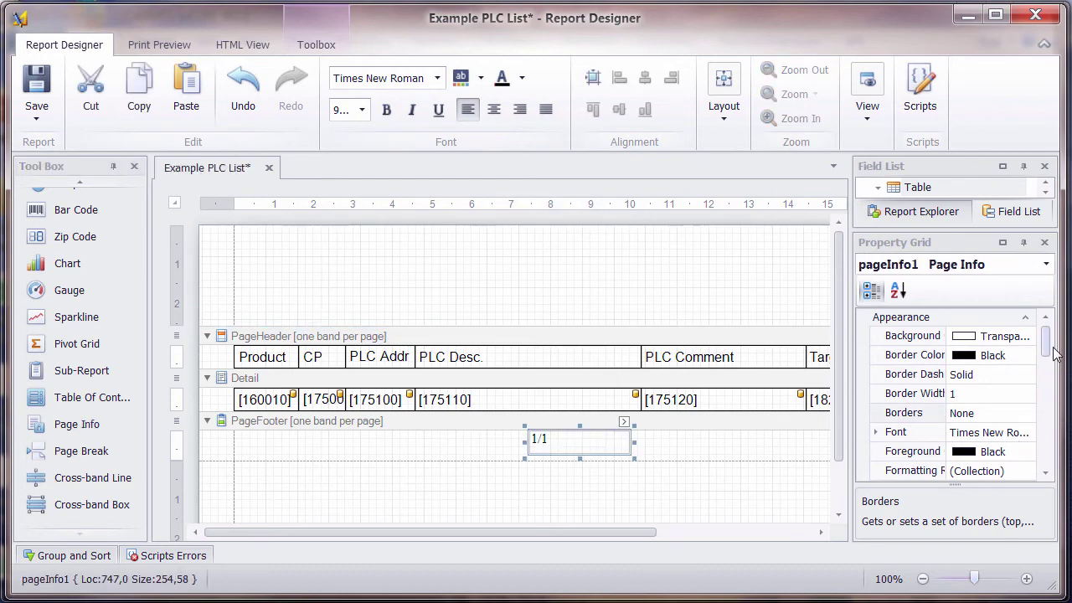
{"action": "left_click_drag", "start_coordinate": [1053, 352], "coordinate": [1044, 381]}
{"action": "left_click", "coordinate": [1033, 370]}
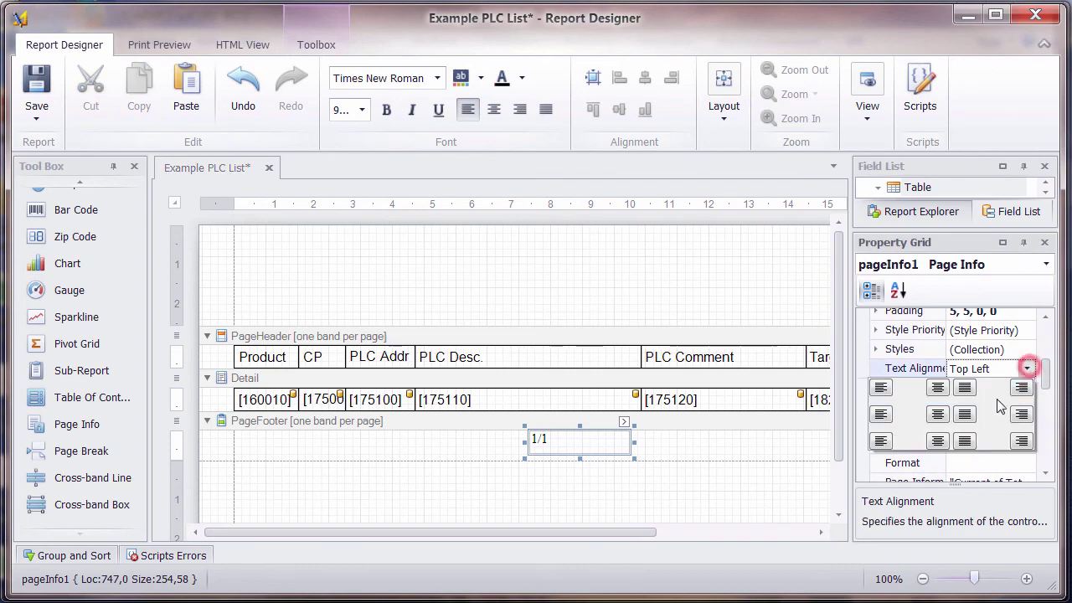
{"action": "left_click", "coordinate": [941, 423]}
Set the page number font to Arial and shorten the PageFooter band.
{"action": "left_click", "coordinate": [437, 78]}
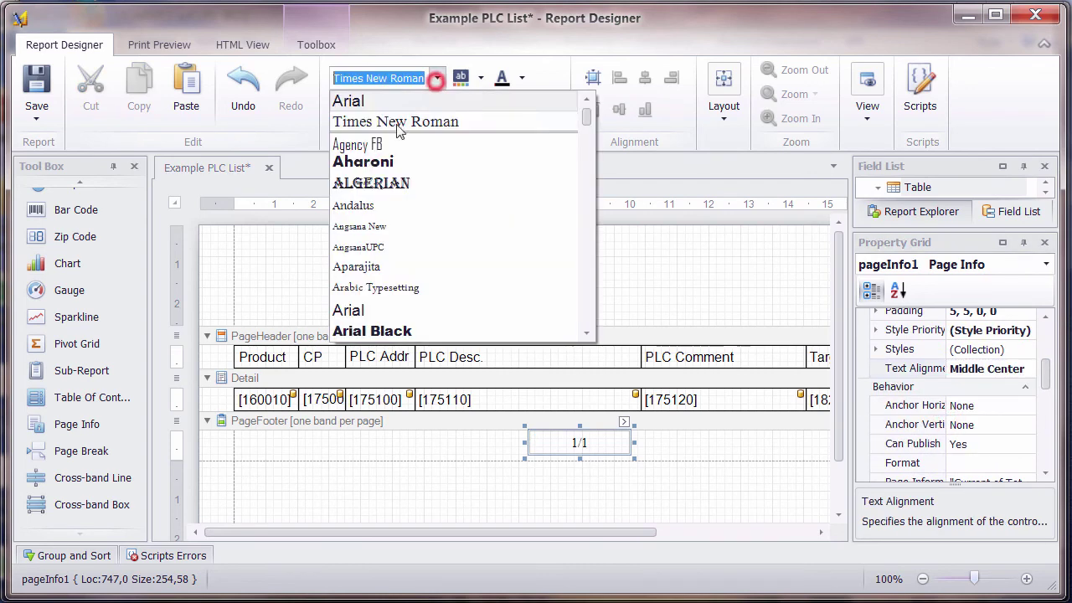
{"action": "left_click", "coordinate": [351, 311]}
{"action": "scroll", "coordinate": [598, 511], "scroll_direction": "down", "scroll_amount": 2}
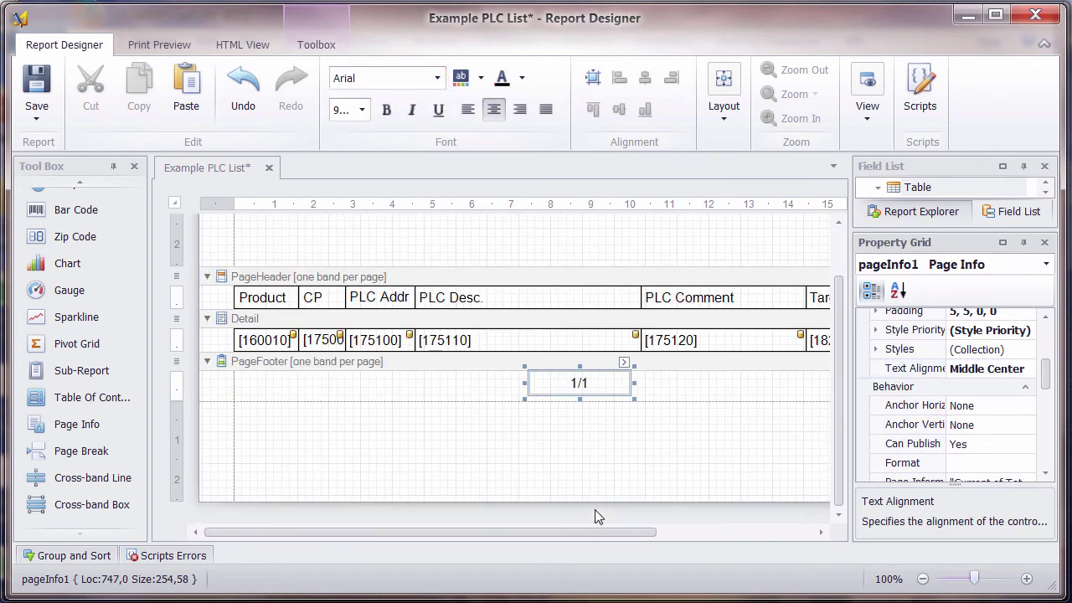
{"action": "left_click_drag", "start_coordinate": [227, 500], "coordinate": [225, 422]}
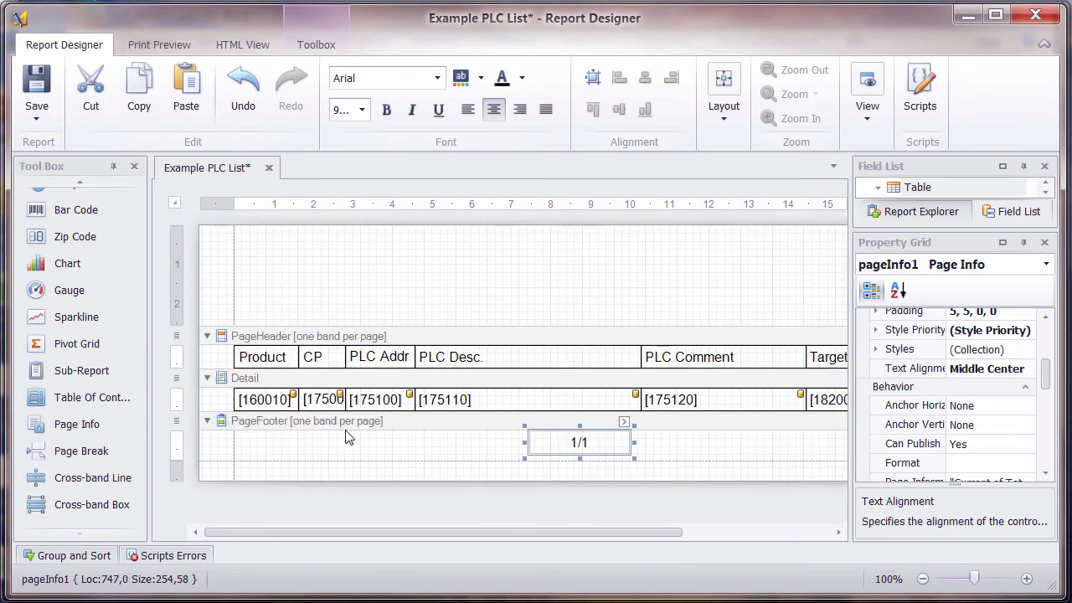
{"action": "left_click", "coordinate": [292, 282]}
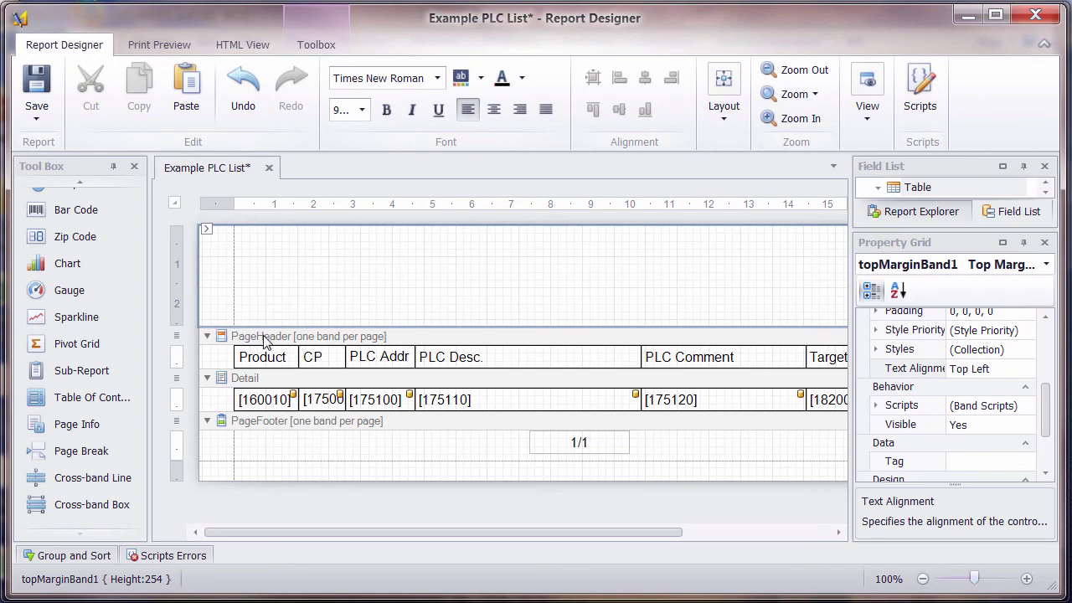
Insert a ReportHeader band above PageHeader, shrink the top margin, and reduce it to about 118.53.
{"action": "left_click", "coordinate": [281, 338]}
{"action": "left_click", "coordinate": [266, 378]}
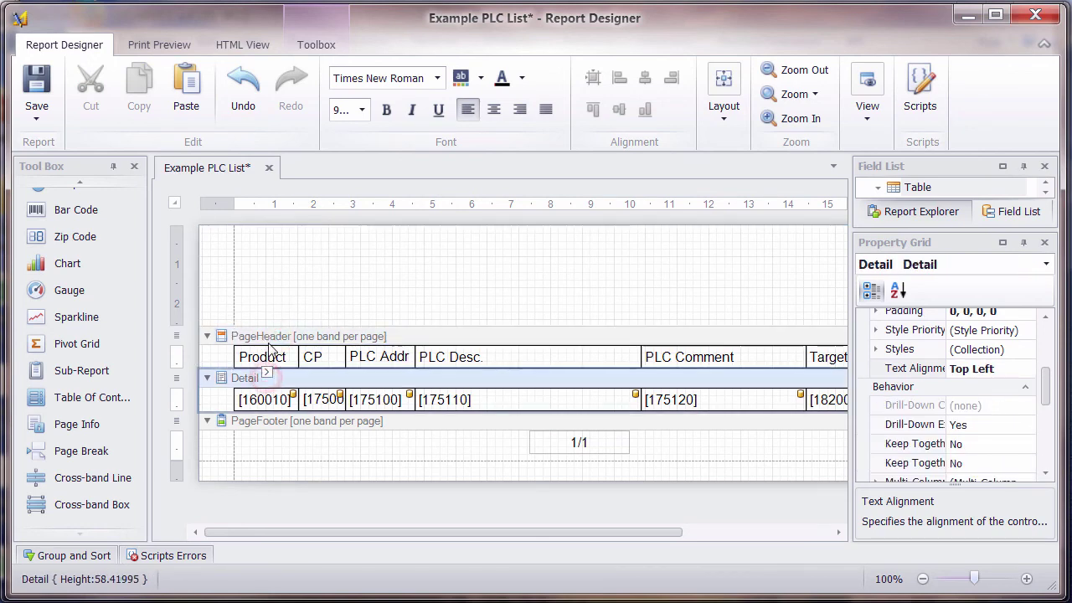
{"action": "left_click", "coordinate": [270, 337]}
{"action": "right_click", "coordinate": [271, 337]}
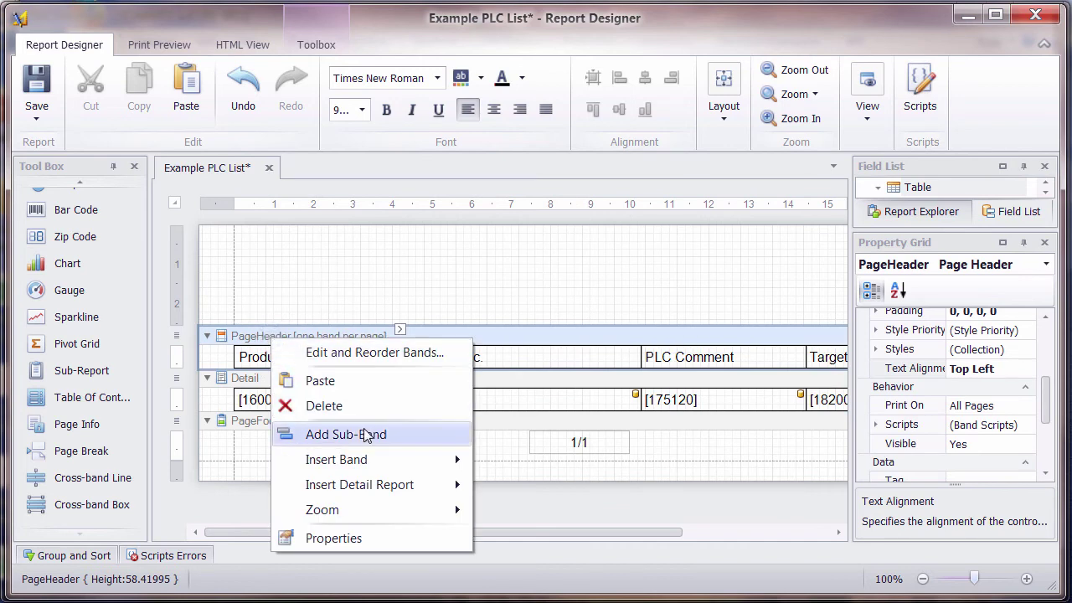
{"action": "mouse_move", "coordinate": [346, 466]}
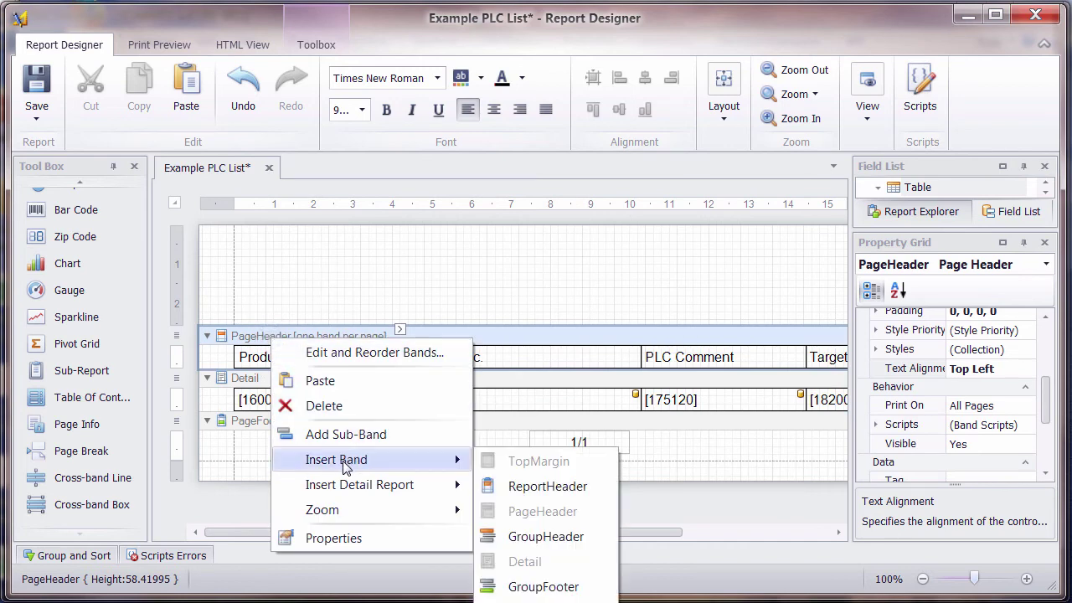
{"action": "left_click", "coordinate": [548, 487]}
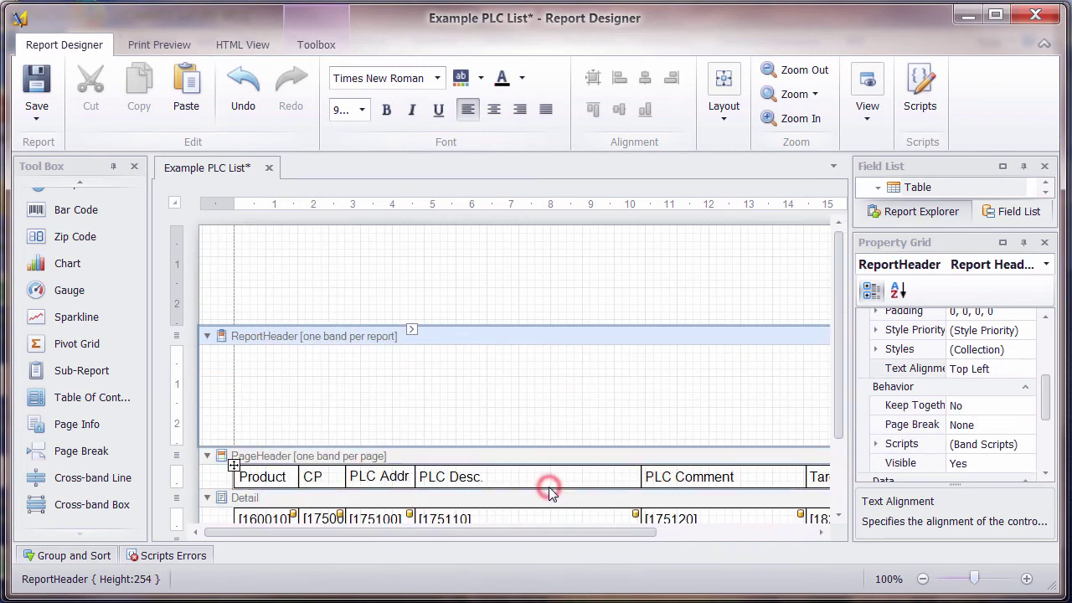
{"action": "left_click_drag", "start_coordinate": [233, 330], "coordinate": [231, 239]}
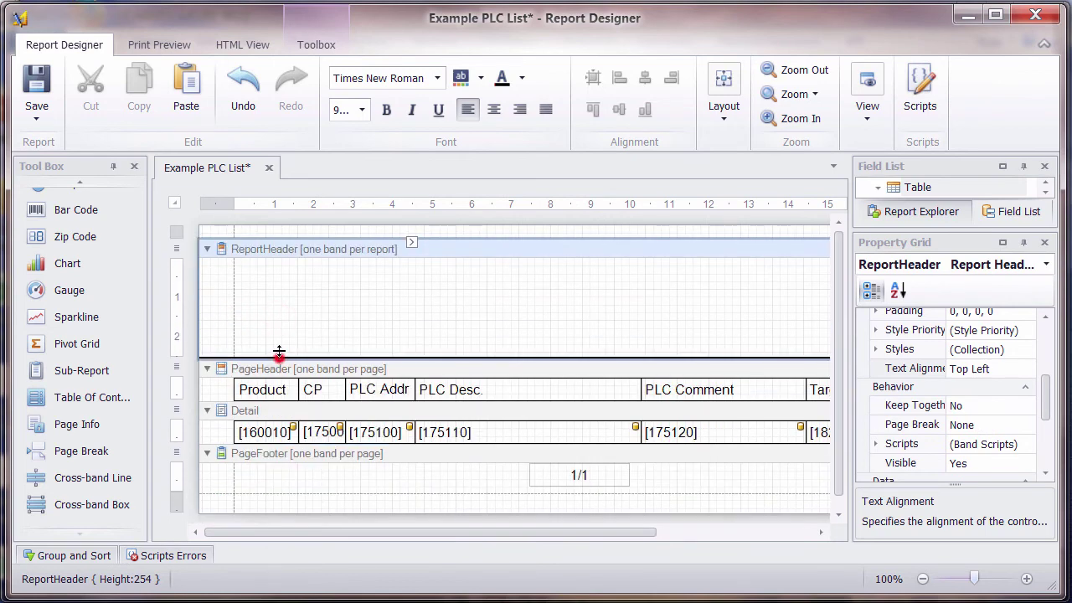
{"action": "left_click_drag", "start_coordinate": [276, 357], "coordinate": [273, 305]}
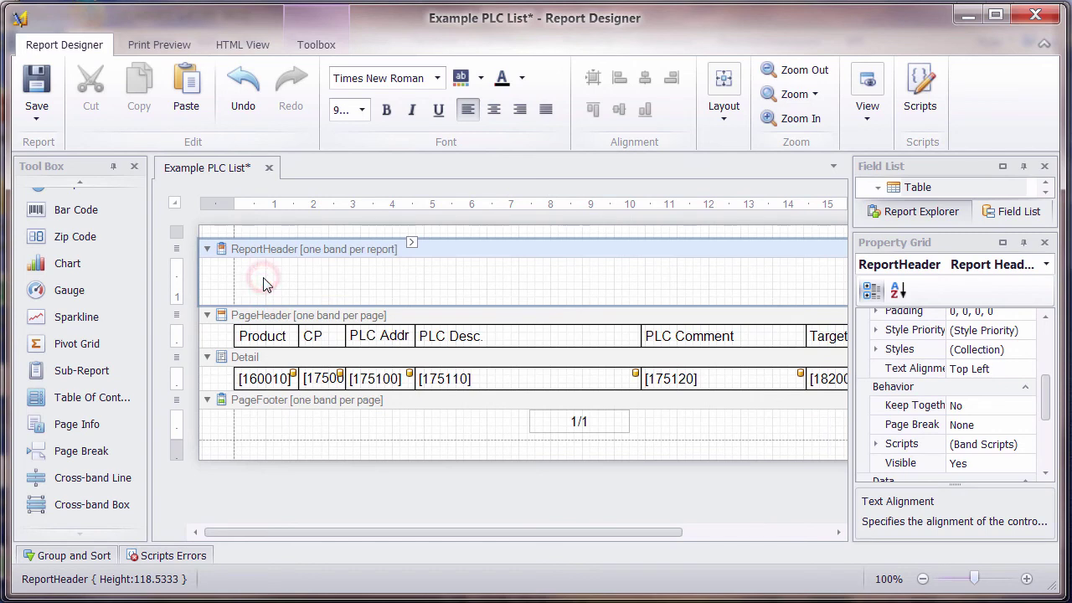
Draw a label in the ReportHeader reading 'PLC I/O List'.
{"action": "left_click", "coordinate": [128, 227]}
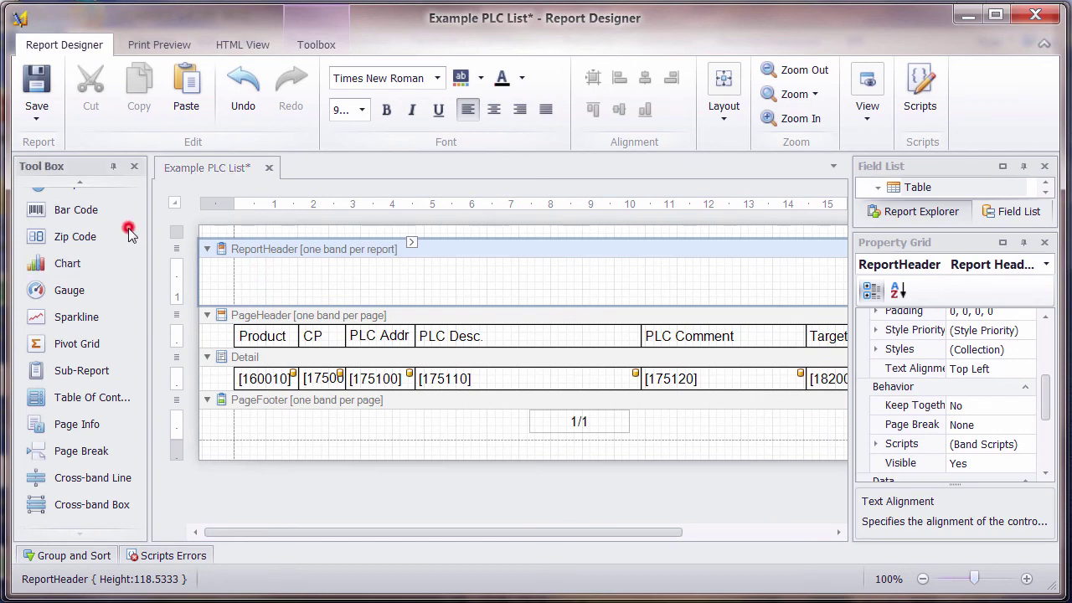
{"action": "scroll", "coordinate": [98, 250], "scroll_direction": "up", "scroll_amount": 5}
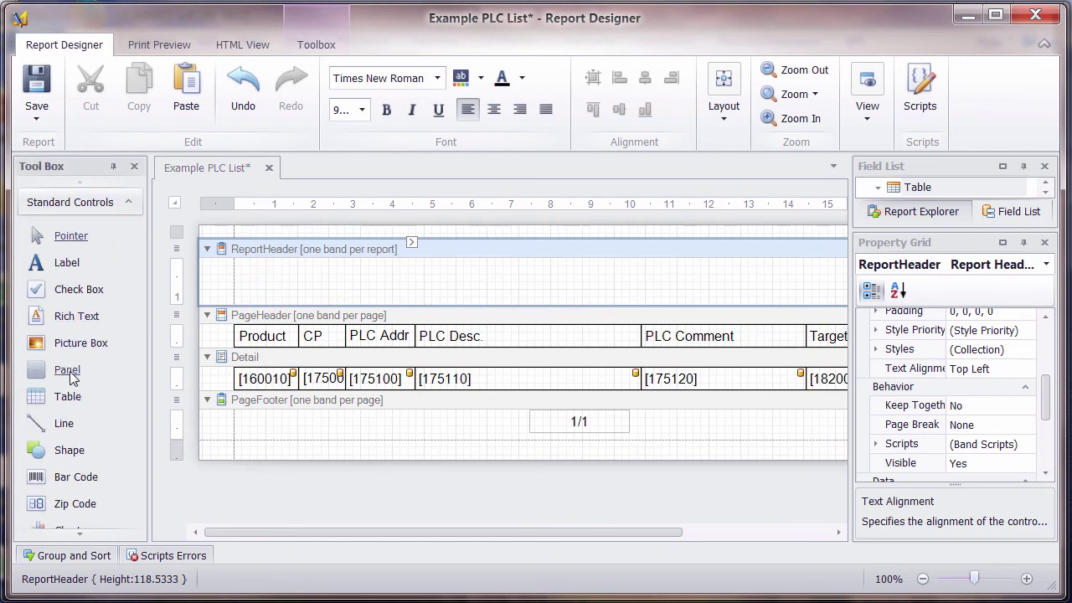
{"action": "left_click", "coordinate": [65, 264]}
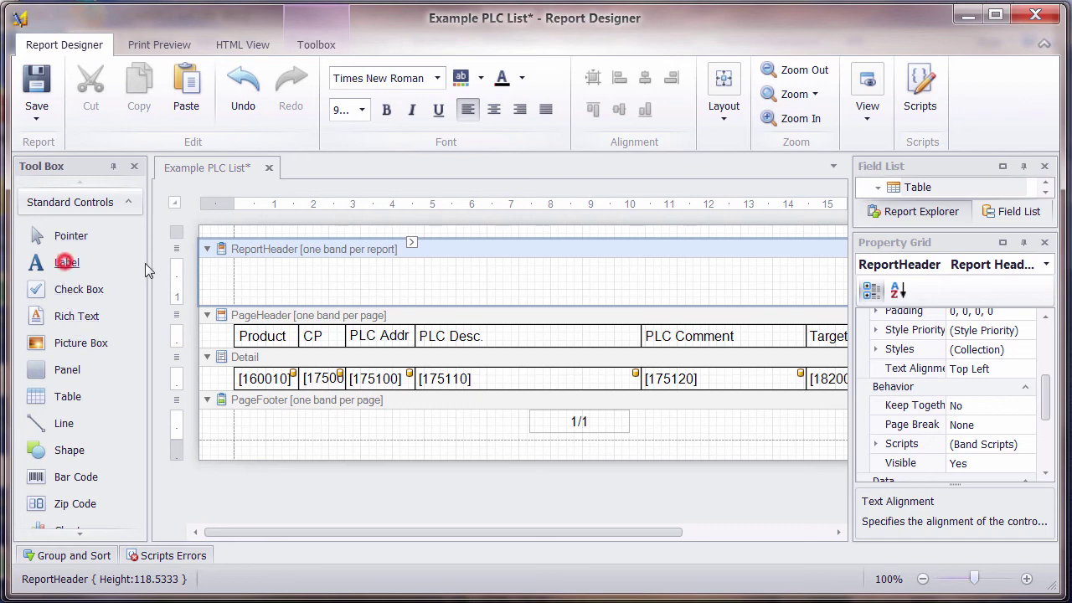
{"action": "left_click", "coordinate": [246, 263]}
{"action": "left_click_drag", "start_coordinate": [246, 263], "coordinate": [429, 300]}
{"action": "double_click", "coordinate": [276, 271]}
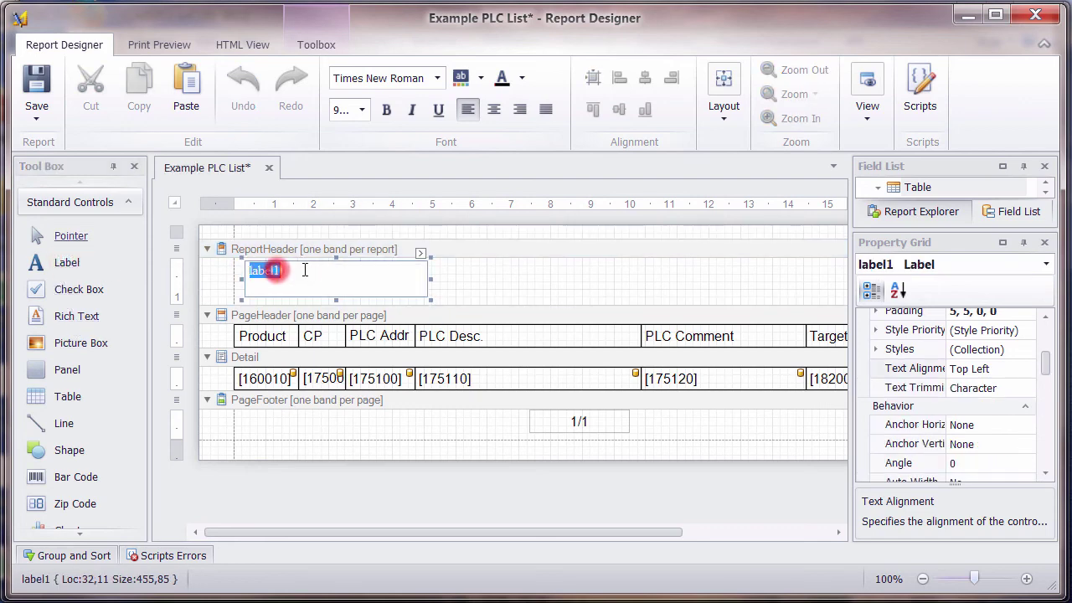
{"action": "type", "text": "PLC I/O List"}
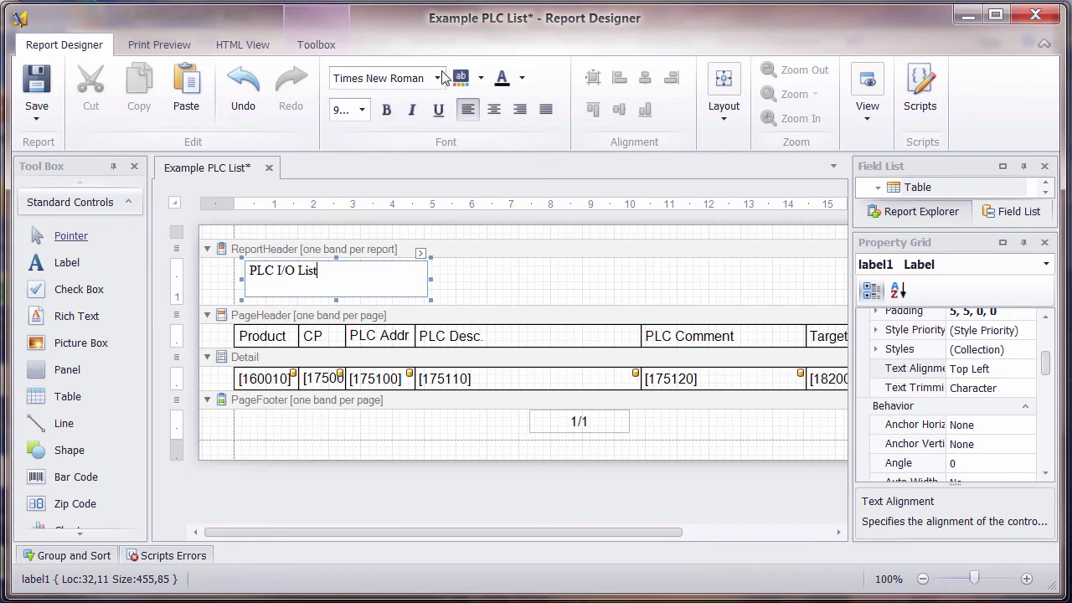
{"action": "left_click", "coordinate": [376, 285]}
Set the title to Arial 16, move it to the left edge, and generate the print preview.
{"action": "left_click", "coordinate": [492, 283]}
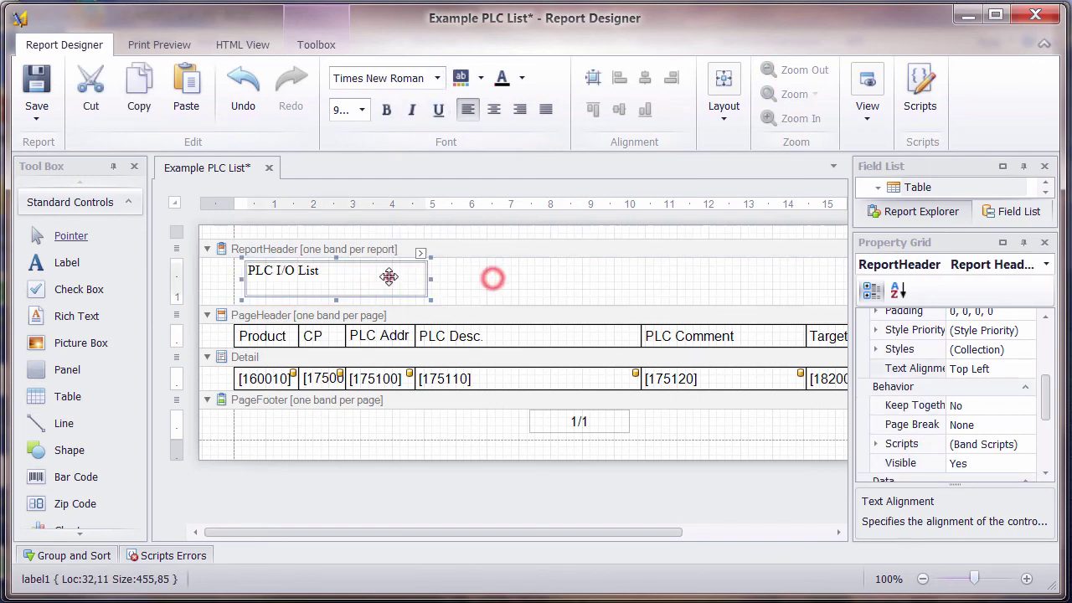
{"action": "left_click", "coordinate": [391, 280]}
{"action": "left_click", "coordinate": [432, 74]}
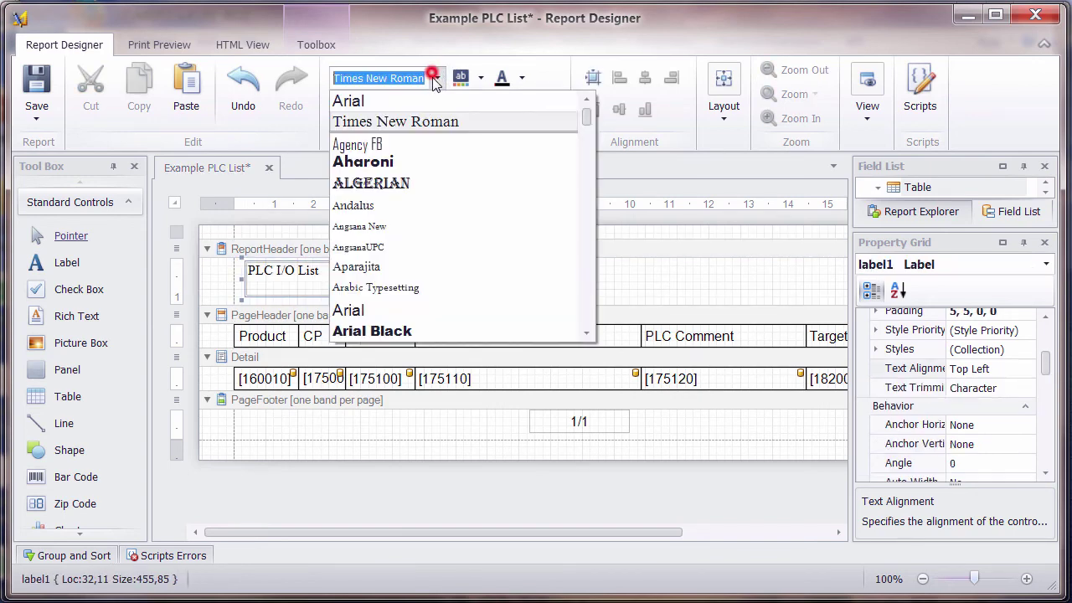
{"action": "left_click", "coordinate": [358, 309]}
{"action": "left_click", "coordinate": [362, 109]}
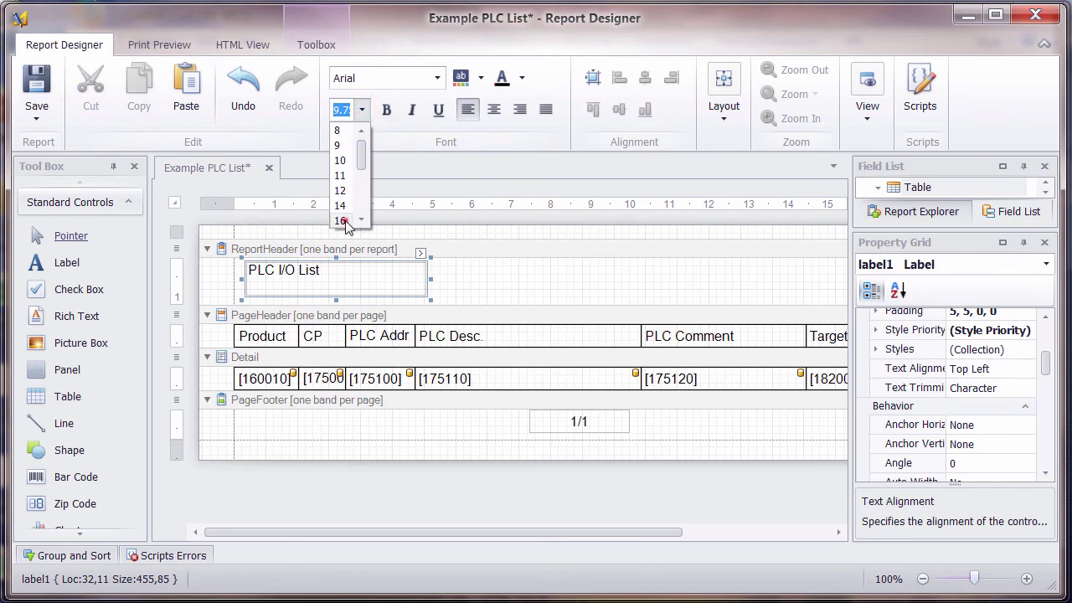
{"action": "left_click", "coordinate": [345, 219]}
{"action": "left_click_drag", "start_coordinate": [388, 287], "coordinate": [377, 299]}
{"action": "left_click", "coordinate": [460, 285]}
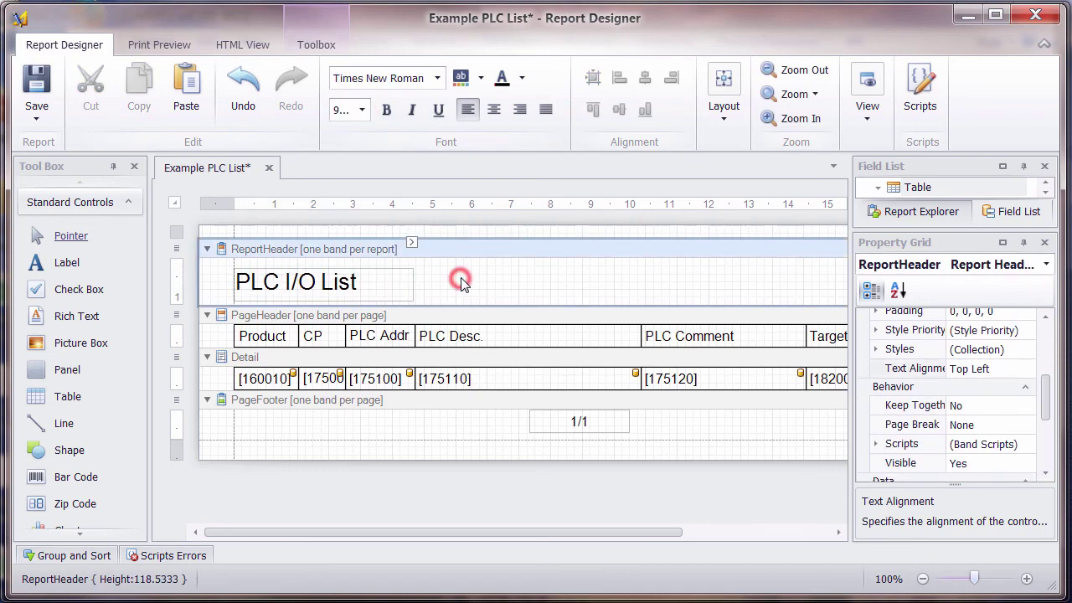
{"action": "left_click", "coordinate": [165, 46]}
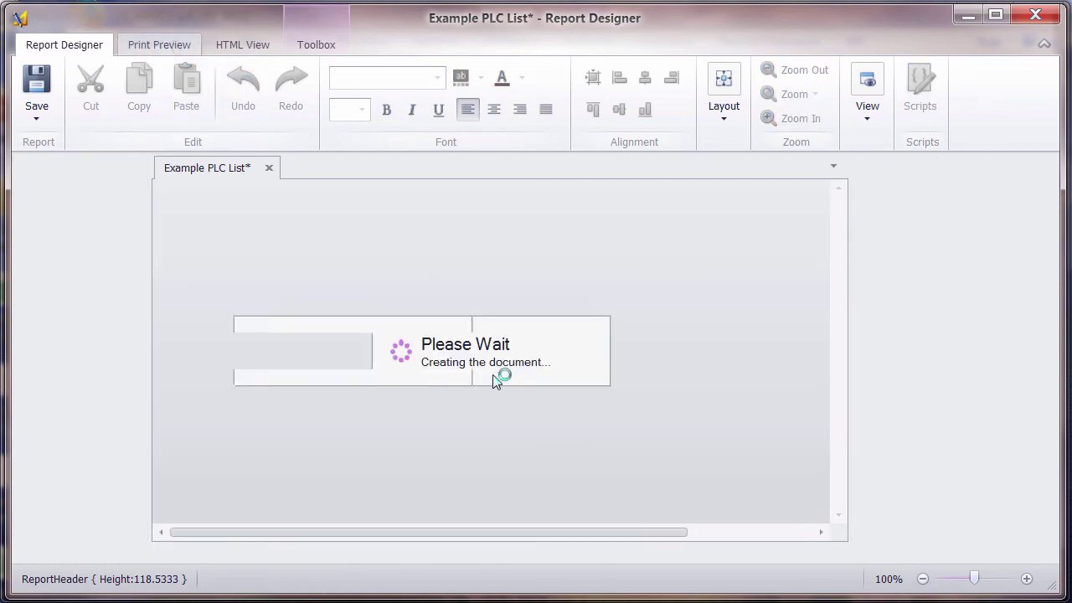
Export the PLC I/O List report from Print Preview as an XLSX file named Example PLC List.xlsx.
{"action": "scroll", "coordinate": [394, 357], "scroll_direction": "down", "scroll_amount": 6}
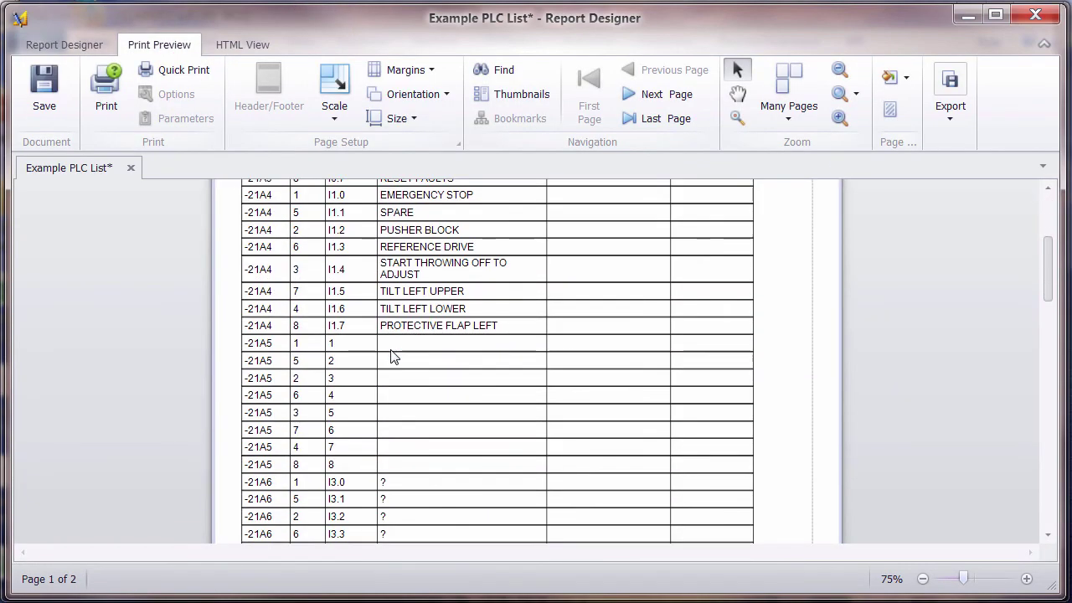
{"action": "scroll", "coordinate": [391, 359], "scroll_direction": "up", "scroll_amount": 6}
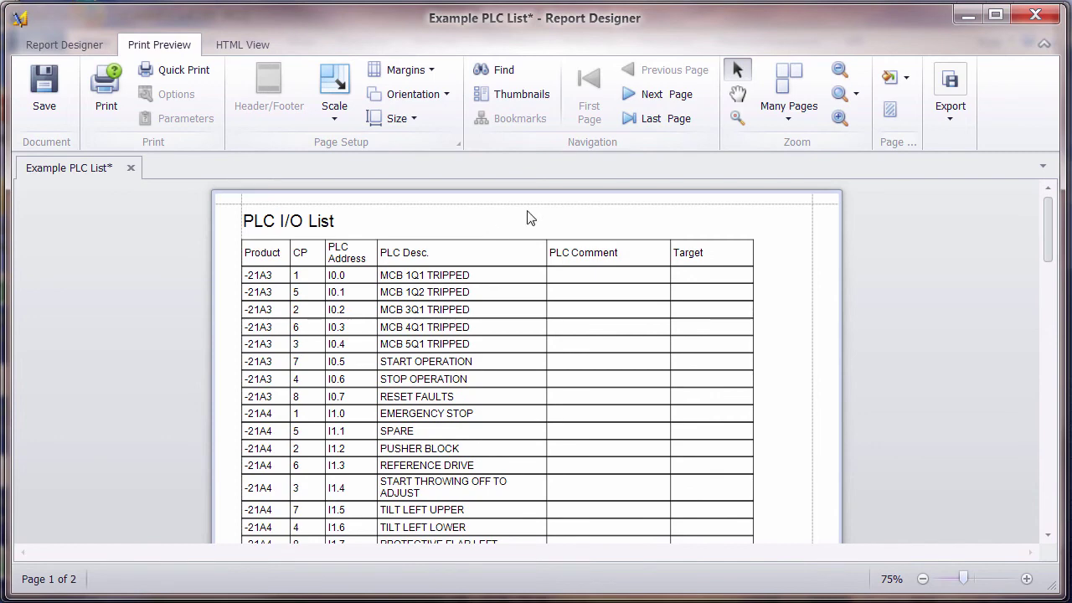
{"action": "left_click", "coordinate": [951, 117]}
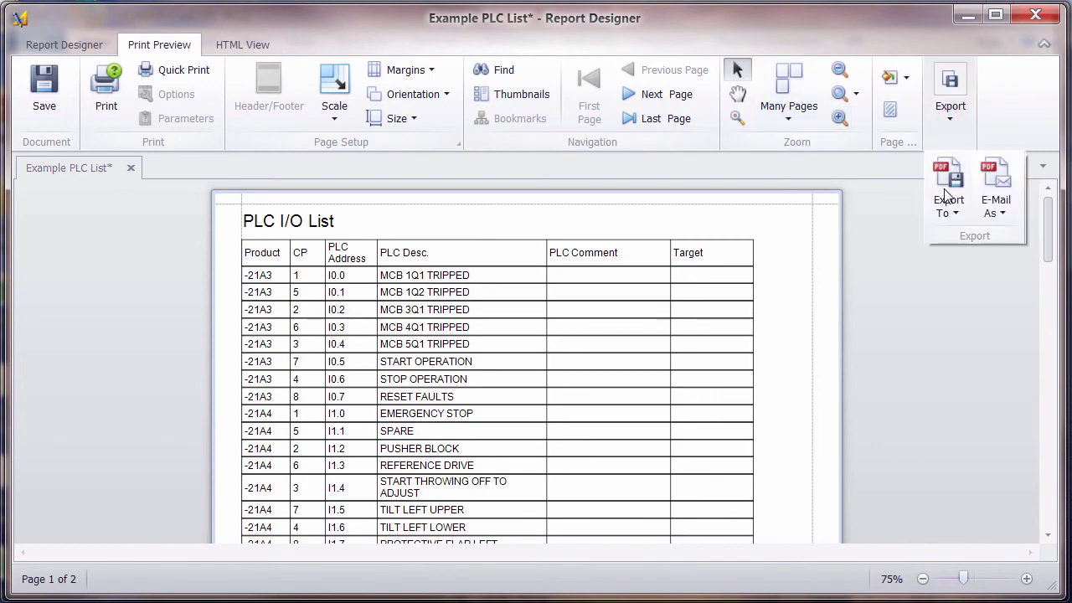
{"action": "left_click", "coordinate": [958, 213]}
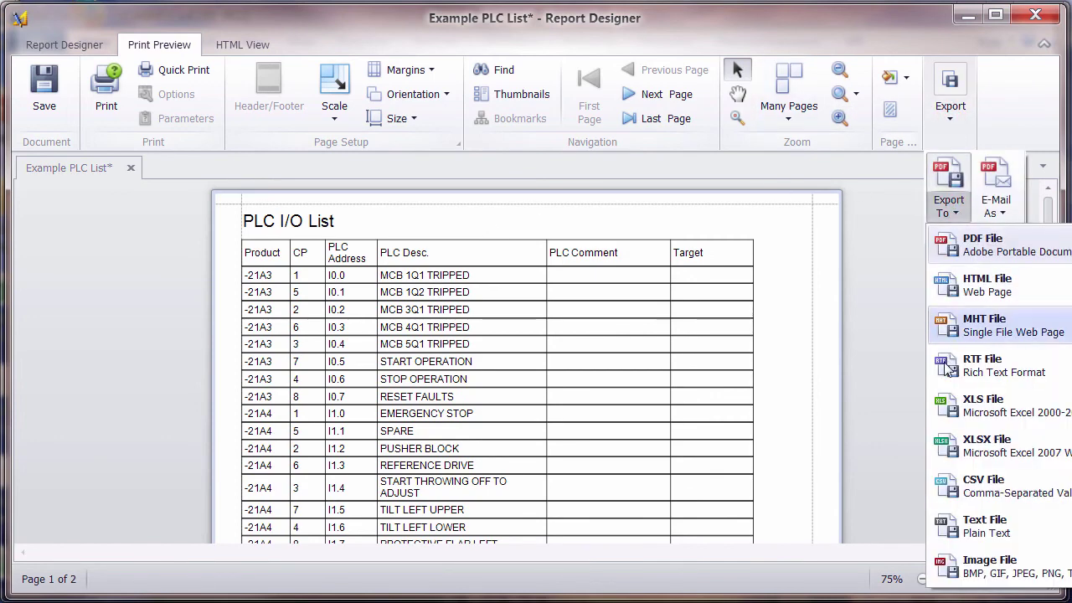
{"action": "left_click", "coordinate": [977, 445]}
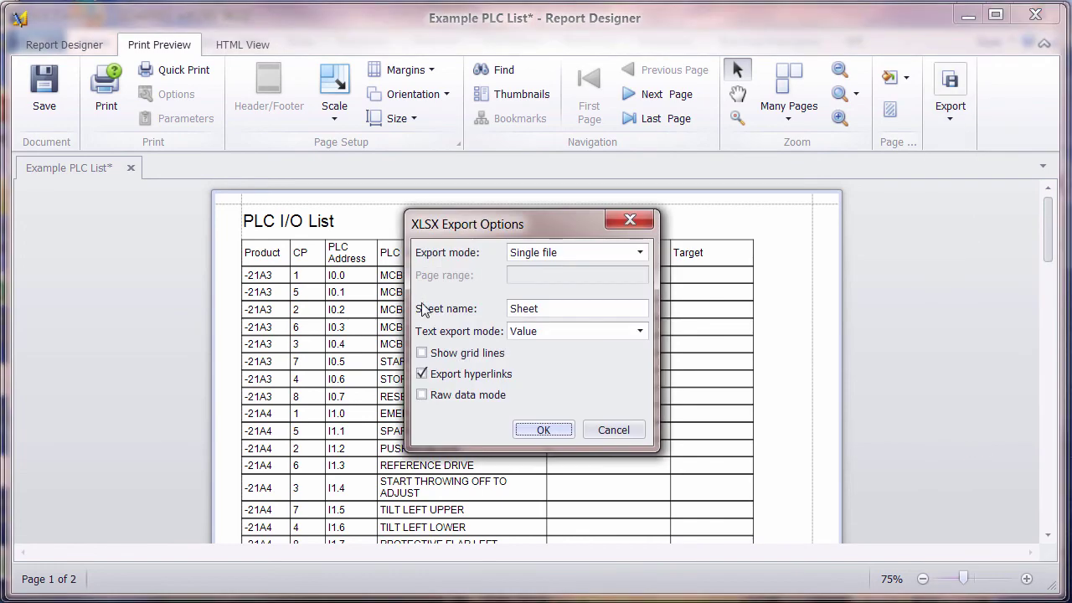
{"action": "left_click", "coordinate": [547, 429]}
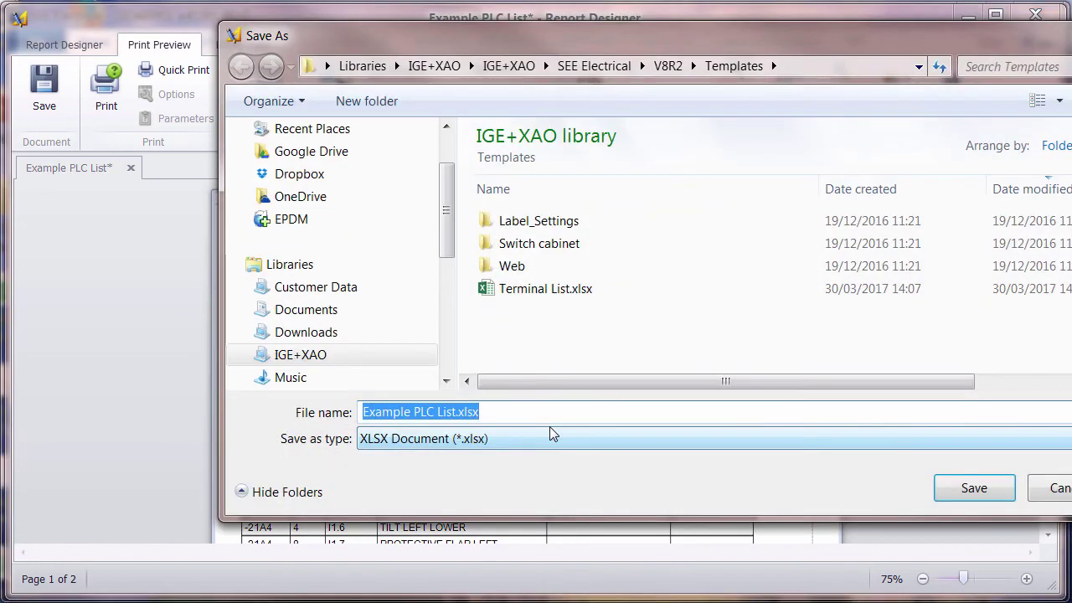
{"action": "left_click", "coordinate": [965, 498]}
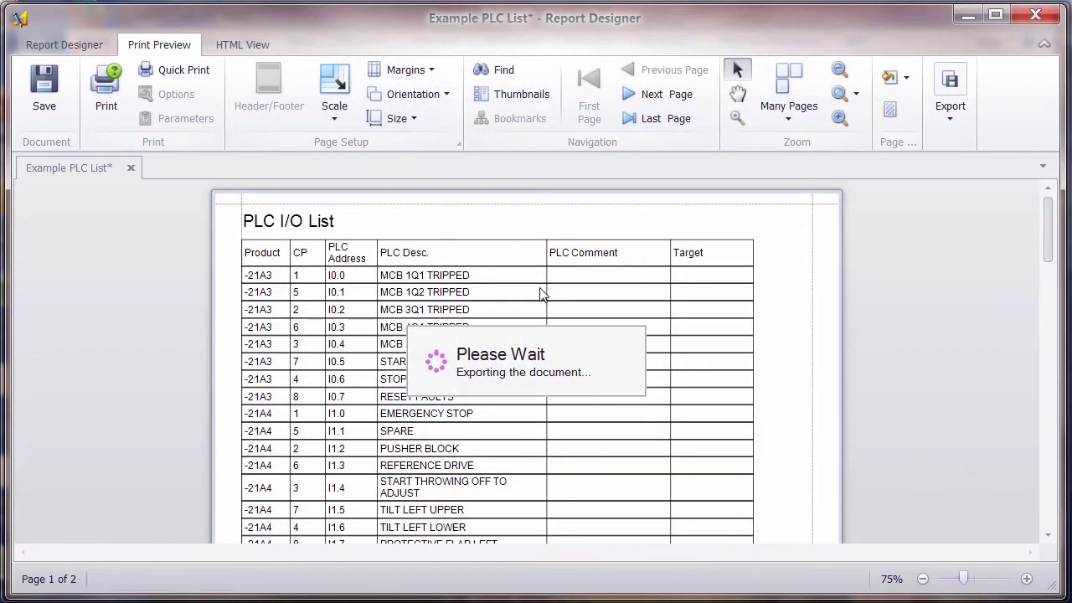
Open Example PLC List.xlsx in Excel, check the exported PLC rows, then close Excel.
{"action": "left_click", "coordinate": [499, 332]}
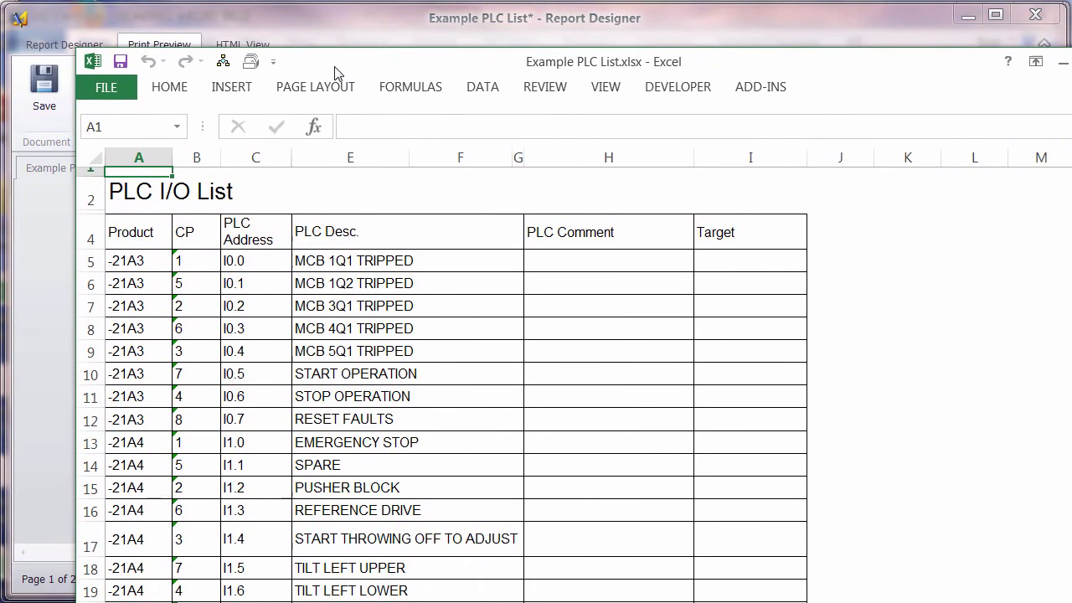
{"action": "left_click", "coordinate": [276, 331]}
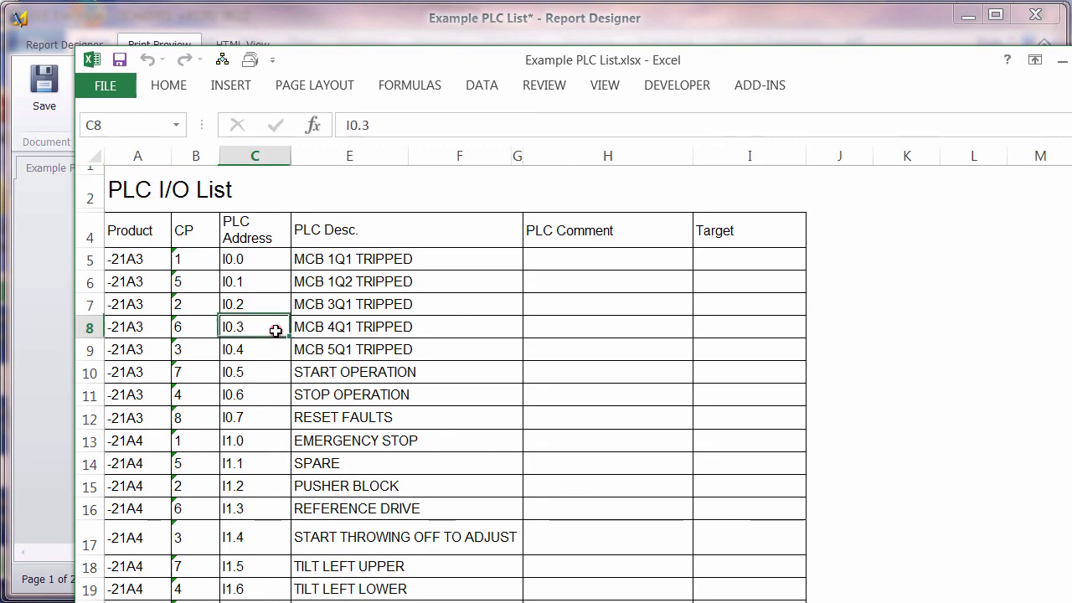
{"action": "scroll", "coordinate": [334, 398], "scroll_direction": "down", "scroll_amount": 14}
{"action": "scroll", "coordinate": [335, 401], "scroll_direction": "up", "scroll_amount": 7}
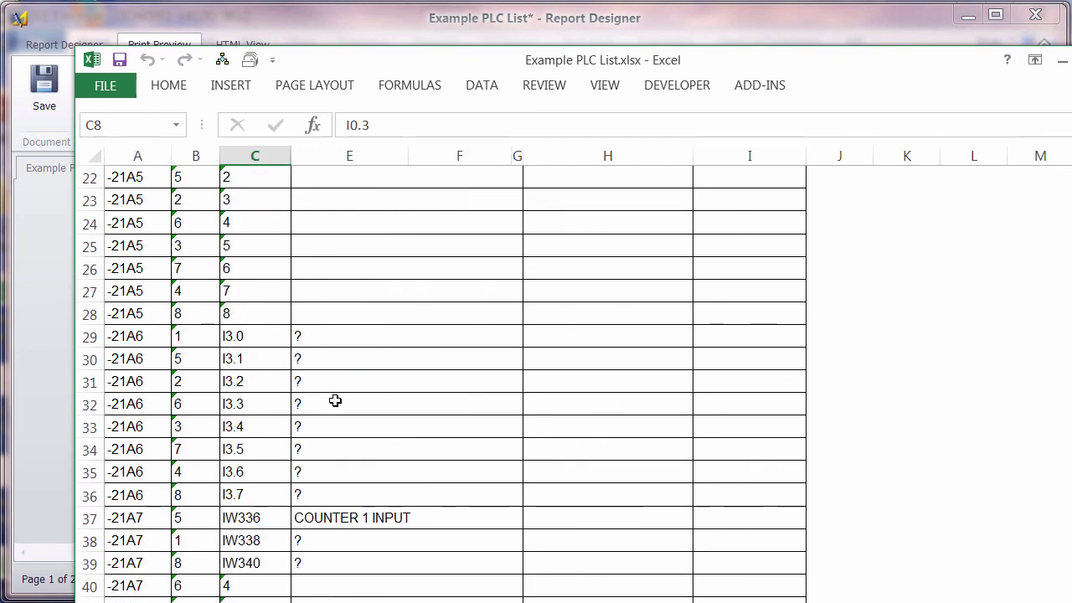
{"action": "key", "text": "alt+F4"}
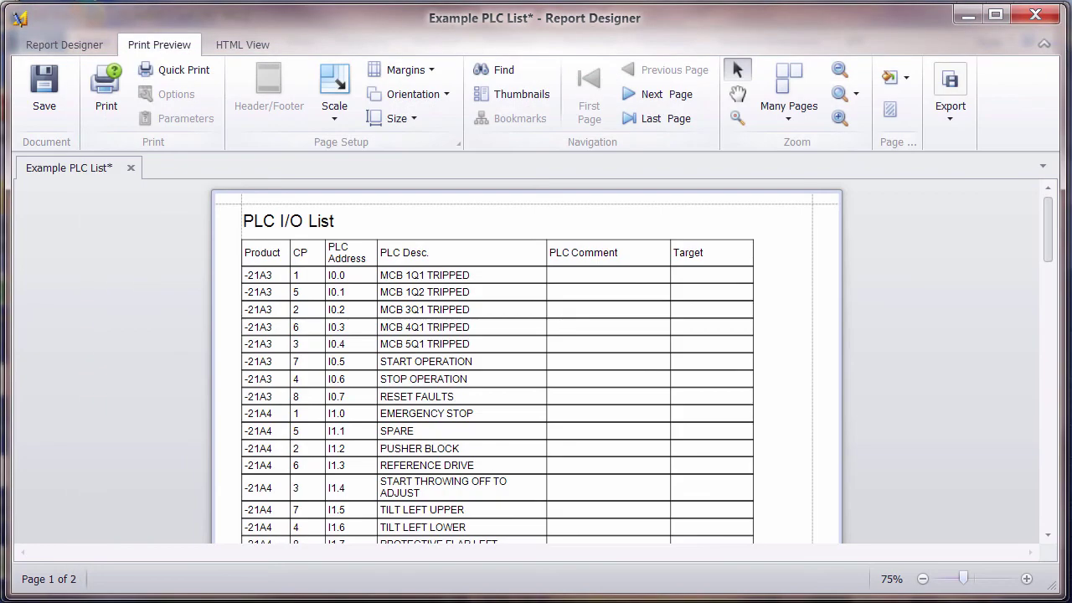
Return to the design view, save the Example PLC List report design, and close Report Designer.
{"action": "left_click", "coordinate": [64, 46]}
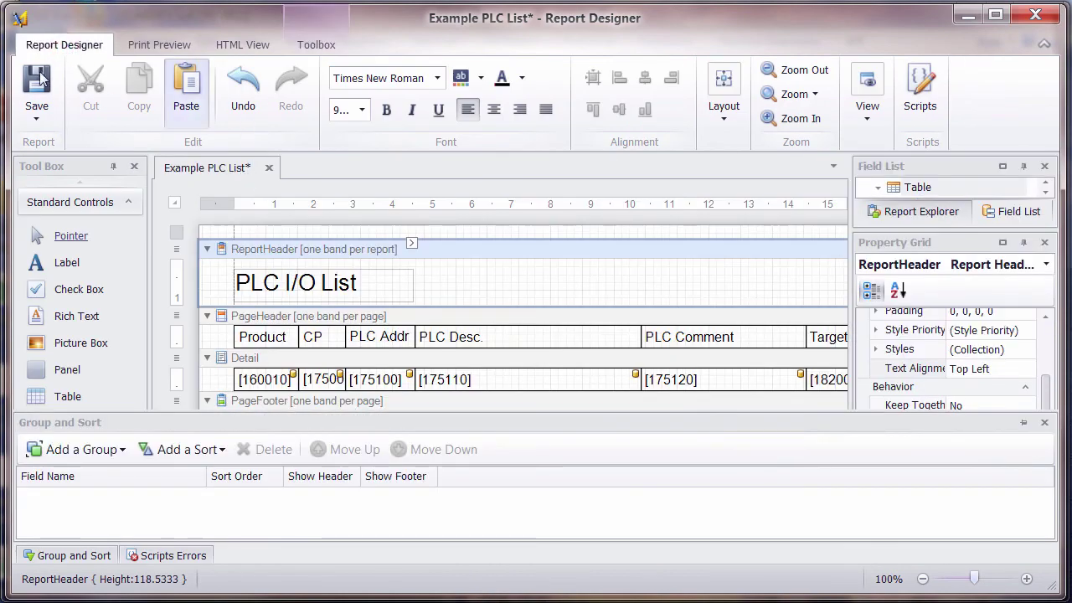
{"action": "left_click", "coordinate": [36, 87]}
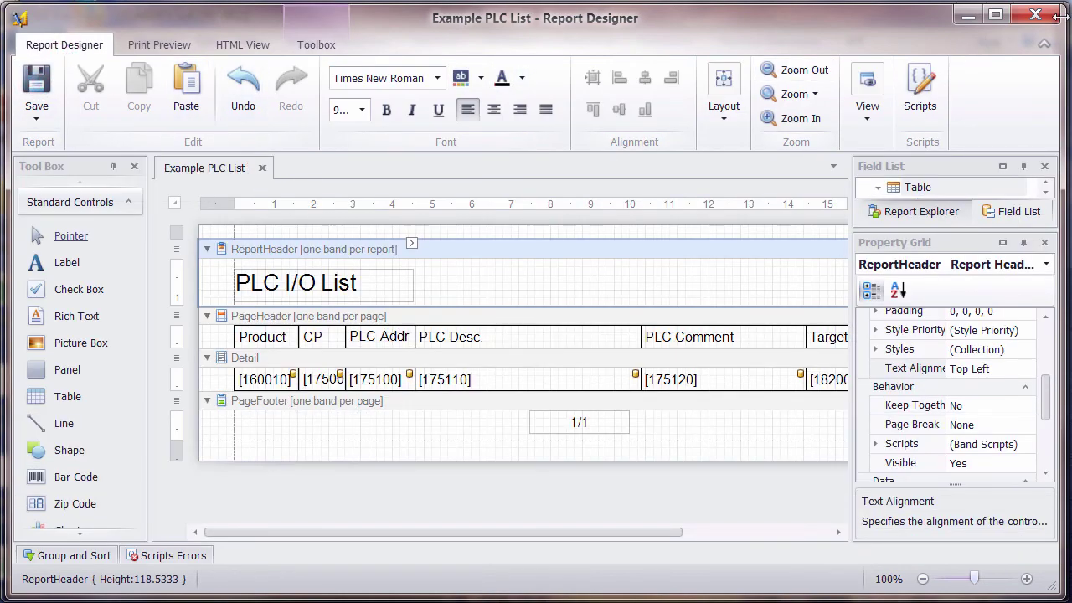
{"action": "left_click", "coordinate": [1037, 14]}
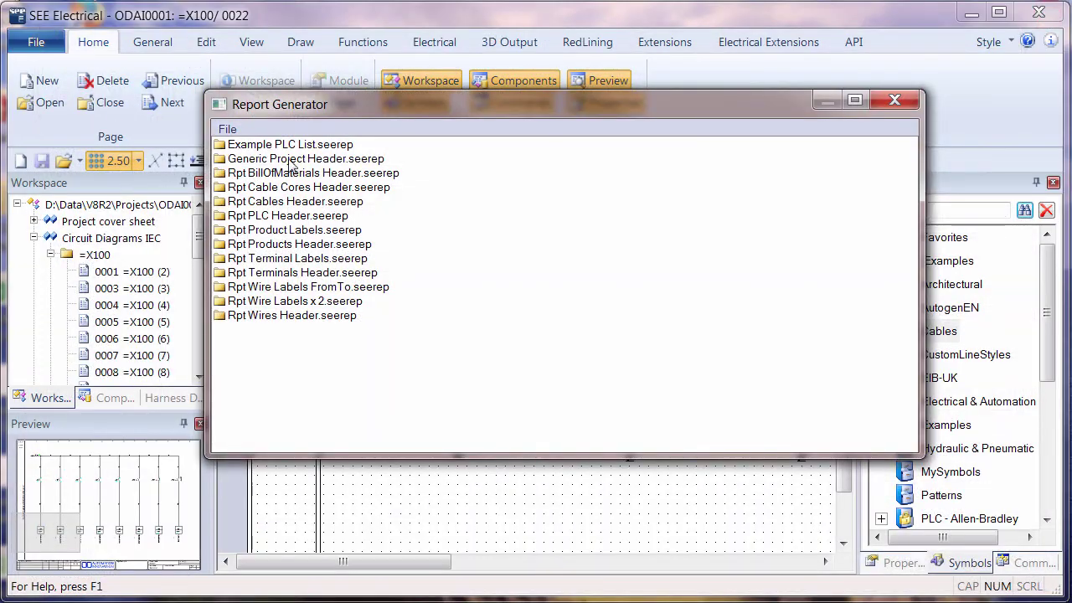
Run Example PLC List.seerep from the Report Generator to preview the PLC I/O List.
{"action": "double_click", "coordinate": [293, 144]}
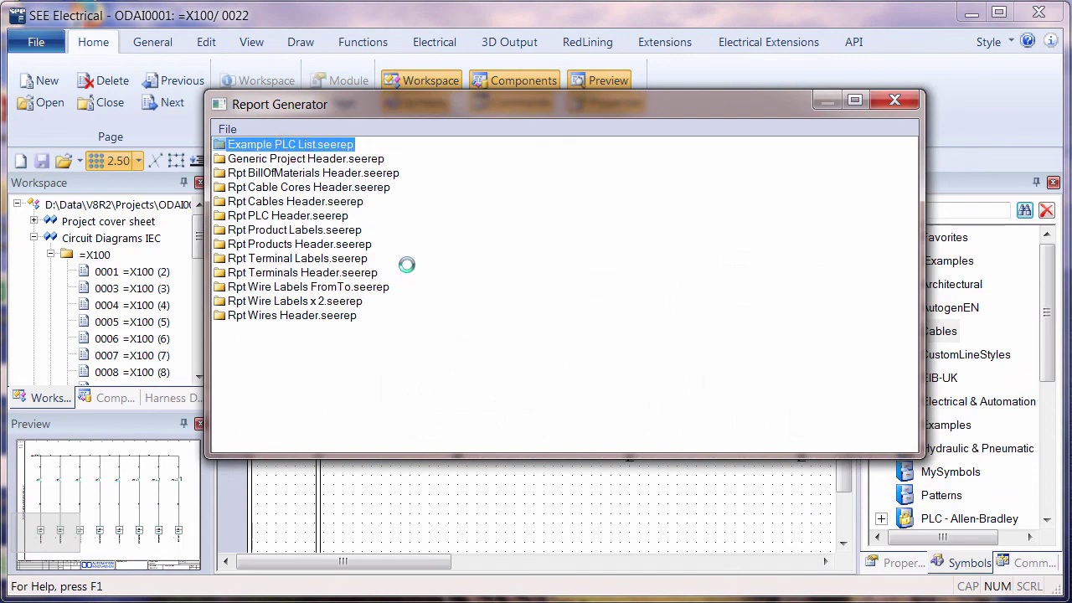